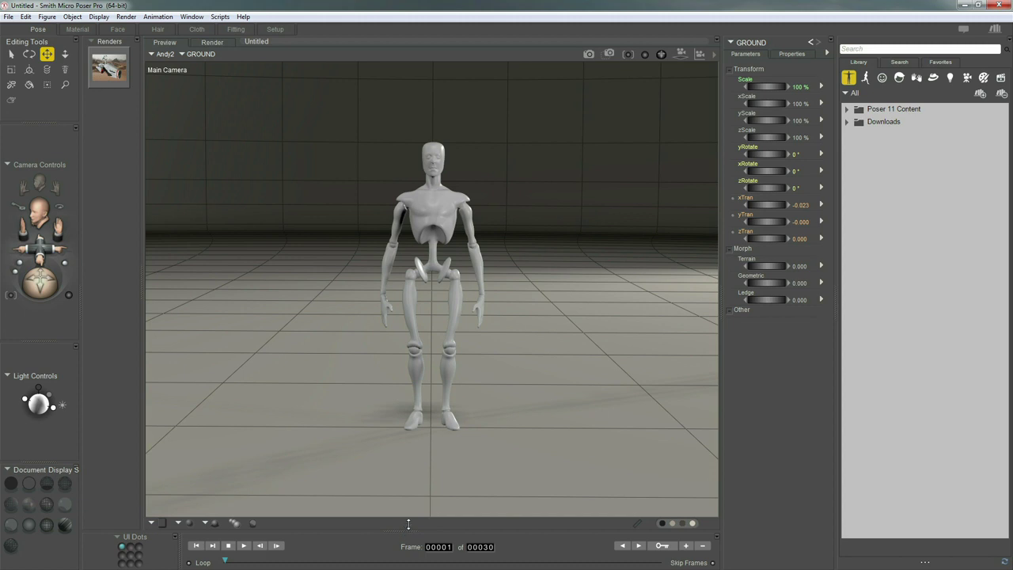
Step: Make the viewport shorter and narrower, shift the parameters panel left, and undock the scene window
{"action": "left_click_drag", "start_coordinate": [405, 488], "coordinate": [412, 343]}
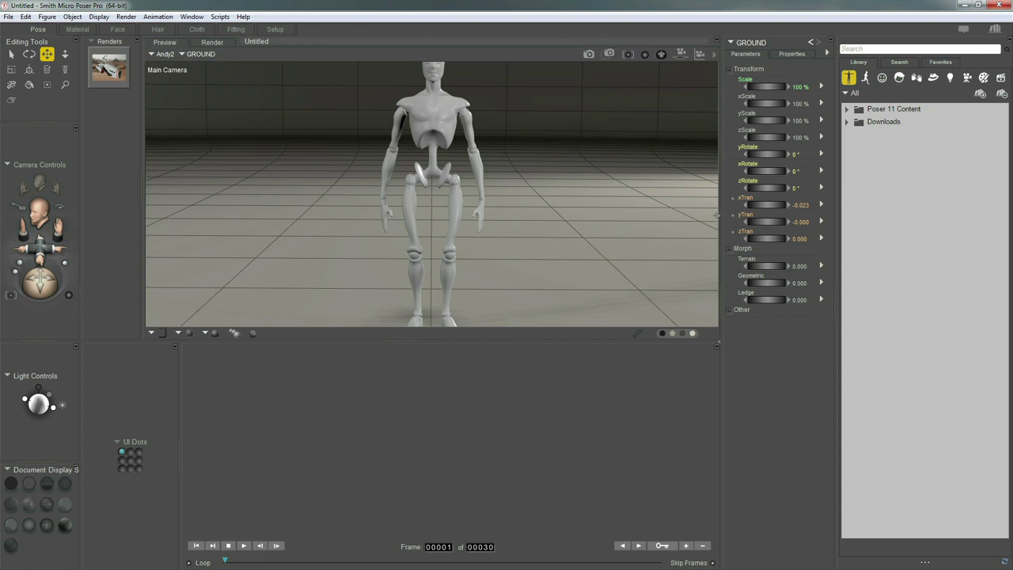
{"action": "left_click_drag", "start_coordinate": [721, 215], "coordinate": [640, 225]}
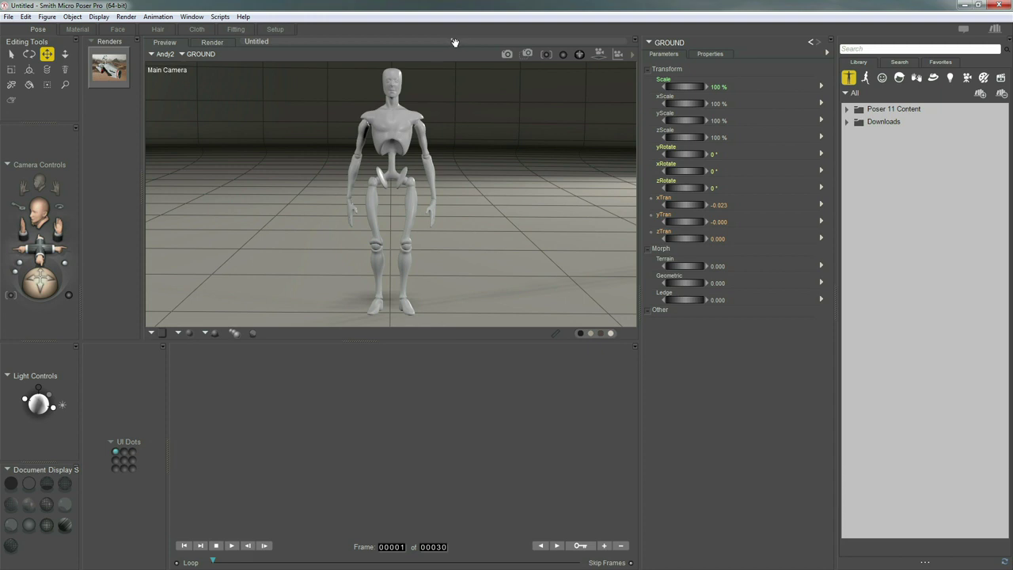
{"action": "left_click_drag", "start_coordinate": [455, 40], "coordinate": [437, 84]}
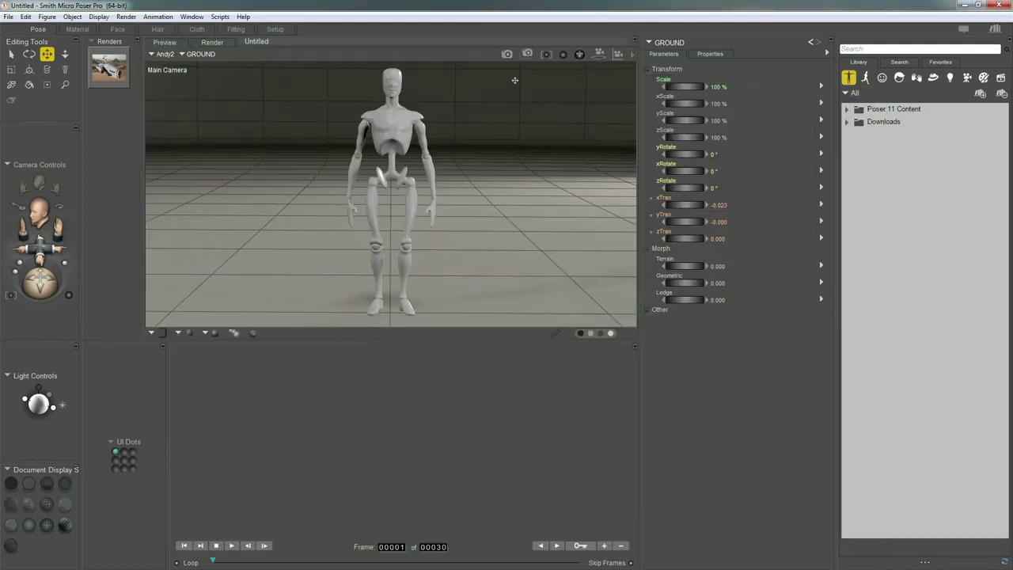
{"action": "left_click", "coordinate": [635, 41]}
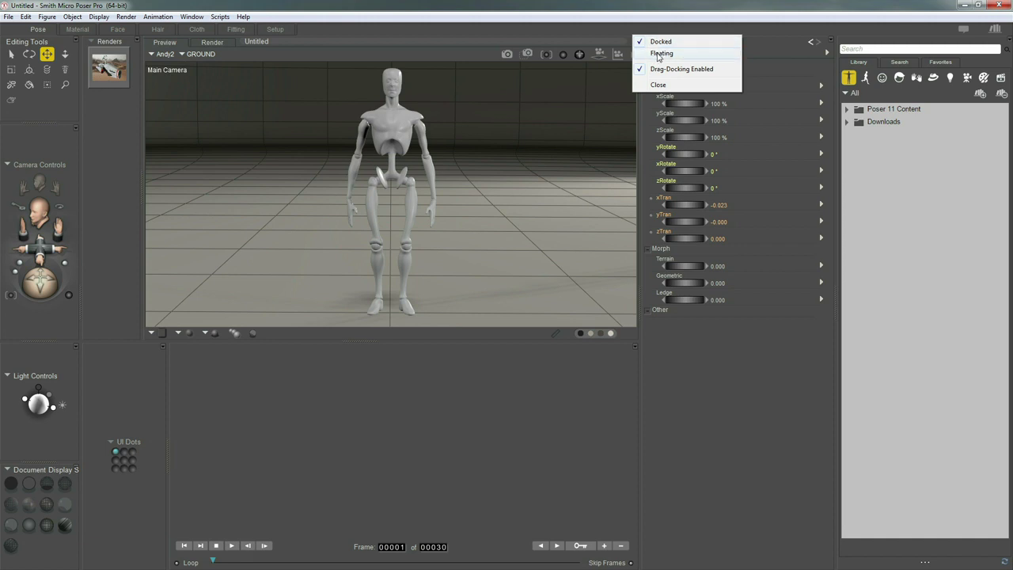
{"action": "left_click", "coordinate": [655, 54]}
{"action": "left_click_drag", "start_coordinate": [655, 30], "coordinate": [595, 61]}
{"action": "left_click", "coordinate": [636, 41]}
{"action": "left_click", "coordinate": [654, 70]}
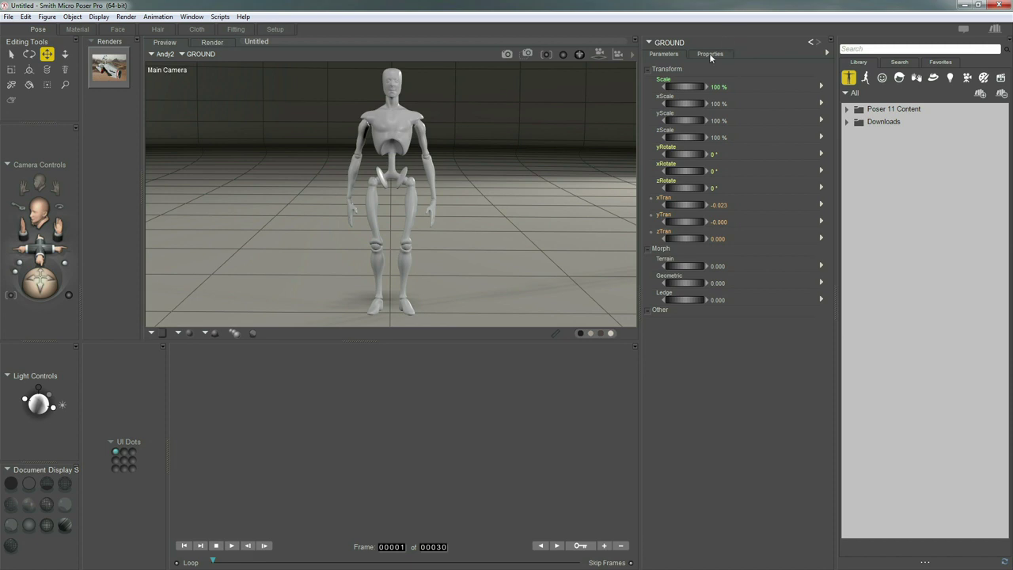
Step: Move the GROUND parameters palette from the right dock into the left column above Renders
{"action": "left_click_drag", "start_coordinate": [722, 36], "coordinate": [396, 89]}
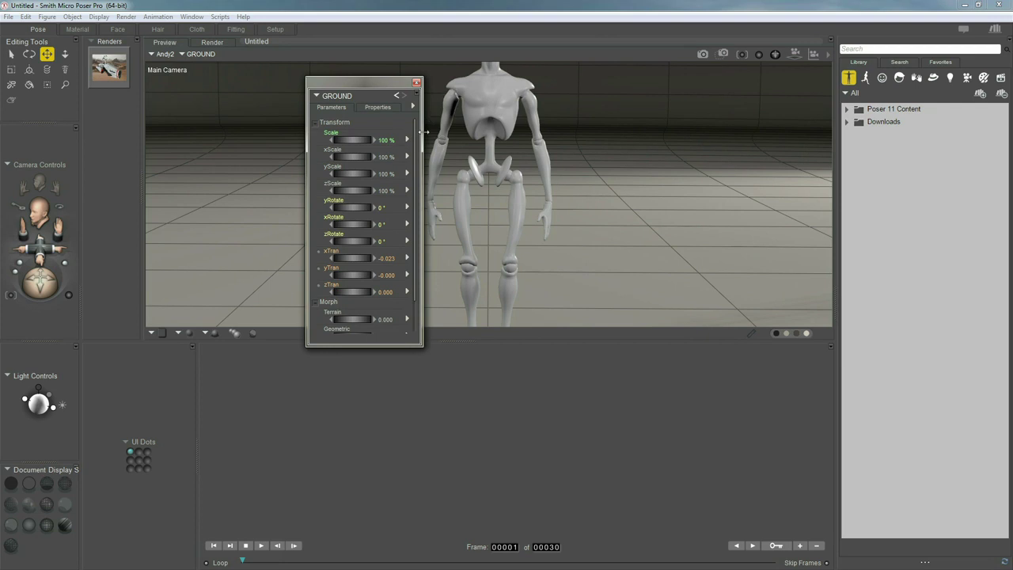
{"action": "left_click_drag", "start_coordinate": [385, 82], "coordinate": [130, 106]}
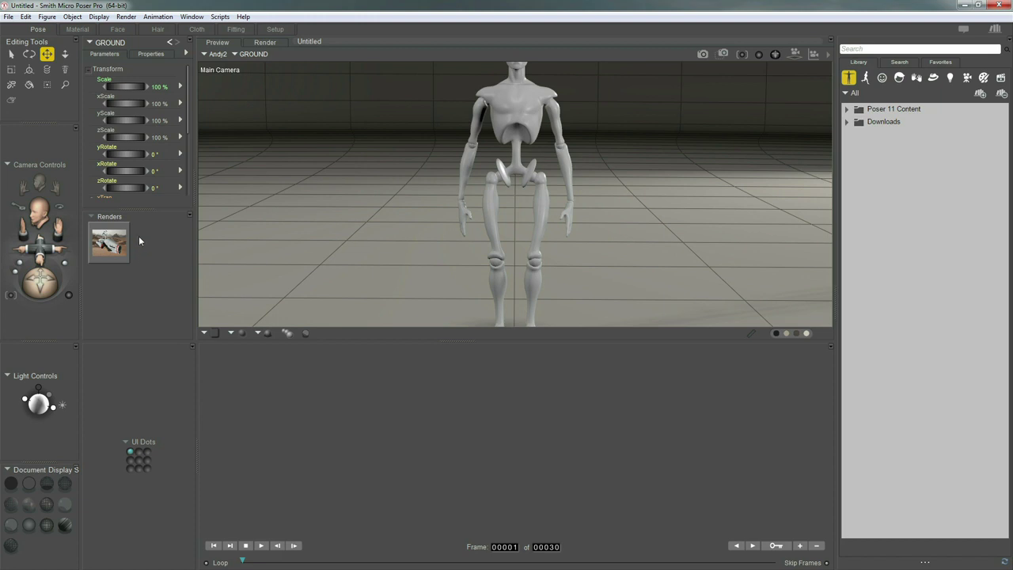
Step: Close the Renders palette, restore it from Recent Renders, and close it again
{"action": "left_click", "coordinate": [189, 215]}
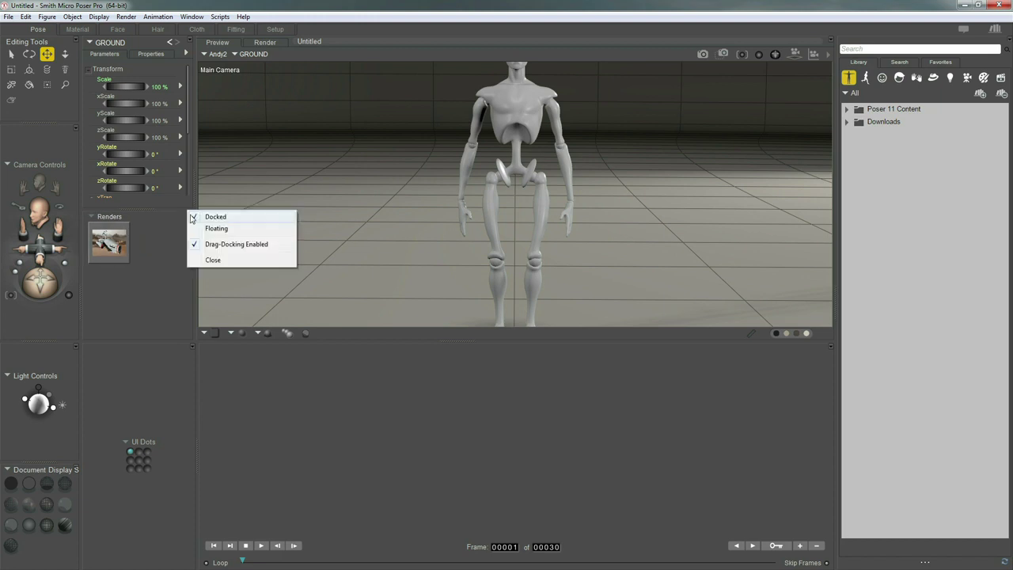
{"action": "left_click", "coordinate": [214, 260]}
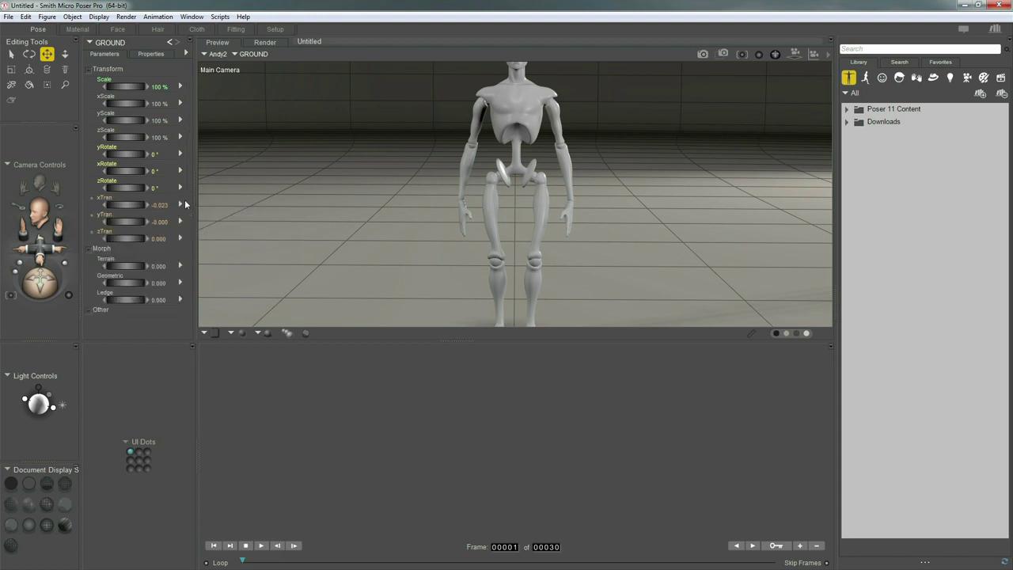
{"action": "left_click", "coordinate": [193, 18]}
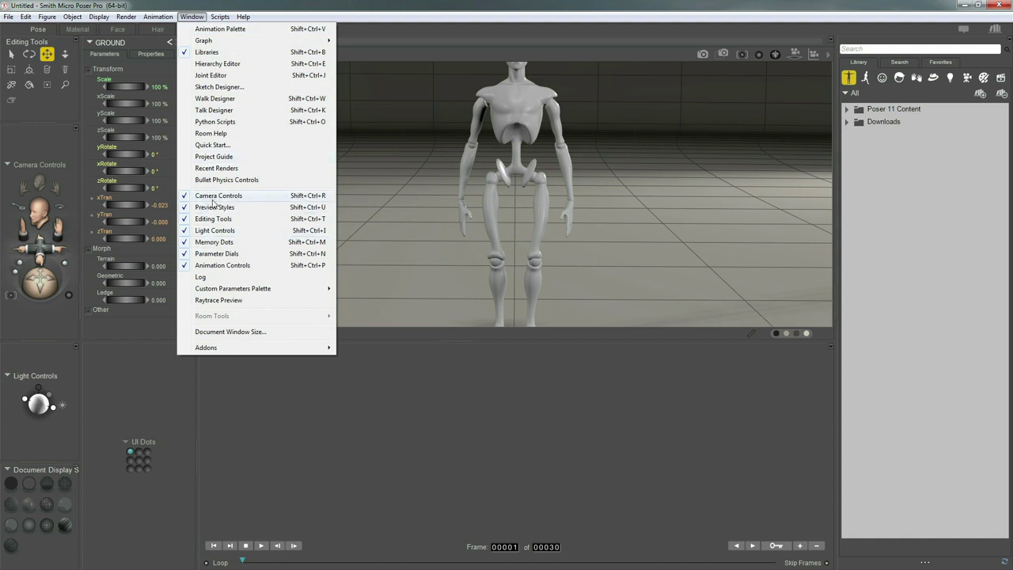
{"action": "left_click", "coordinate": [207, 168]}
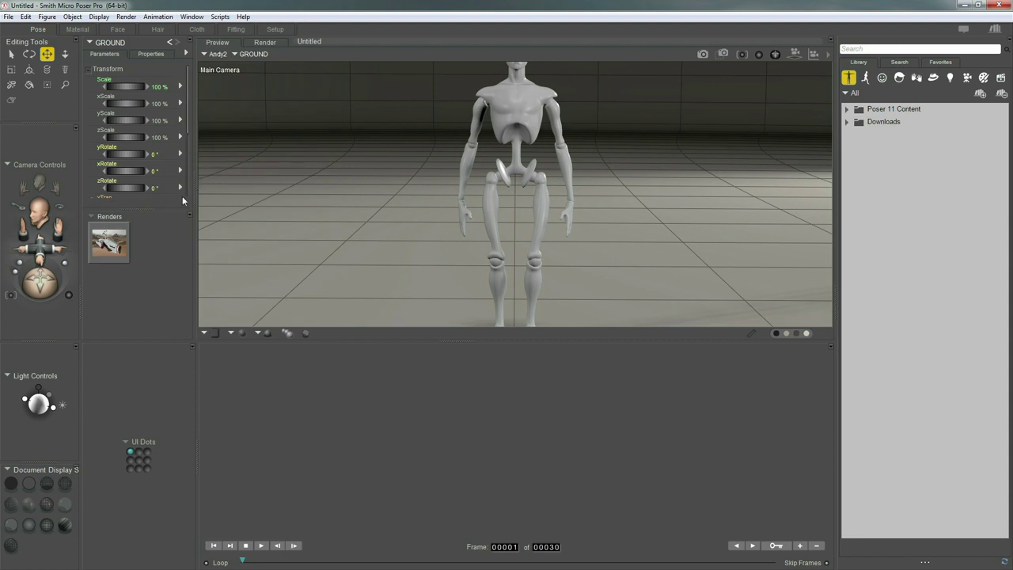
{"action": "left_click", "coordinate": [187, 214]}
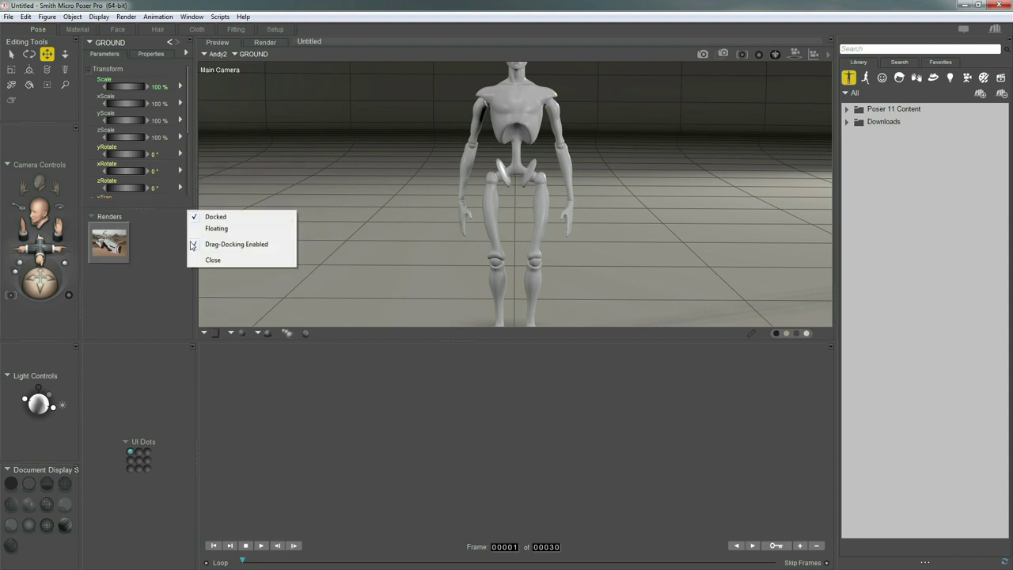
{"action": "left_click", "coordinate": [212, 261]}
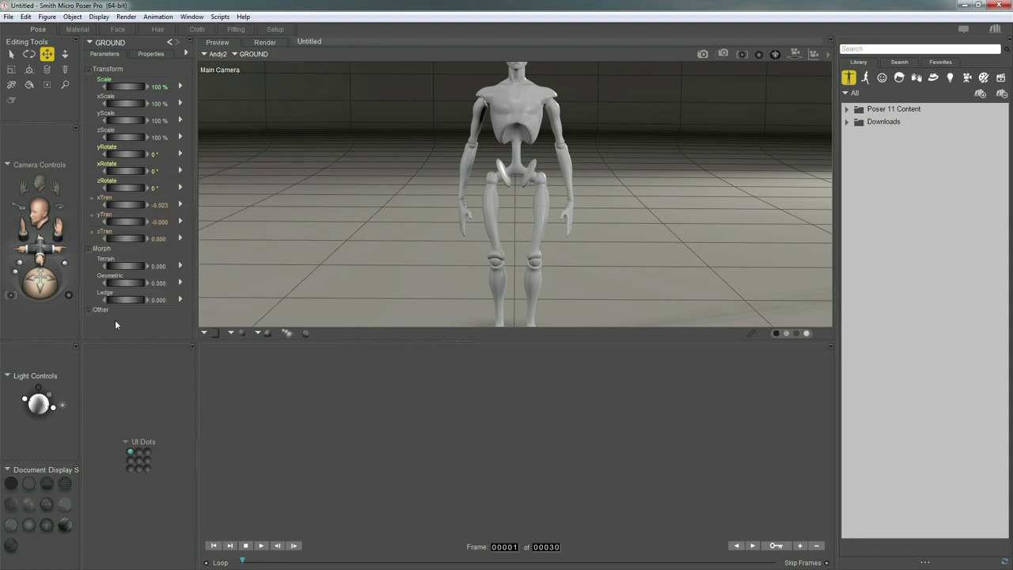
Step: Close the Light Controls palette and hide the Library panel
{"action": "left_click", "coordinate": [74, 343]}
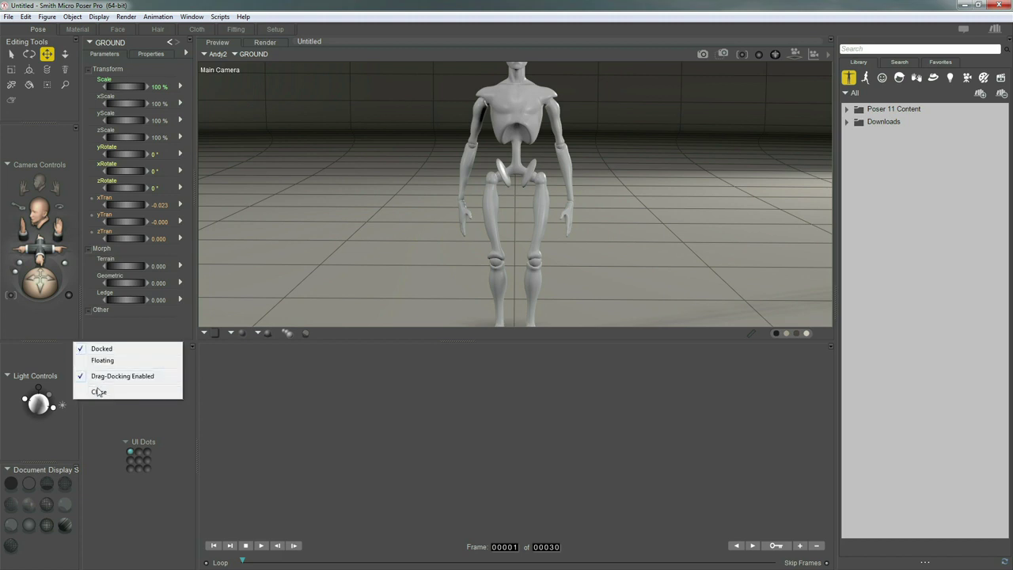
{"action": "left_click", "coordinate": [100, 391]}
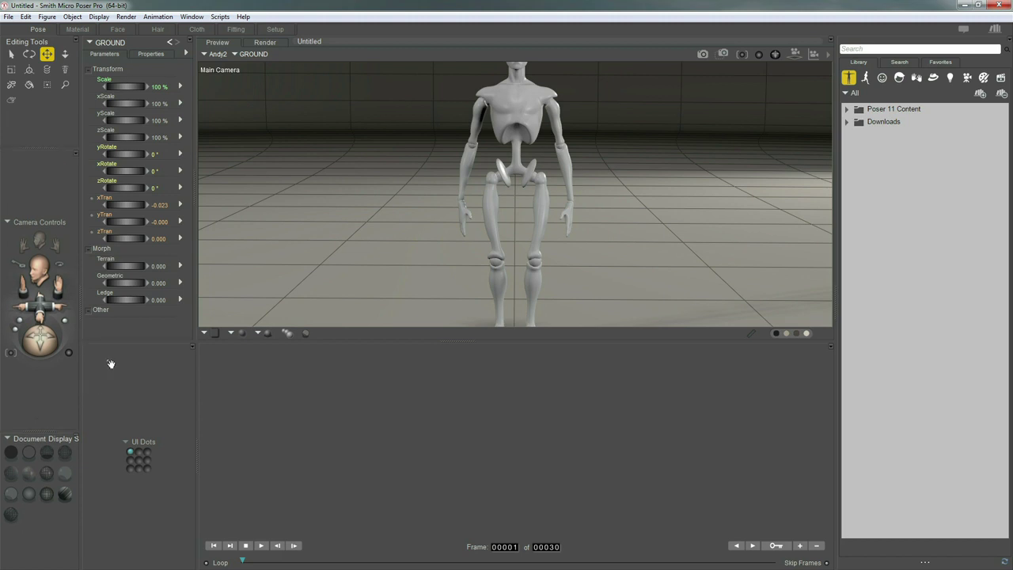
{"action": "left_click", "coordinate": [995, 29]}
{"action": "left_click", "coordinate": [994, 30]}
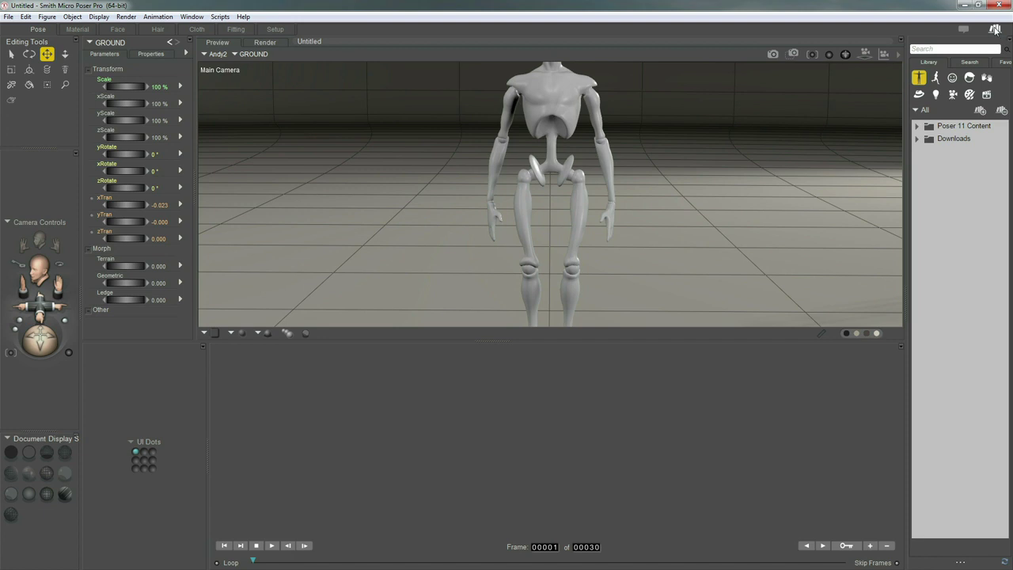
{"action": "left_click", "coordinate": [995, 30]}
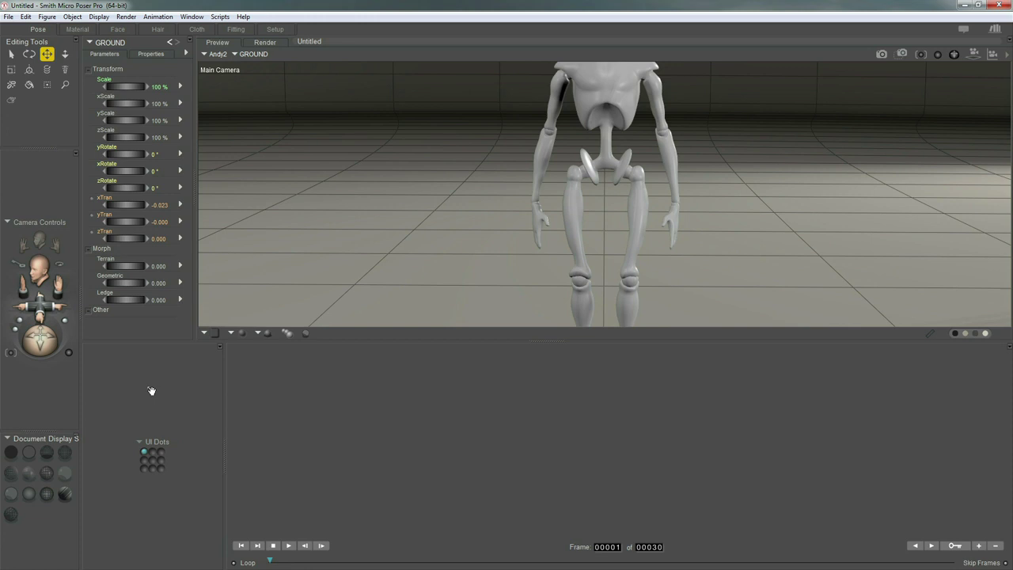
Step: Move UI Dots under the parameters list and extend the viewport down to the timeline controls
{"action": "left_click_drag", "start_coordinate": [130, 404], "coordinate": [153, 331]}
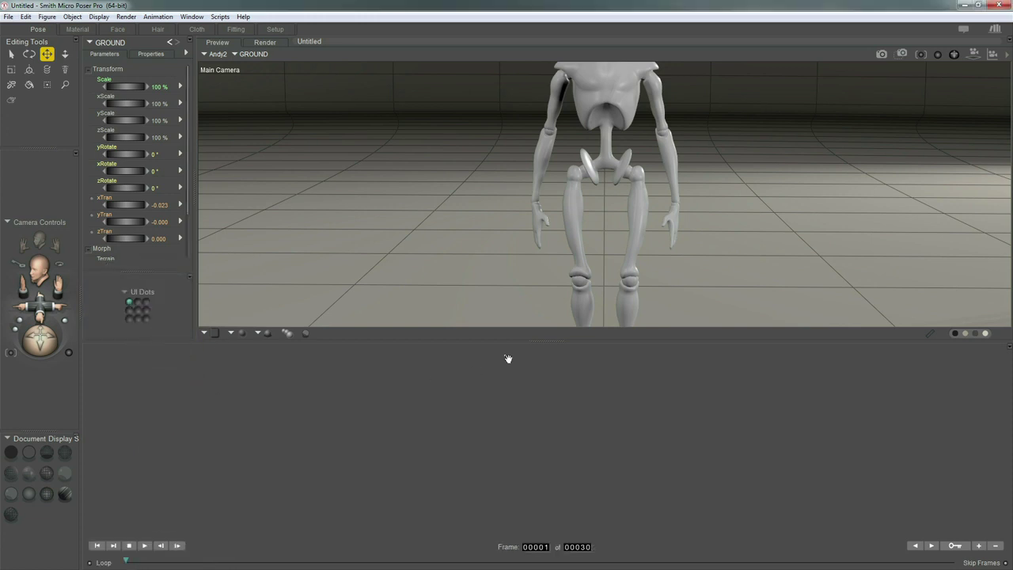
{"action": "left_click_drag", "start_coordinate": [544, 341], "coordinate": [545, 354]}
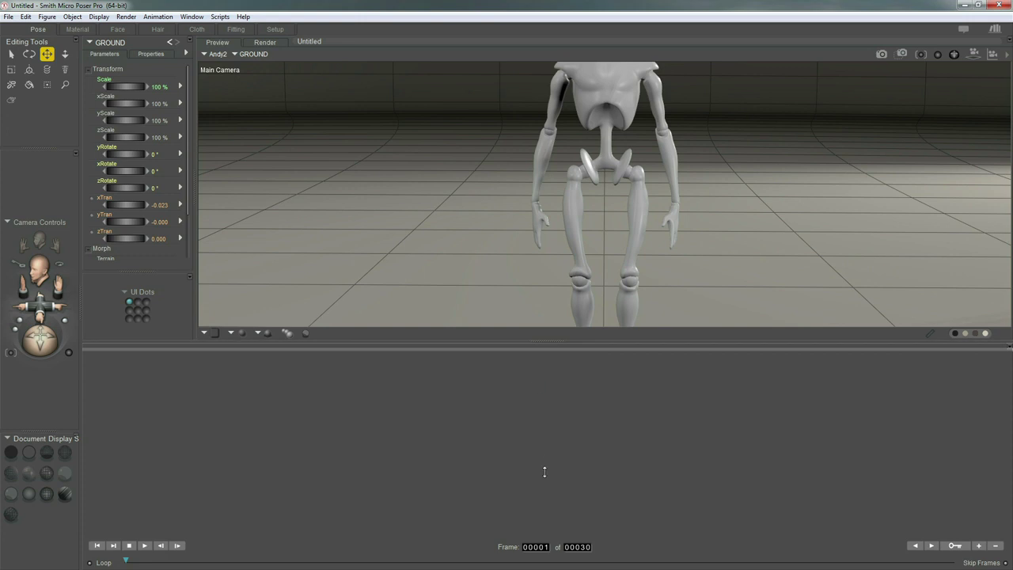
{"action": "left_click_drag", "start_coordinate": [536, 519], "coordinate": [542, 519]}
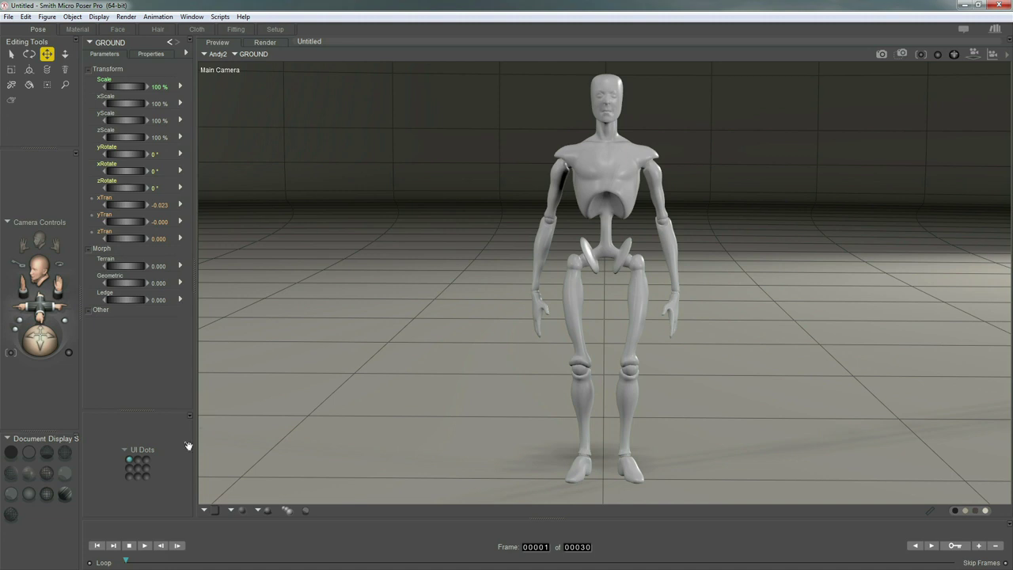
Step: Store the custom layout in a UI dot, compare layouts, then bring back the original default layout
{"action": "left_click", "coordinate": [146, 459]}
{"action": "left_click", "coordinate": [129, 459]}
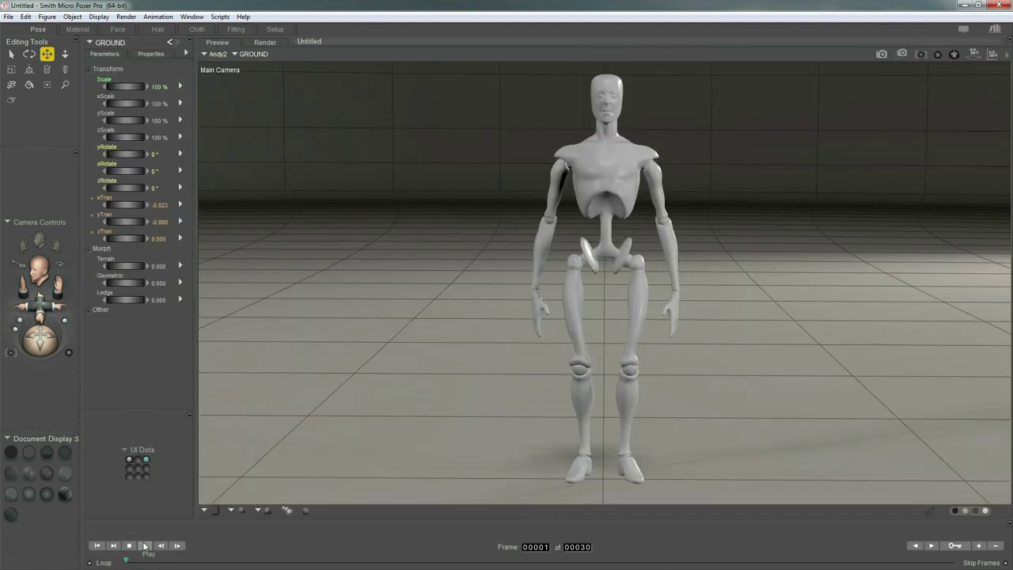
{"action": "left_click", "coordinate": [139, 546]}
{"action": "left_click", "coordinate": [138, 475]}
{"action": "left_click", "coordinate": [129, 459]}
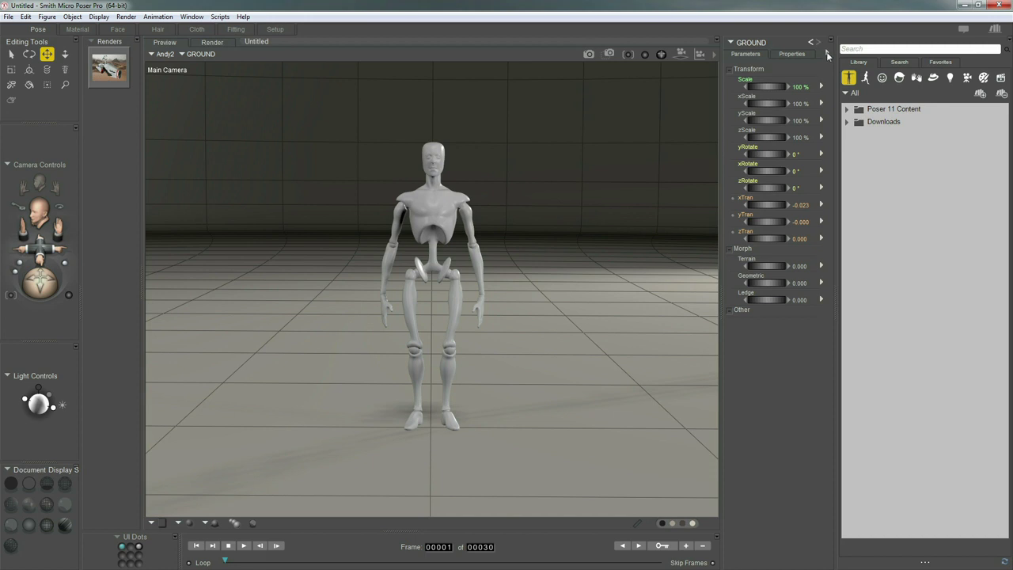
Step: Create Custom Parameters Palette 1 from the Parameters menu and float it over the viewport's right side
{"action": "left_click", "coordinate": [826, 54]}
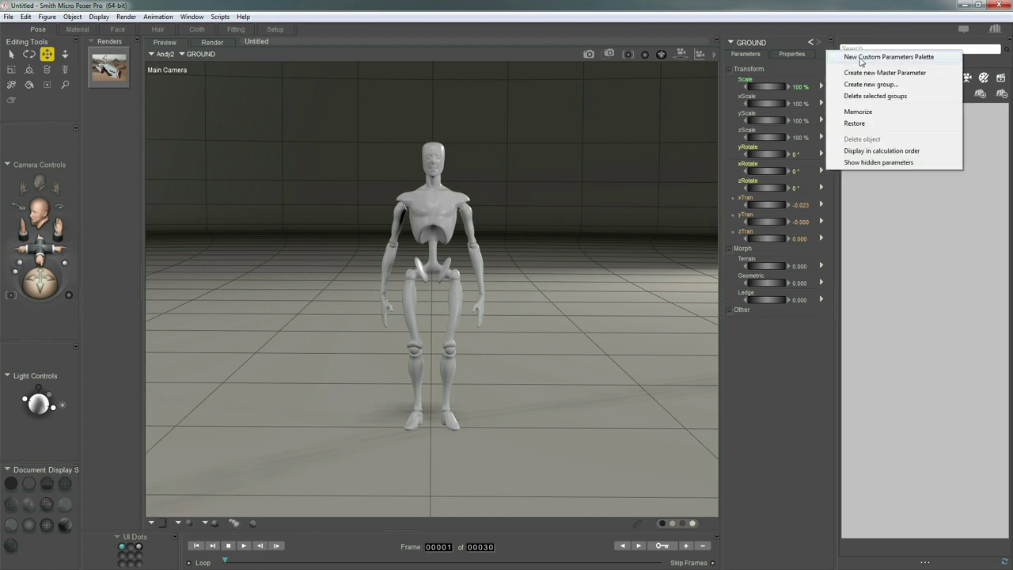
{"action": "left_click", "coordinate": [862, 60]}
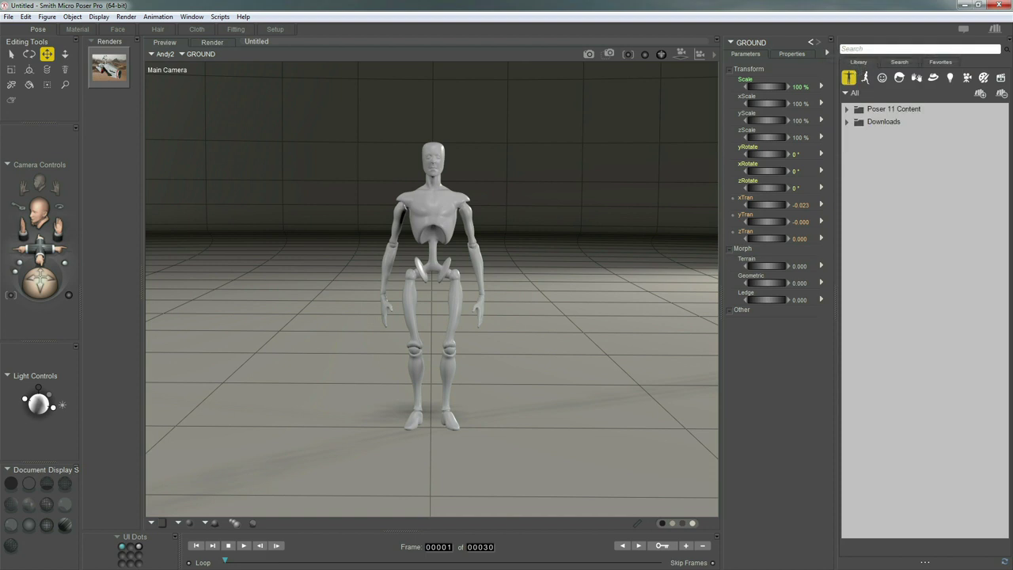
{"action": "left_click_drag", "start_coordinate": [825, 215], "coordinate": [649, 217]}
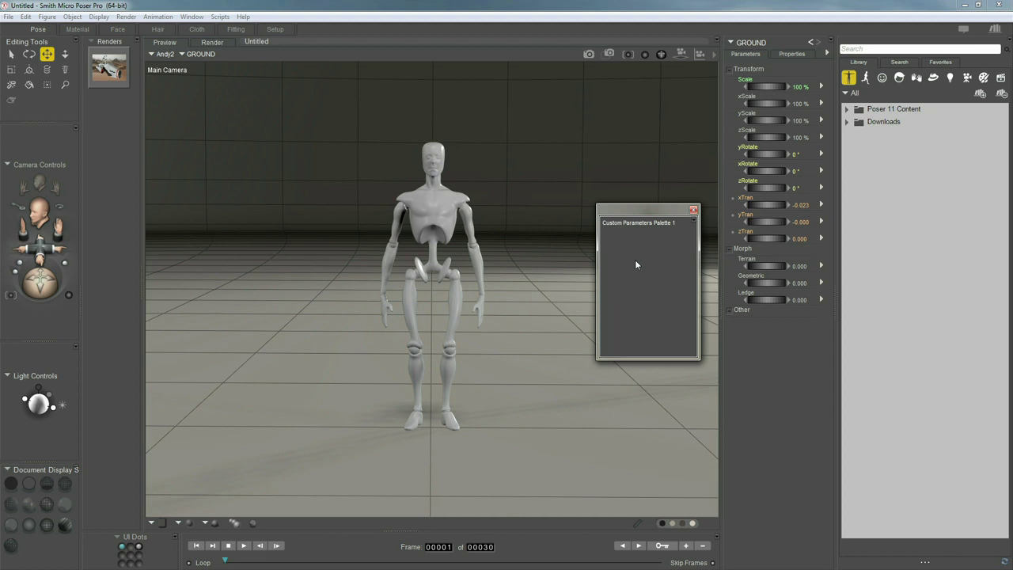
Step: In the face camera, set the Head's HumanFace to 1.000 and add HumanFace and RobotFace2 dials to the palette
{"action": "key", "text": "ctrl+="}
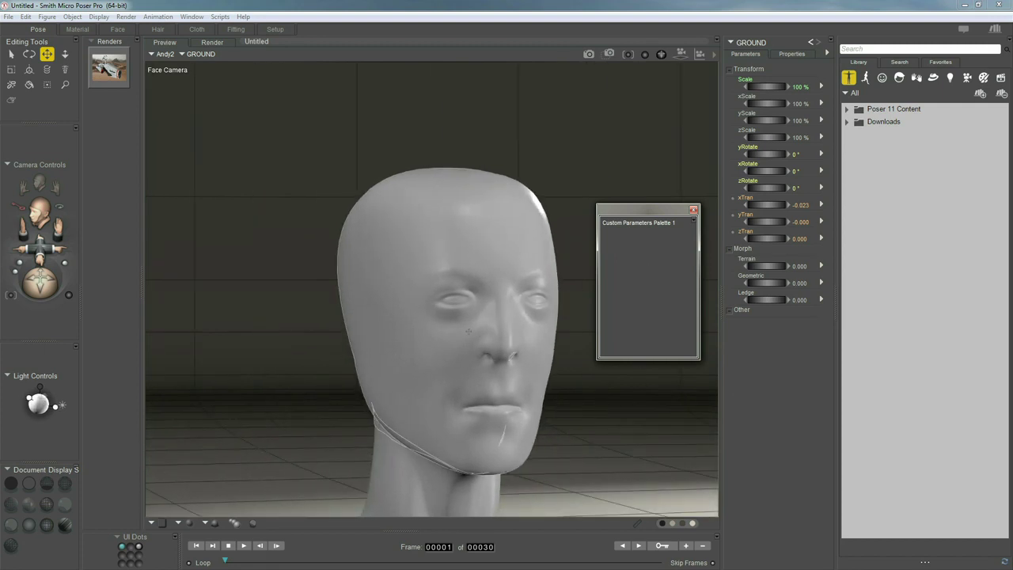
{"action": "left_click", "coordinate": [475, 261]}
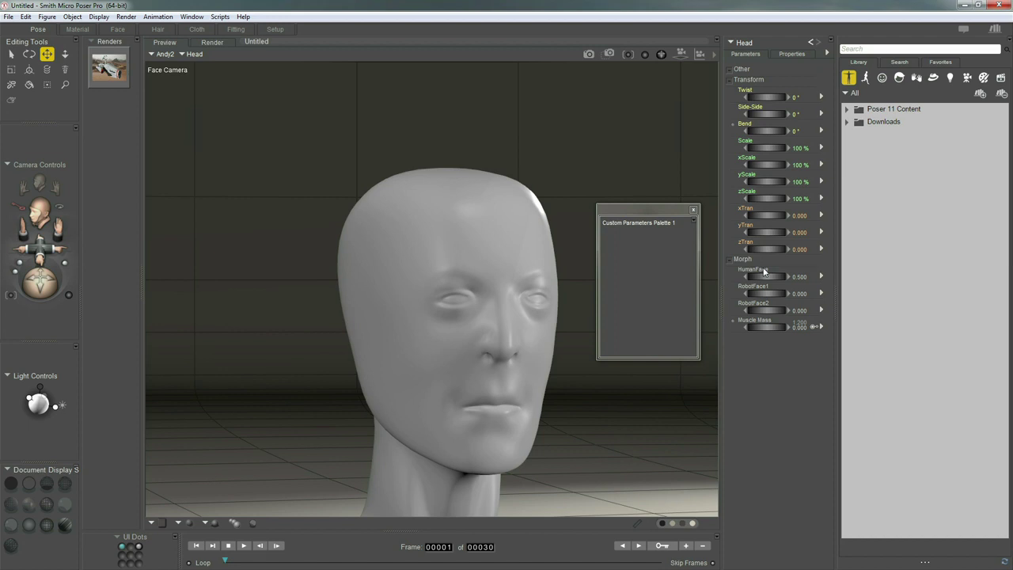
{"action": "left_click_drag", "start_coordinate": [769, 276], "coordinate": [764, 310]}
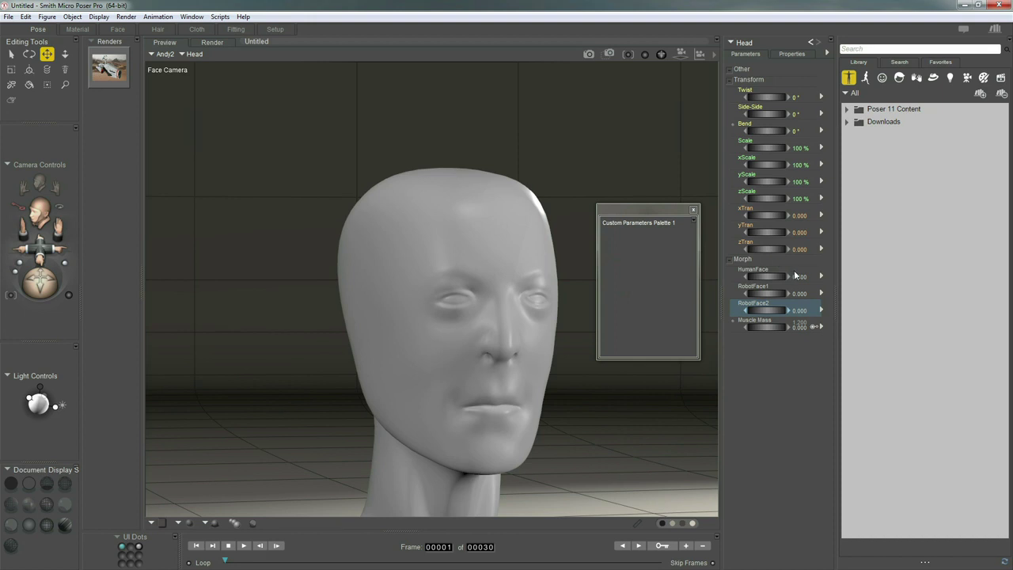
{"action": "left_click", "coordinate": [791, 275]}
{"action": "left_click_drag", "start_coordinate": [748, 277], "coordinate": [663, 279]}
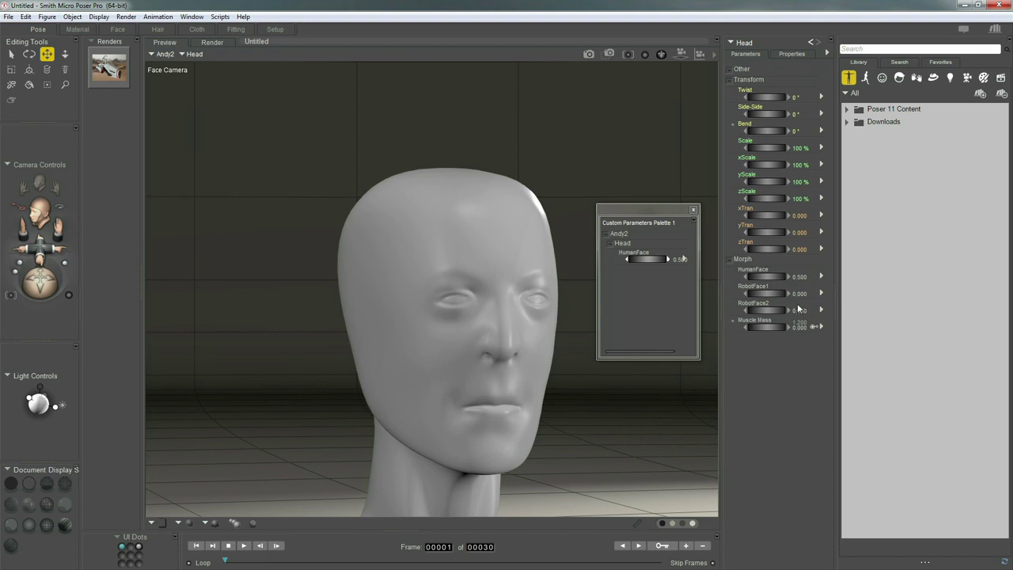
{"action": "left_click_drag", "start_coordinate": [797, 303], "coordinate": [663, 298]}
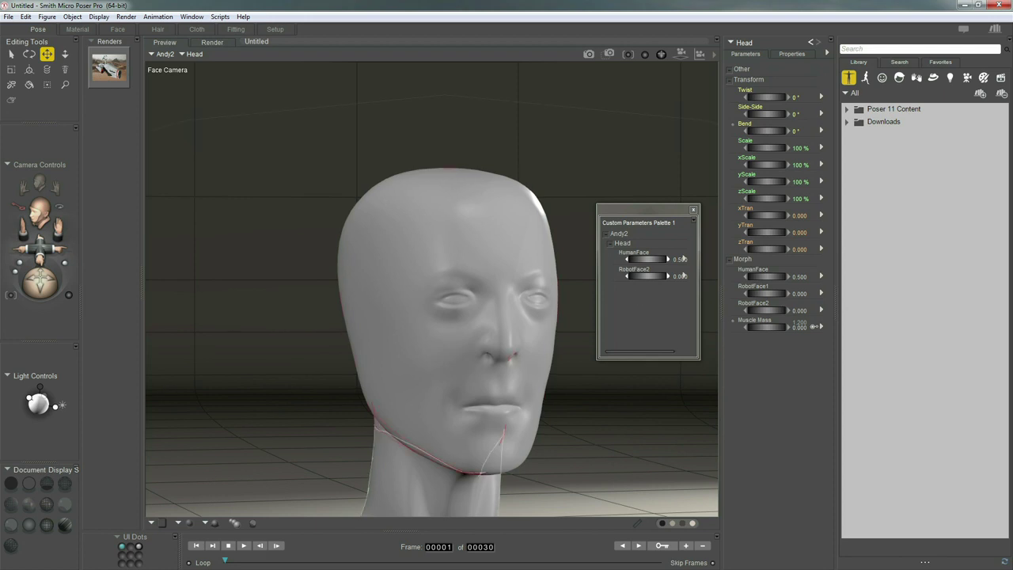
Step: Select the neck, raise HumanFace from the custom palette, reposition it, and switch to the left-hand camera
{"action": "left_click", "coordinate": [474, 484]}
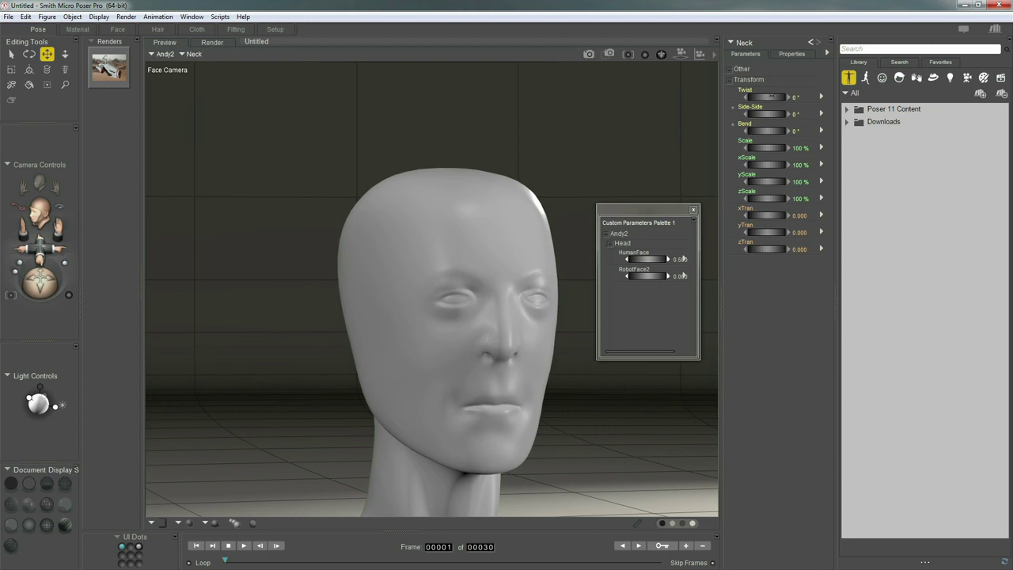
{"action": "left_click_drag", "start_coordinate": [671, 209], "coordinate": [678, 217]}
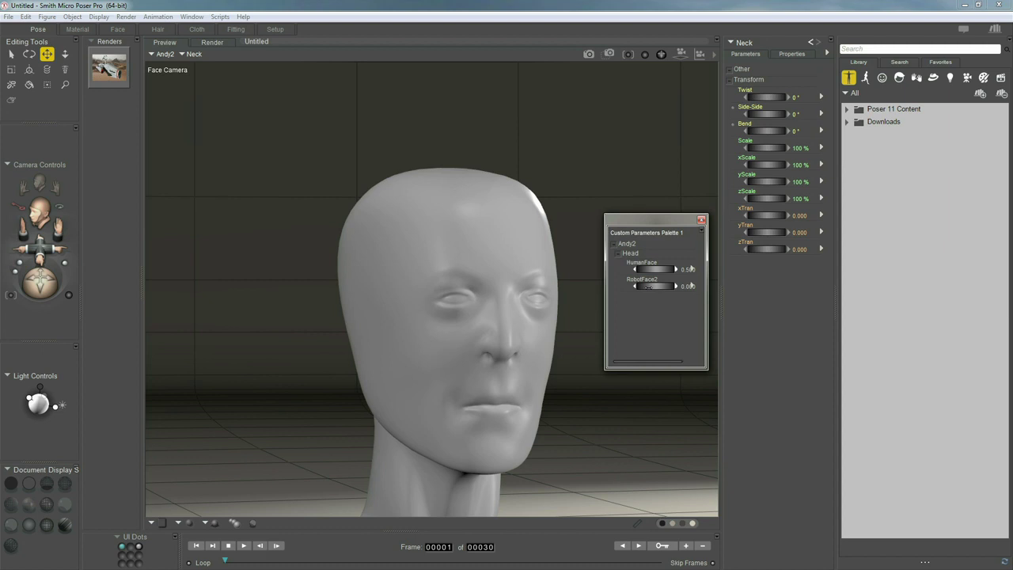
{"action": "left_click_drag", "start_coordinate": [657, 269], "coordinate": [654, 311]}
{"action": "left_click_drag", "start_coordinate": [673, 217], "coordinate": [676, 233]}
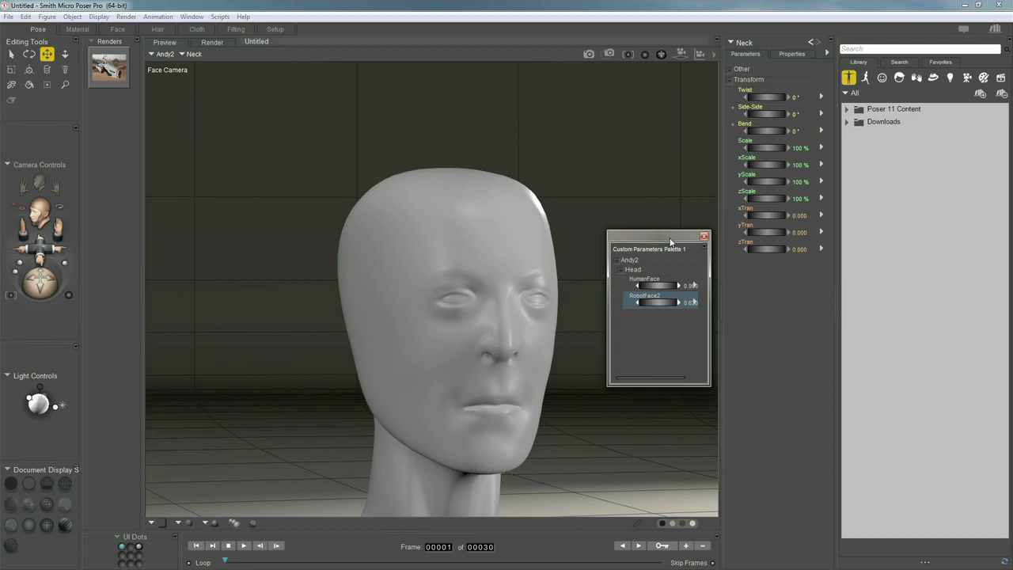
{"action": "left_click_drag", "start_coordinate": [670, 242], "coordinate": [673, 239]}
{"action": "left_click", "coordinate": [664, 269]}
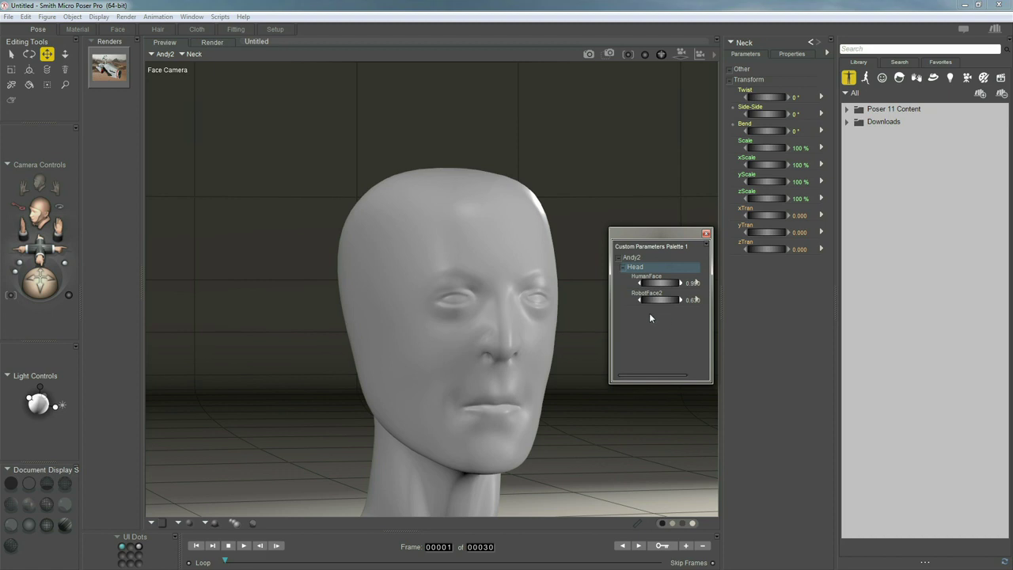
{"action": "key", "text": "ctrl+["}
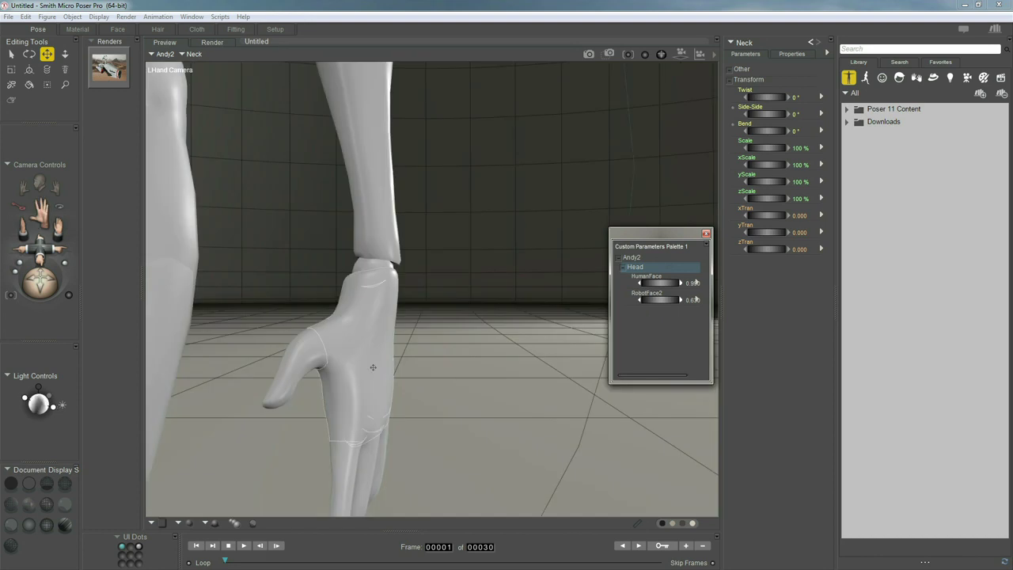
Step: Select the left hand, add its LeftGrasp dial to the custom palette, and reset the grasp
{"action": "left_click", "coordinate": [369, 372]}
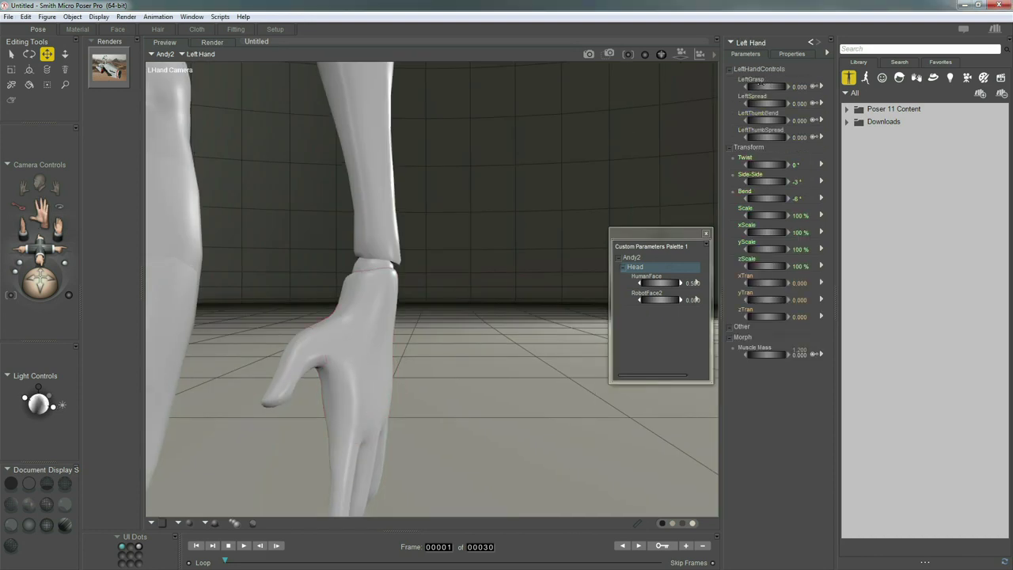
{"action": "left_click_drag", "start_coordinate": [772, 84], "coordinate": [828, 97]}
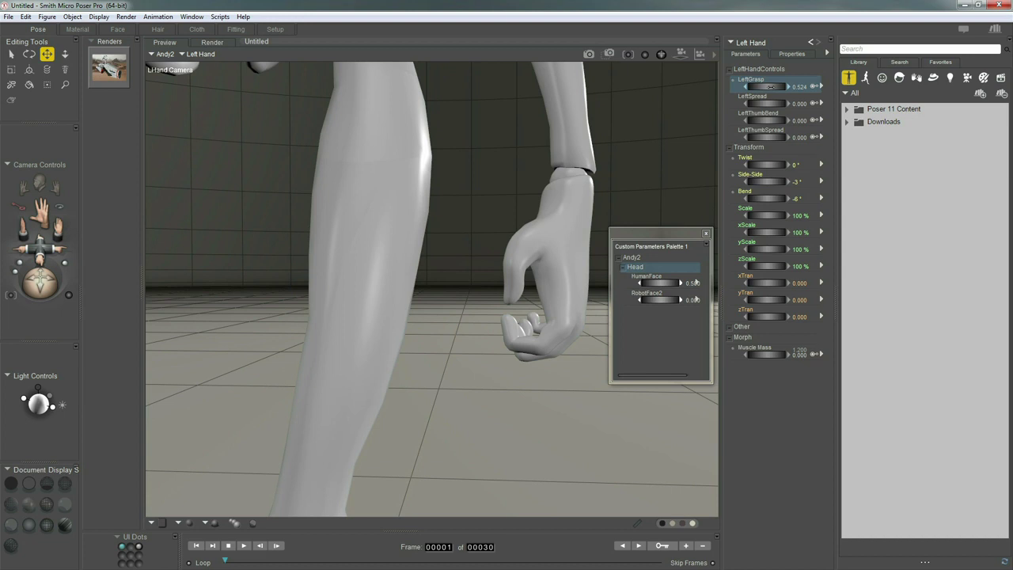
{"action": "left_click_drag", "start_coordinate": [772, 87], "coordinate": [667, 325]}
{"action": "key", "text": "ctrl+z"}
{"action": "key", "text": "ctrl+z"}
{"action": "key", "text": "ctrl+z"}
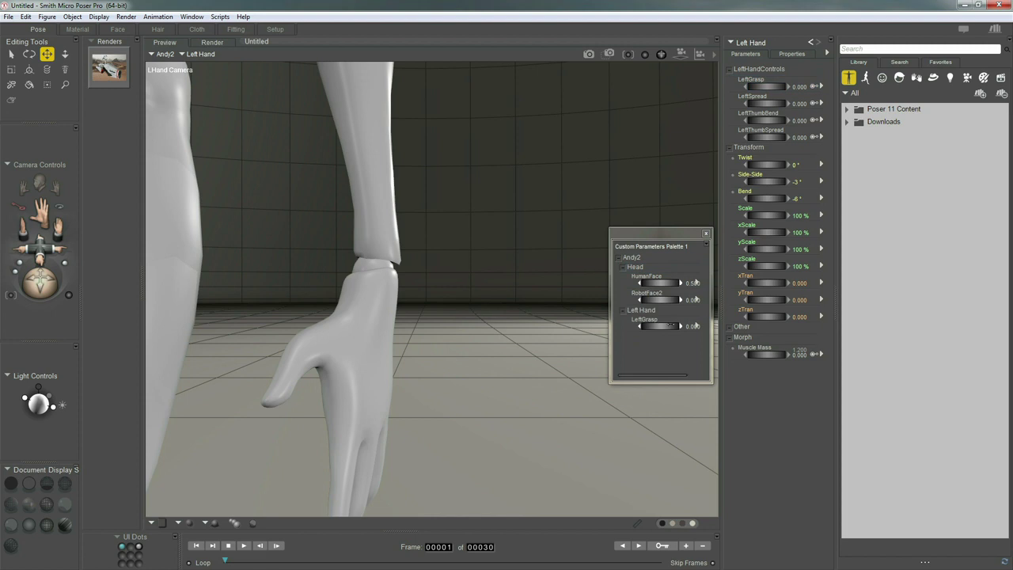
Step: Add the right hand's RightGrasp dial, return to the main camera, and make the palette taller
{"action": "key", "text": "ctrl+bracketright"}
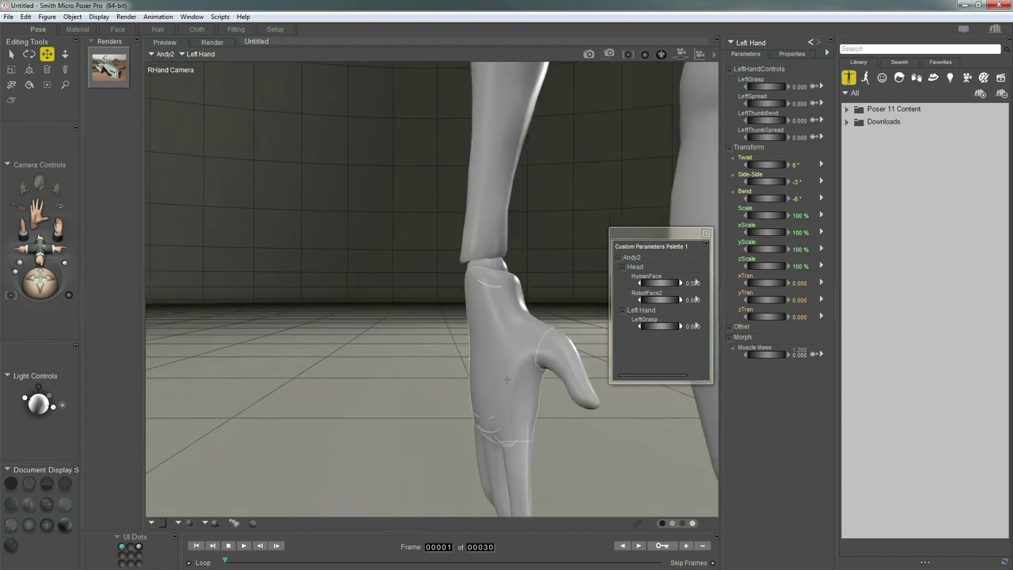
{"action": "left_click", "coordinate": [507, 377]}
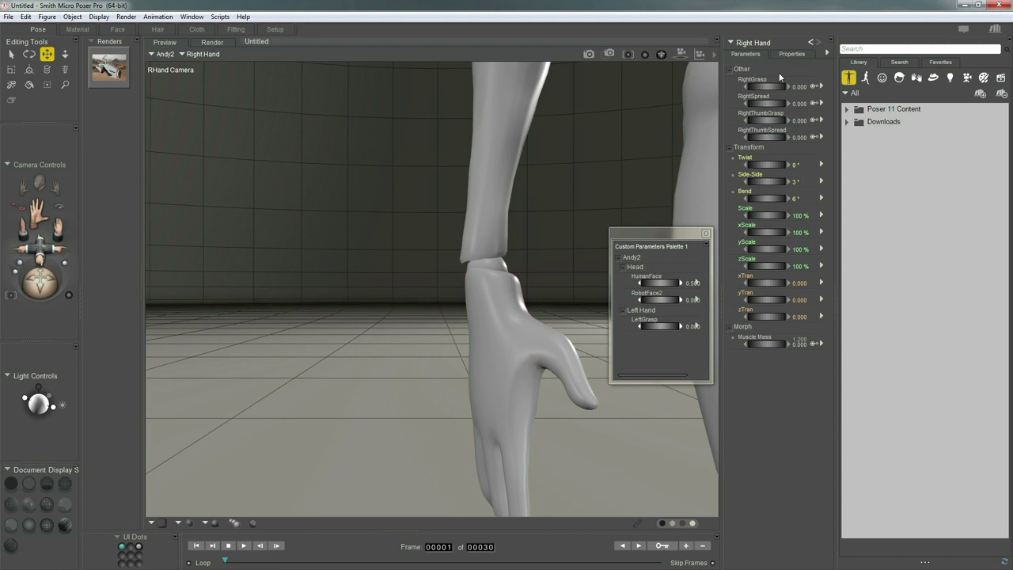
{"action": "left_click_drag", "start_coordinate": [781, 83], "coordinate": [656, 348]}
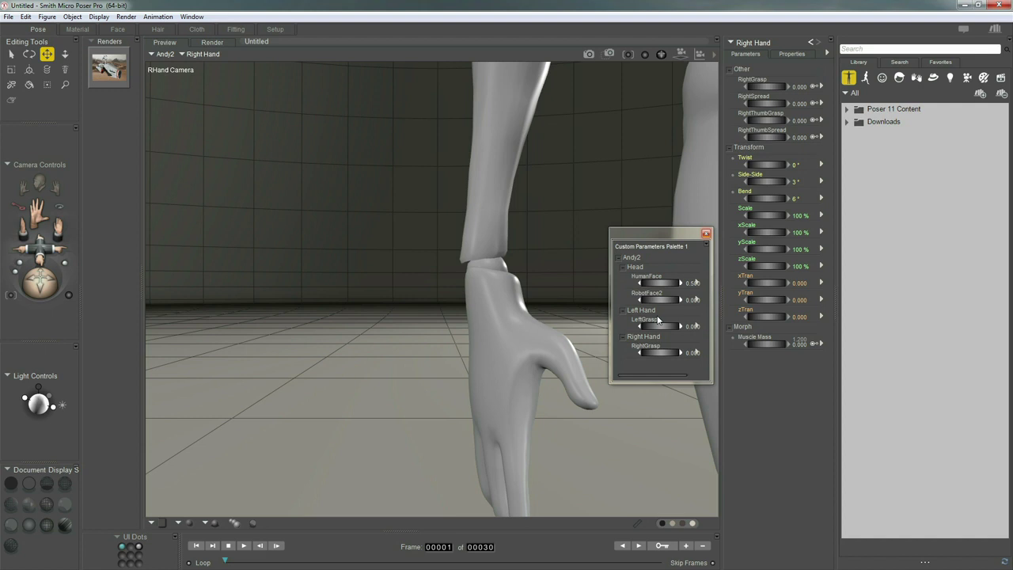
{"action": "key", "text": "ctrl+m"}
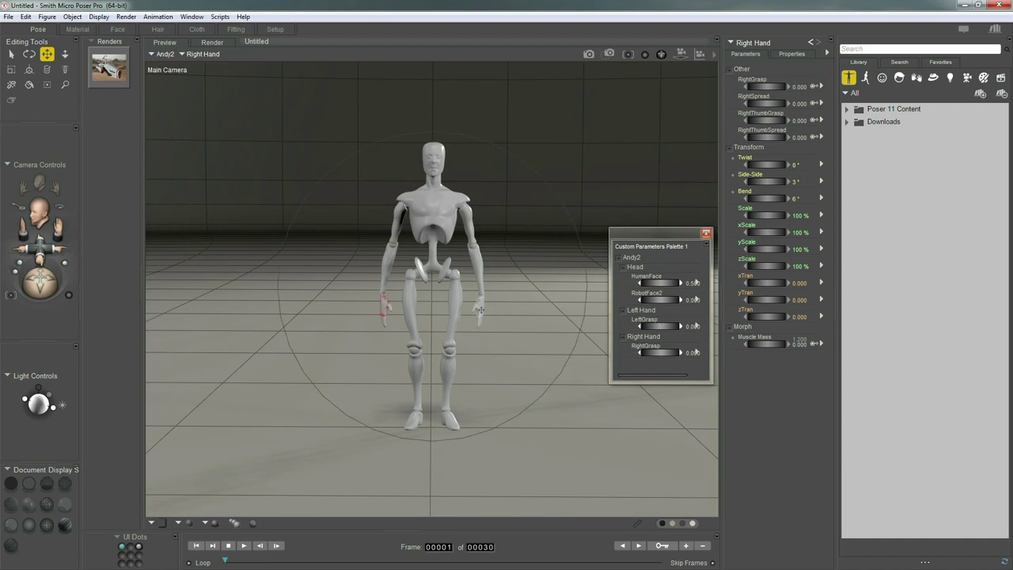
{"action": "left_click_drag", "start_coordinate": [655, 328], "coordinate": [674, 340]}
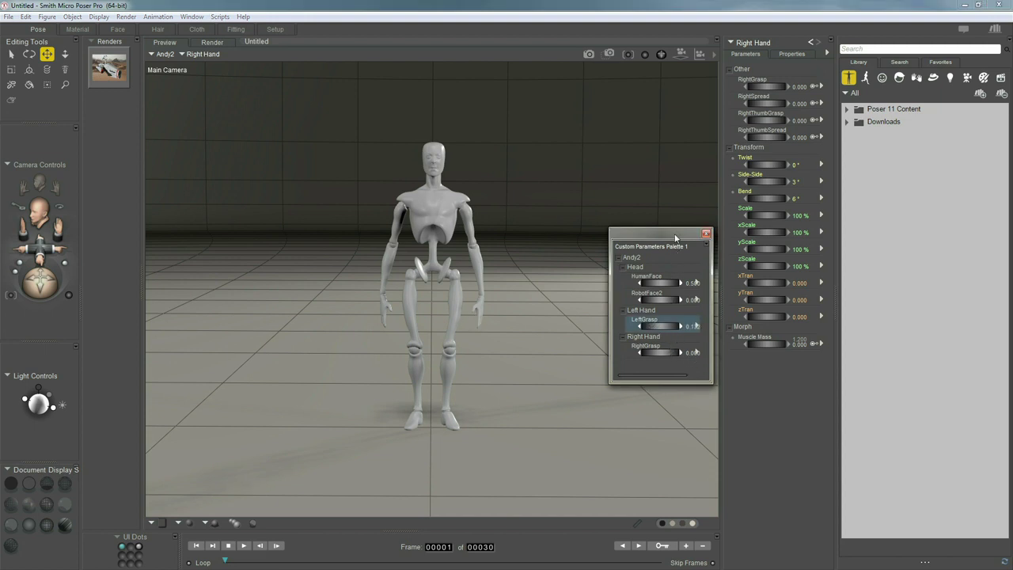
{"action": "left_click_drag", "start_coordinate": [685, 240], "coordinate": [679, 240]}
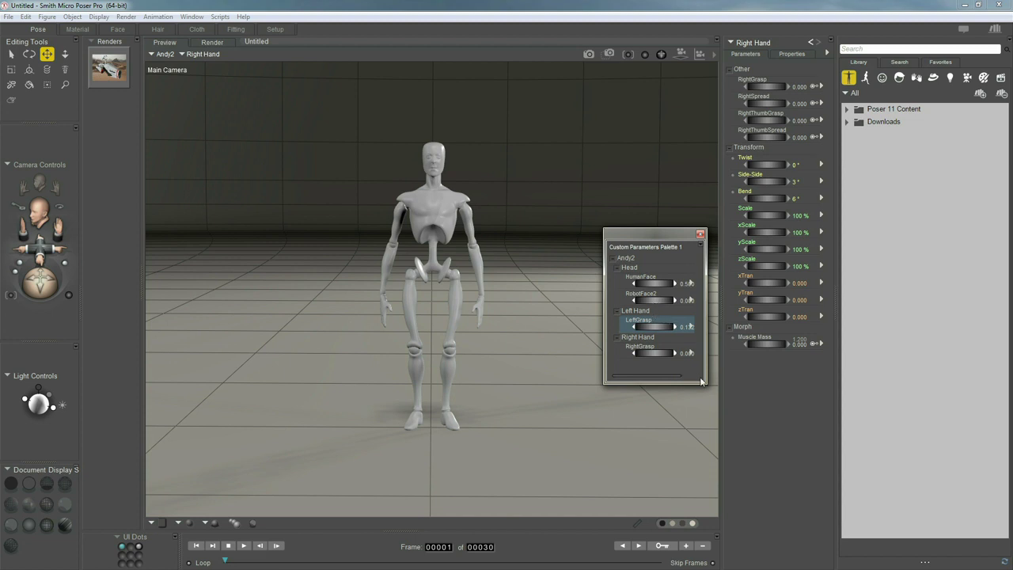
{"action": "left_click_drag", "start_coordinate": [696, 385], "coordinate": [696, 447]}
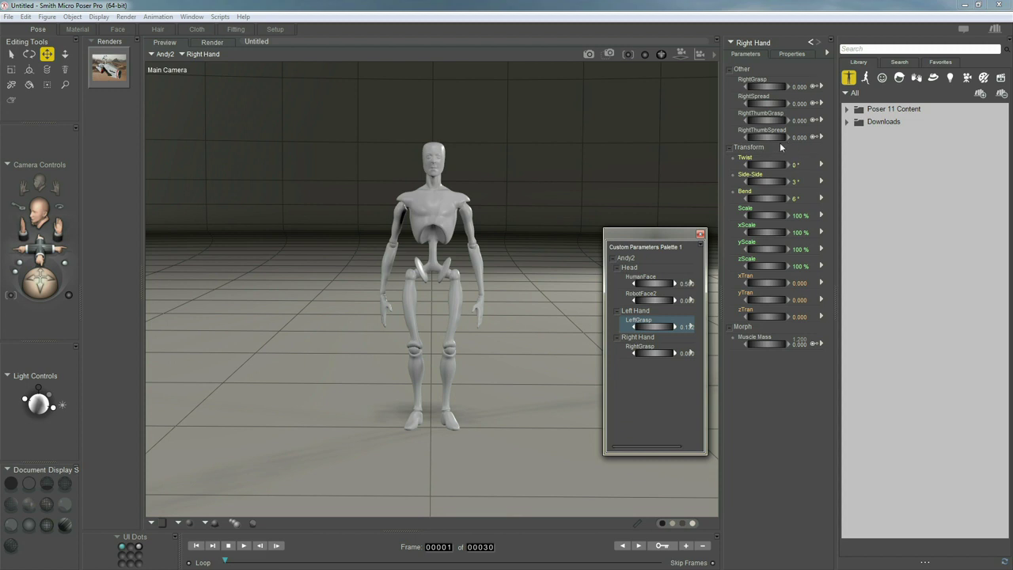
Step: Select the Main Camera, set its yOrbit to 32°, and add the yOrbit dial to the custom palette
{"action": "left_click", "coordinate": [757, 44]}
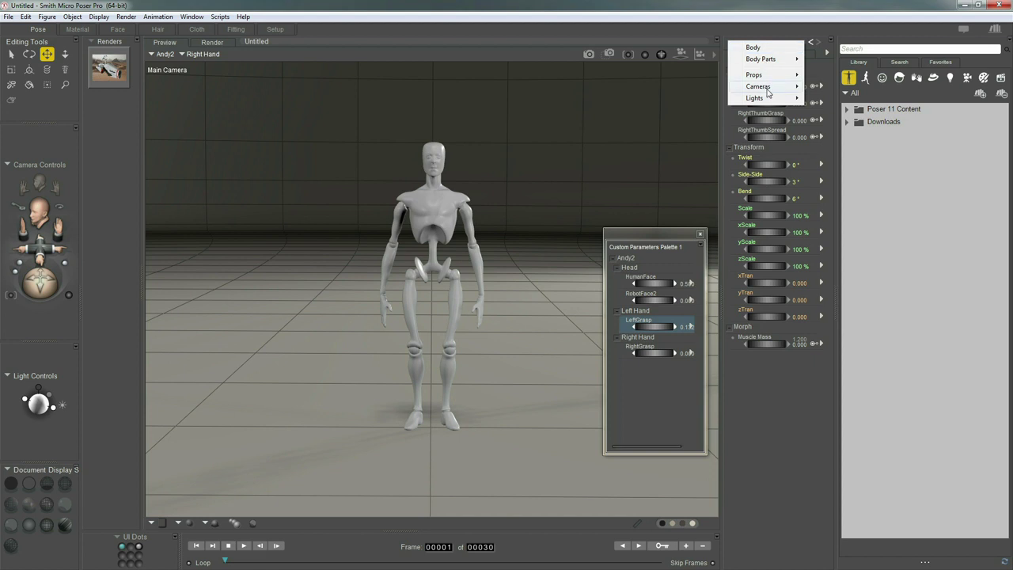
{"action": "mouse_move", "coordinate": [769, 91]}
{"action": "left_click", "coordinate": [838, 87]}
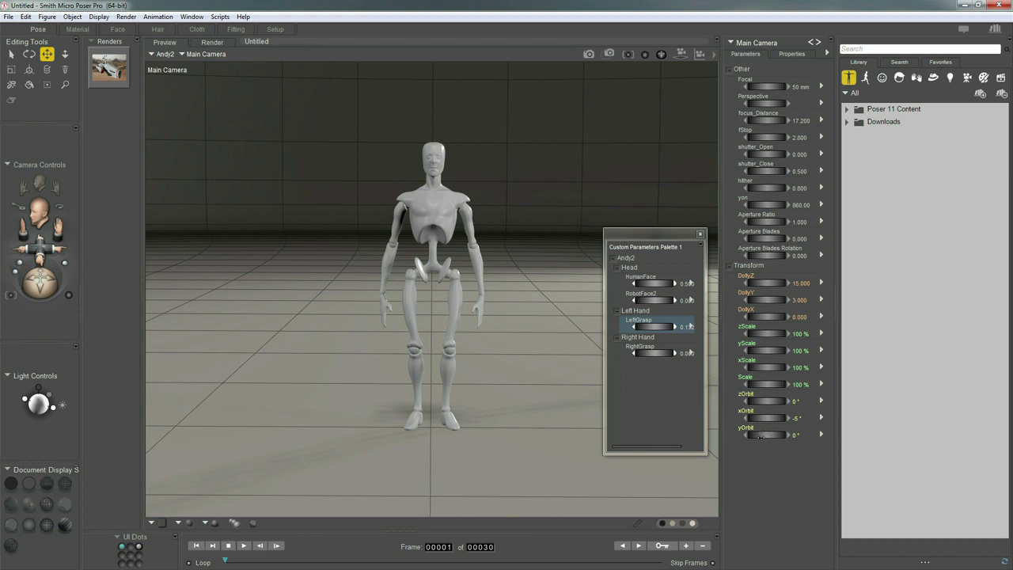
{"action": "left_click_drag", "start_coordinate": [765, 433], "coordinate": [663, 381]}
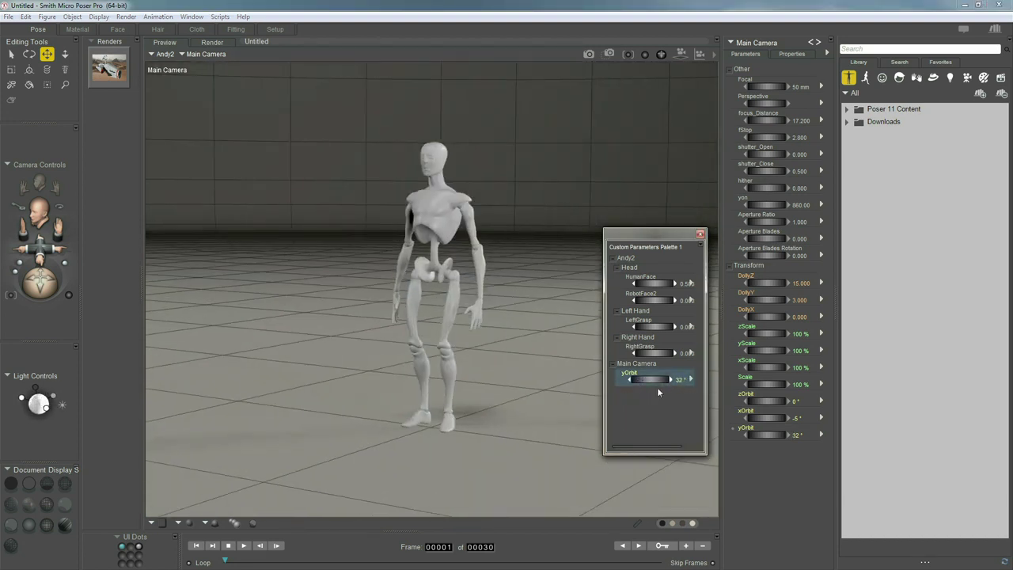
{"action": "left_click_drag", "start_coordinate": [673, 234], "coordinate": [648, 242]}
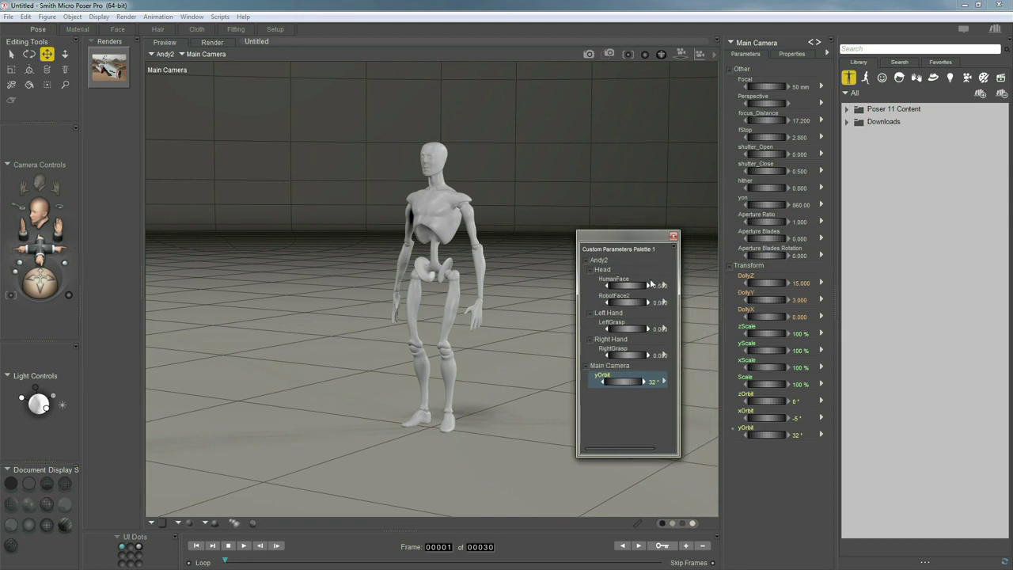
Step: Rename the custom palette to 'Andy's Handy Controls' and dock it beneath the Main Camera parameters
{"action": "double_click", "coordinate": [619, 249]}
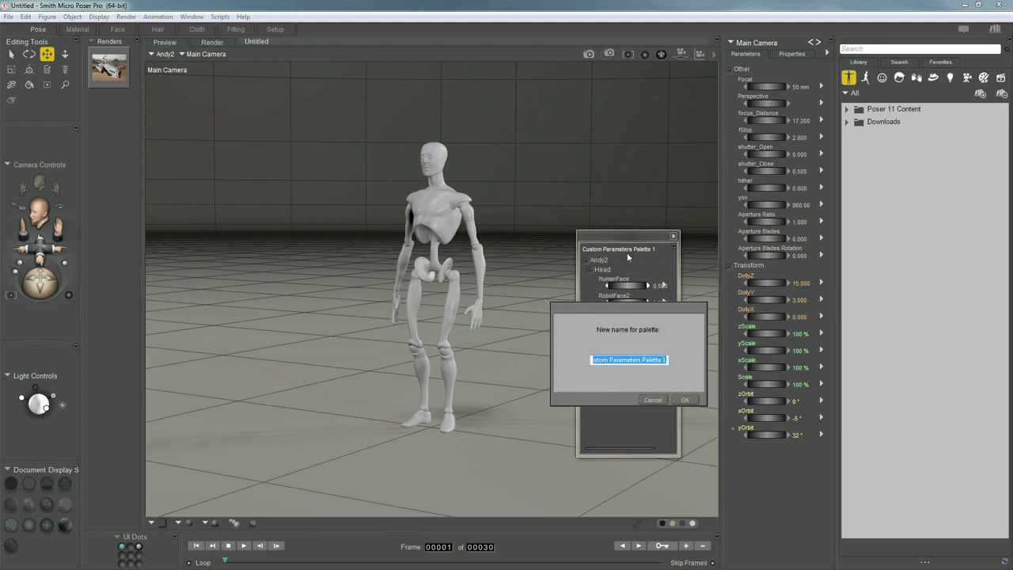
{"action": "type", "text": "Andy's"}
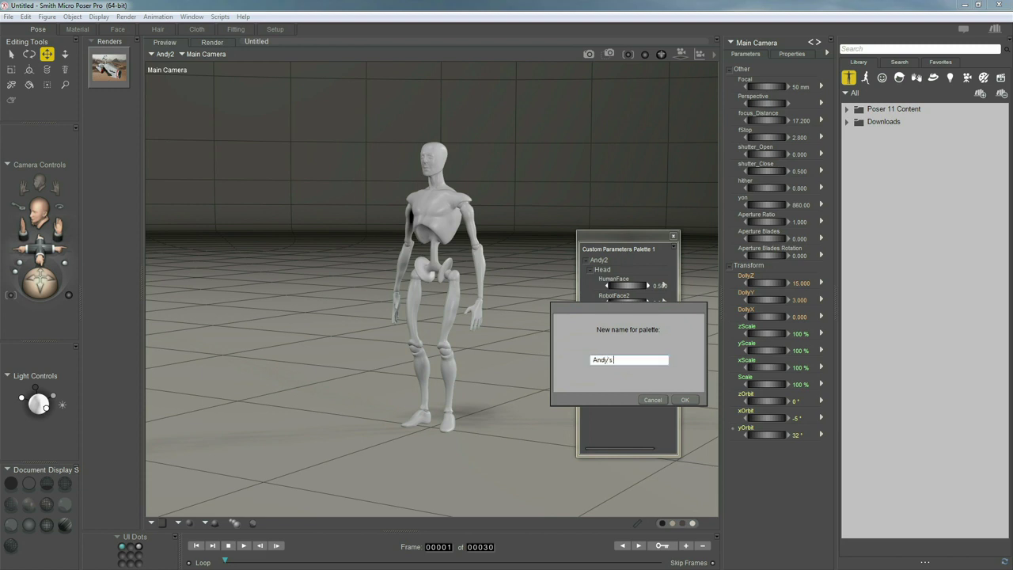
{"action": "type", "text": " Handy Controls"}
{"action": "key", "text": "Return"}
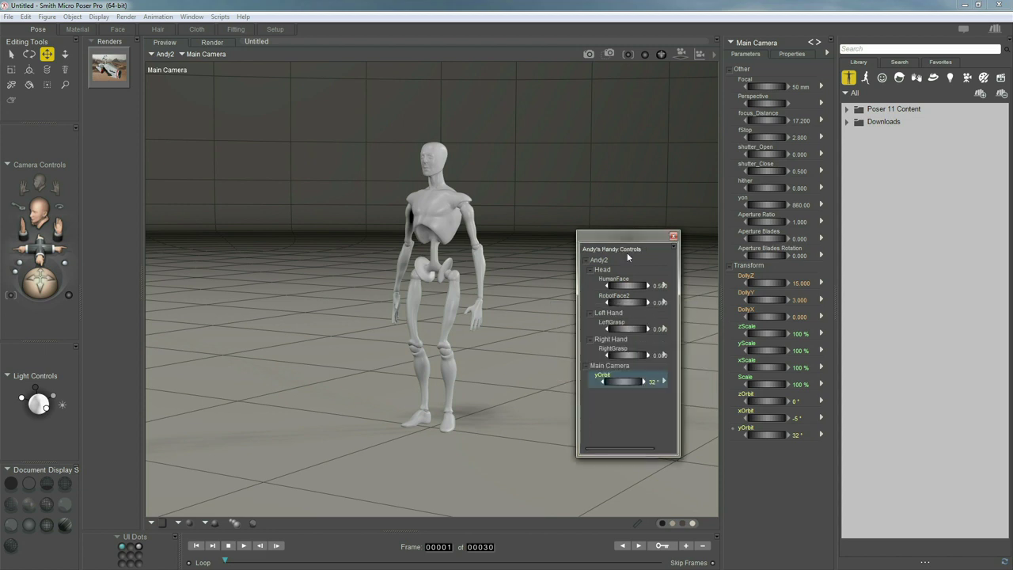
{"action": "left_click_drag", "start_coordinate": [633, 235], "coordinate": [804, 356]}
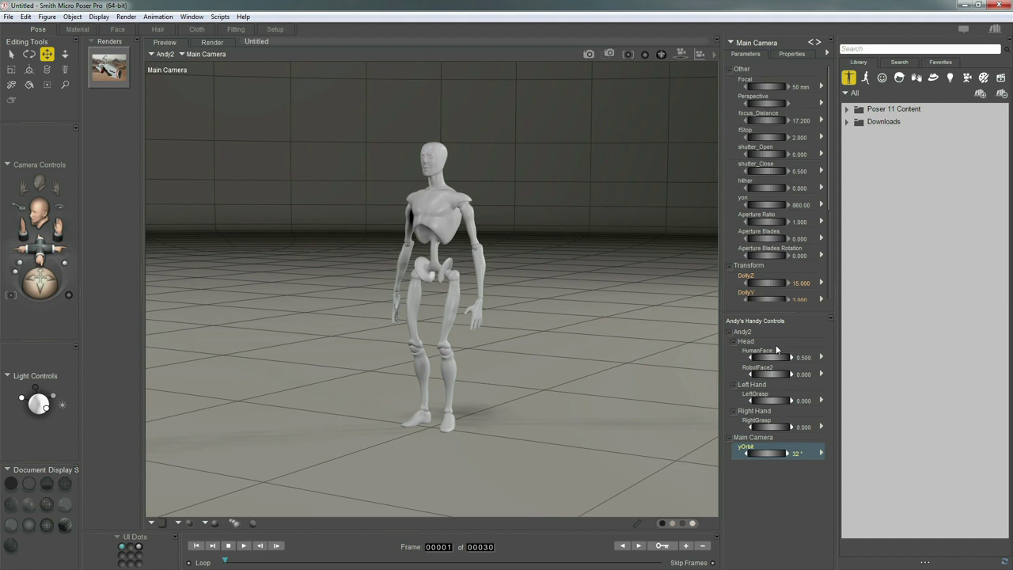
Step: Open Edit > General Preferences and toggle Document auto-save on, then back off
{"action": "left_click", "coordinate": [30, 18]}
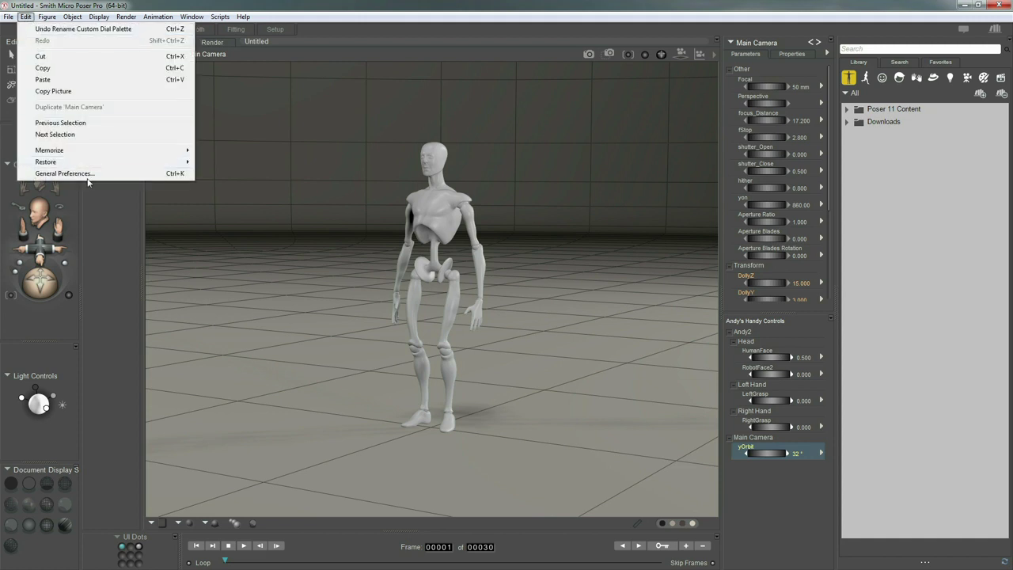
{"action": "left_click", "coordinate": [63, 173]}
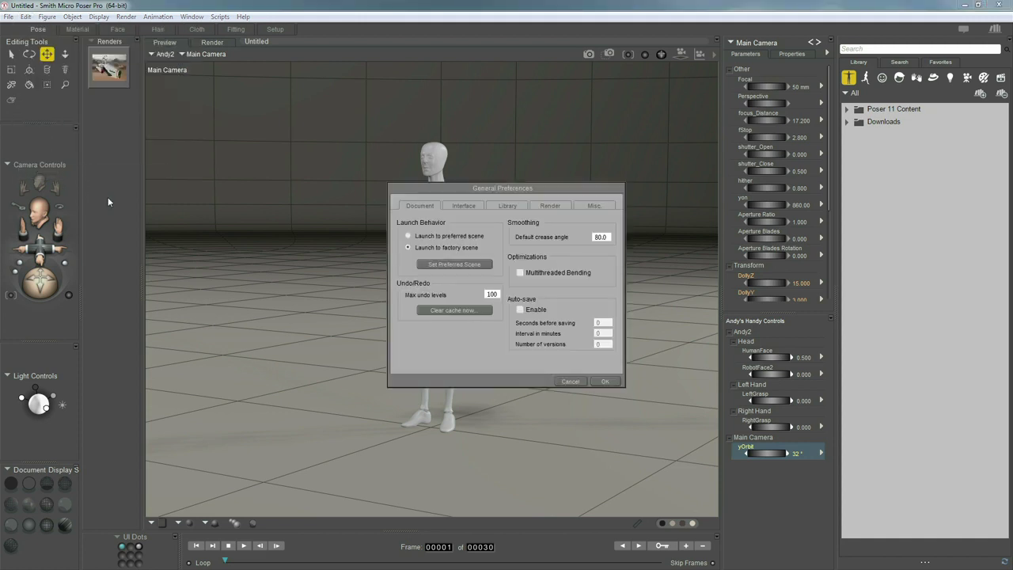
{"action": "left_click_drag", "start_coordinate": [560, 187], "coordinate": [582, 206]}
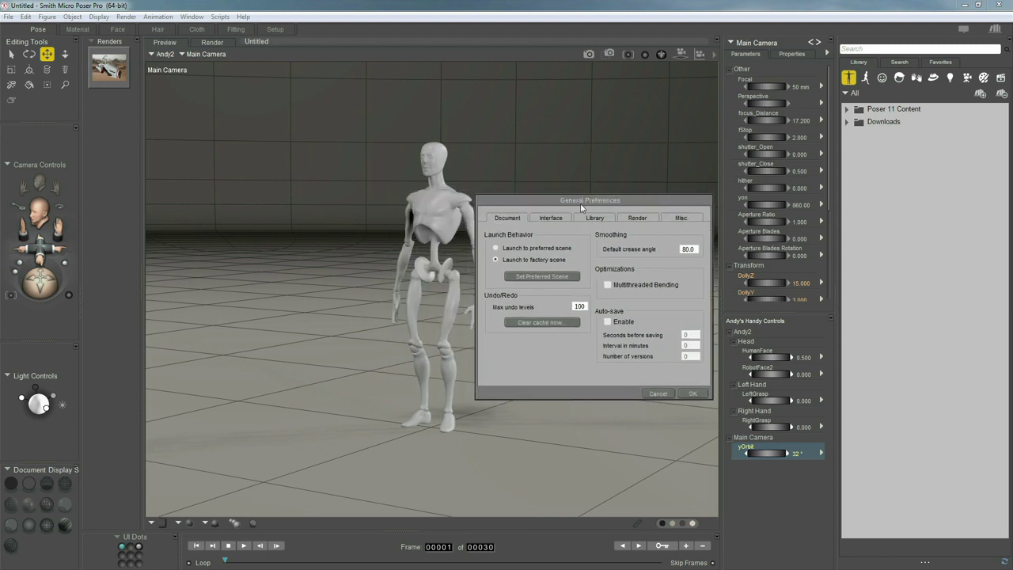
{"action": "left_click", "coordinate": [607, 322]}
{"action": "left_click", "coordinate": [611, 322]}
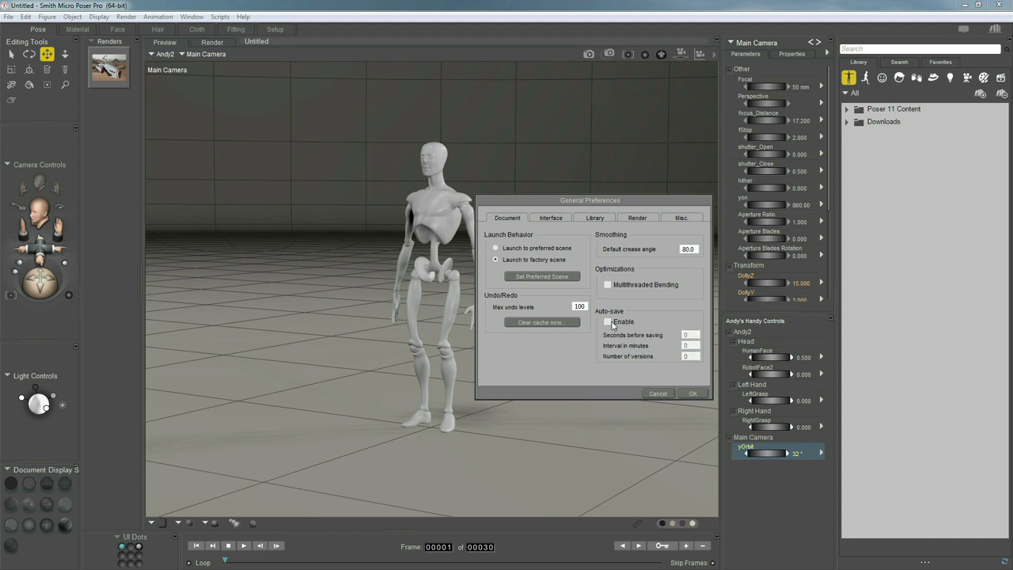
Step: On the Interface preferences, toggle Tablet Mode off and back on so it stays enabled
{"action": "left_click", "coordinate": [552, 218]}
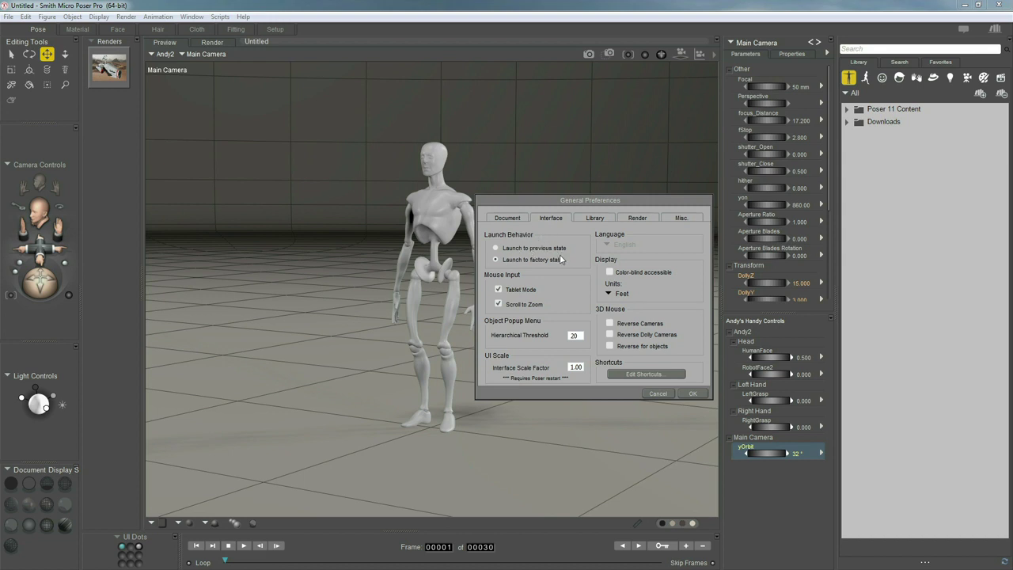
{"action": "left_click", "coordinate": [499, 289]}
{"action": "left_click", "coordinate": [498, 289]}
Step: Give File > Import > Background Picture a new shortcut (Ctrl+I), clearing the conflicting entry
{"action": "left_click", "coordinate": [644, 377]}
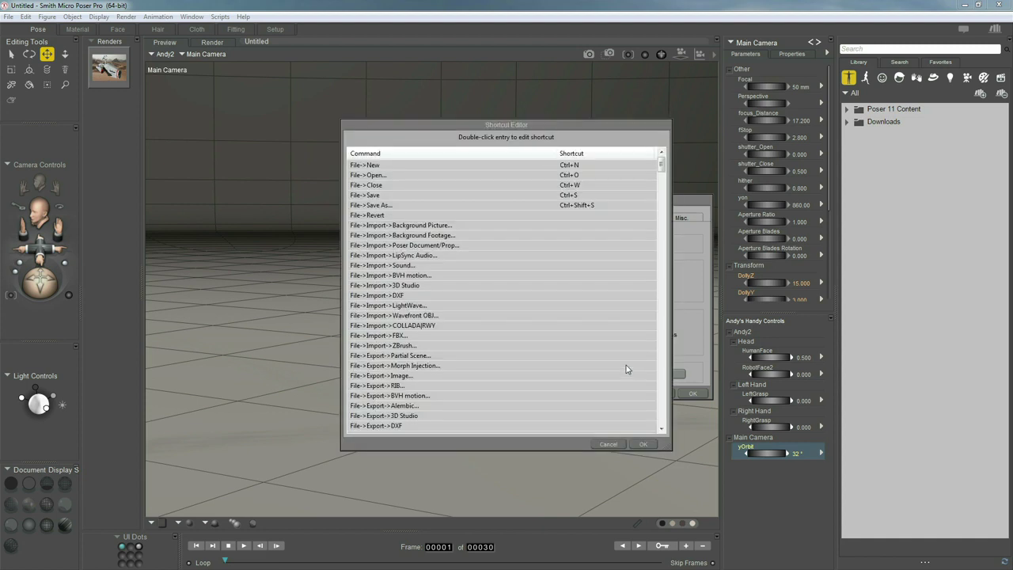
{"action": "left_click_drag", "start_coordinate": [571, 129], "coordinate": [540, 121]}
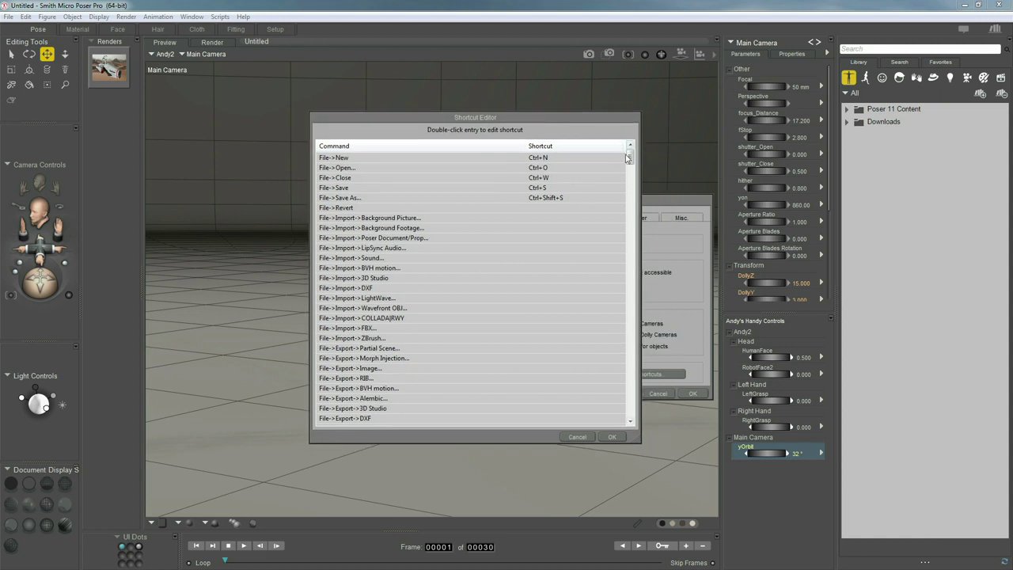
{"action": "mouse_move", "coordinate": [628, 159]}
{"action": "left_mouse_down"}
{"action": "mouse_move", "coordinate": [619, 196]}
{"action": "mouse_move", "coordinate": [623, 156]}
{"action": "left_mouse_up"}
{"action": "left_click", "coordinate": [432, 218]}
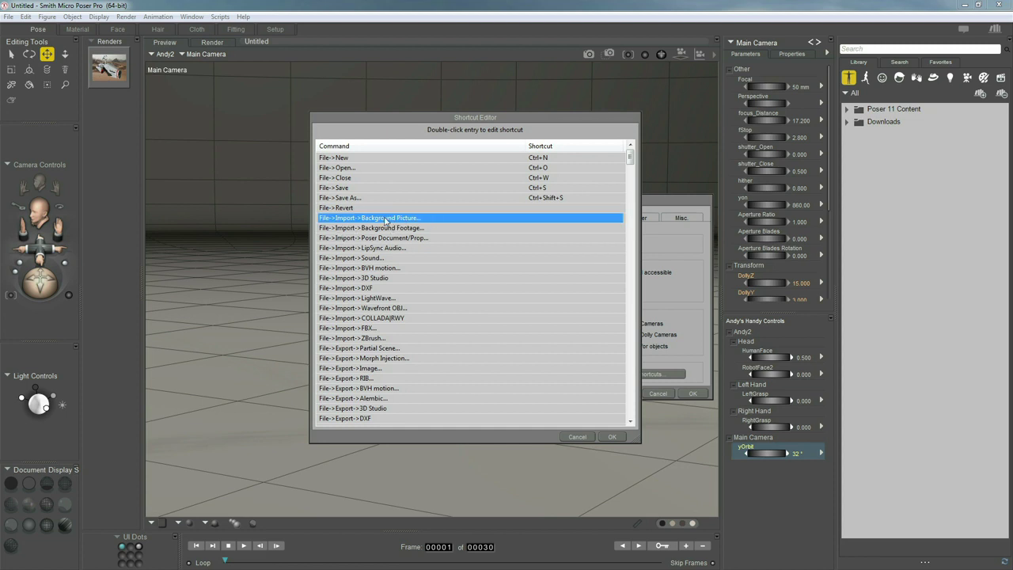
{"action": "double_click", "coordinate": [437, 222]}
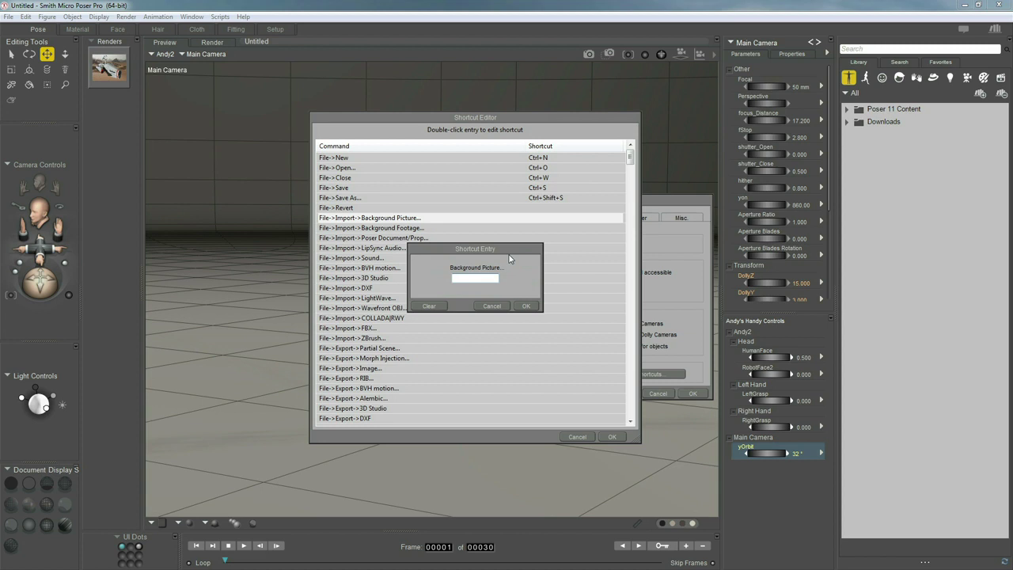
{"action": "key", "text": "ctrl+i"}
{"action": "key", "text": "BackSpace"}
{"action": "left_click", "coordinate": [526, 305]}
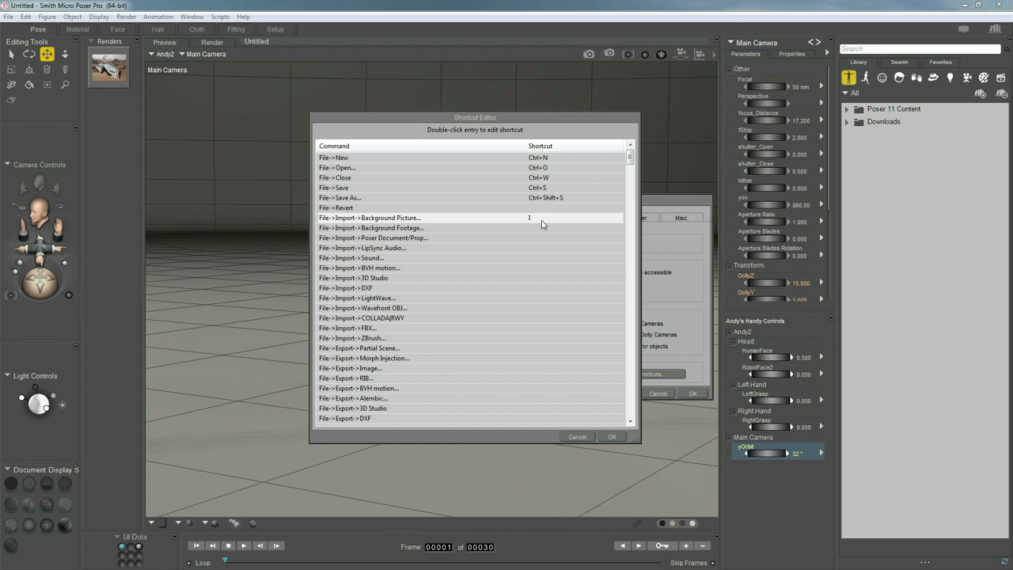
{"action": "left_click", "coordinate": [611, 437]}
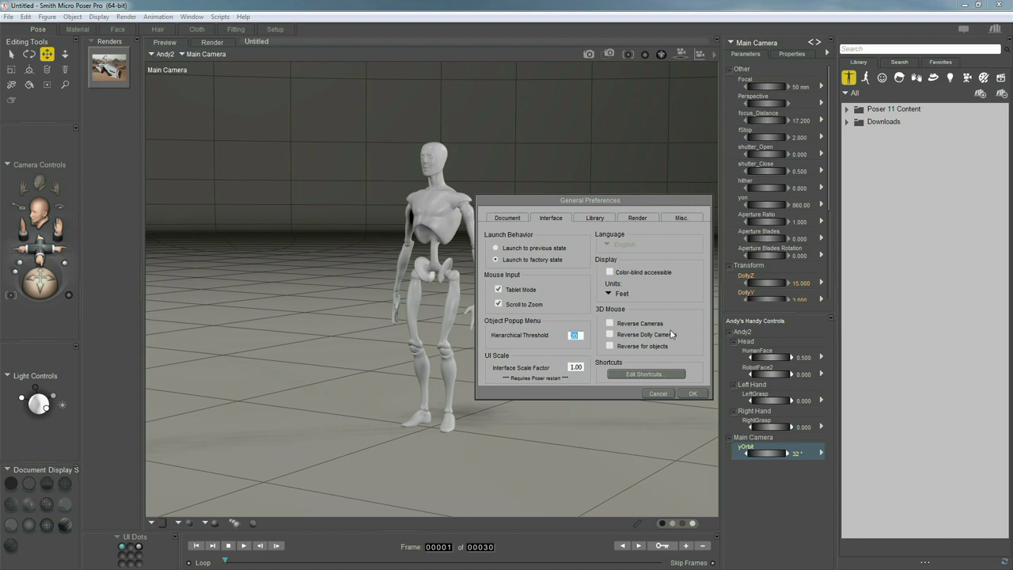
Step: Accept the preferences, then pick desert.jpg on the Desktop and cancel the background import
{"action": "left_click", "coordinate": [692, 393]}
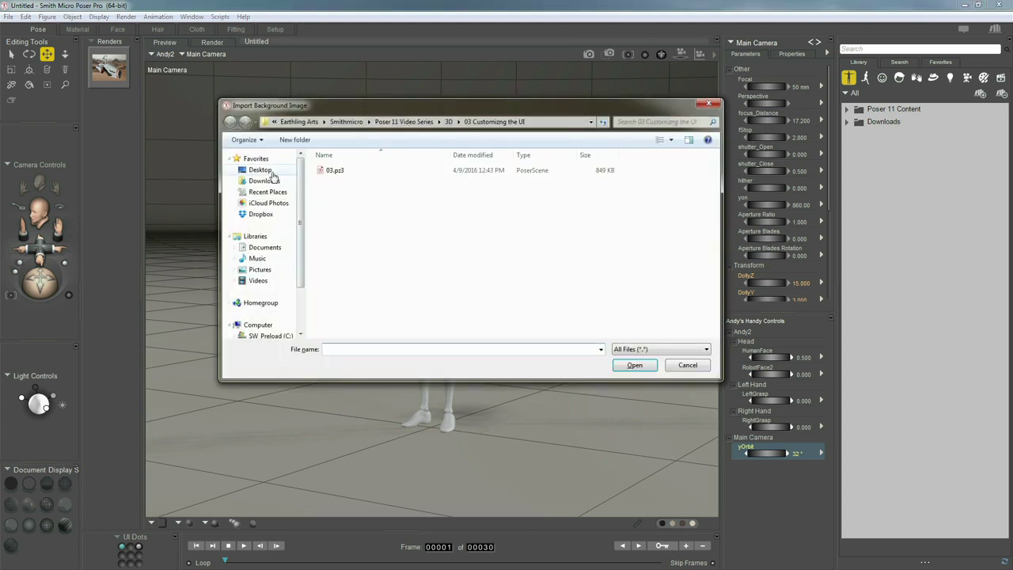
{"action": "left_click", "coordinate": [262, 170]}
{"action": "left_click", "coordinate": [362, 253]}
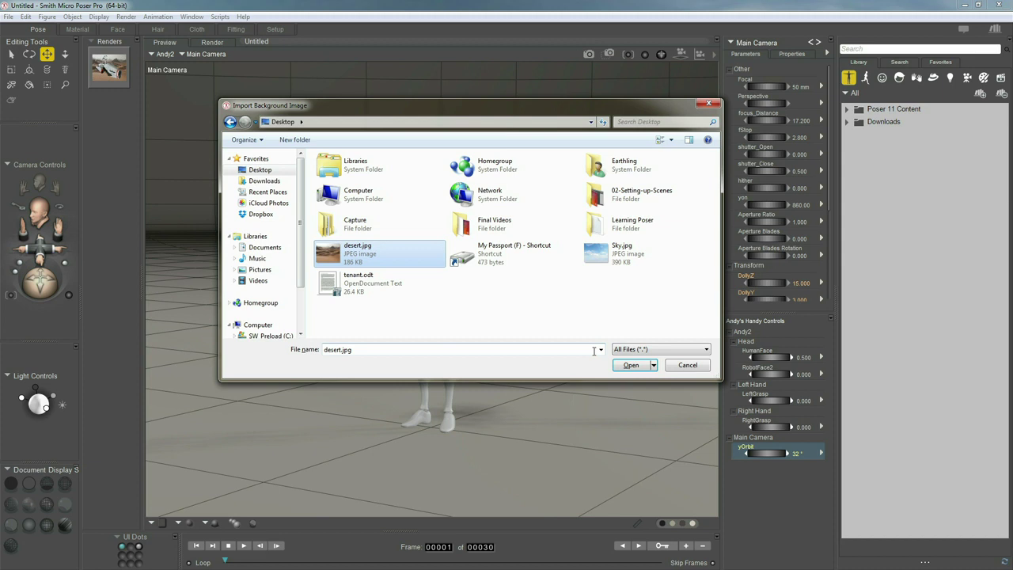
{"action": "left_click", "coordinate": [682, 365]}
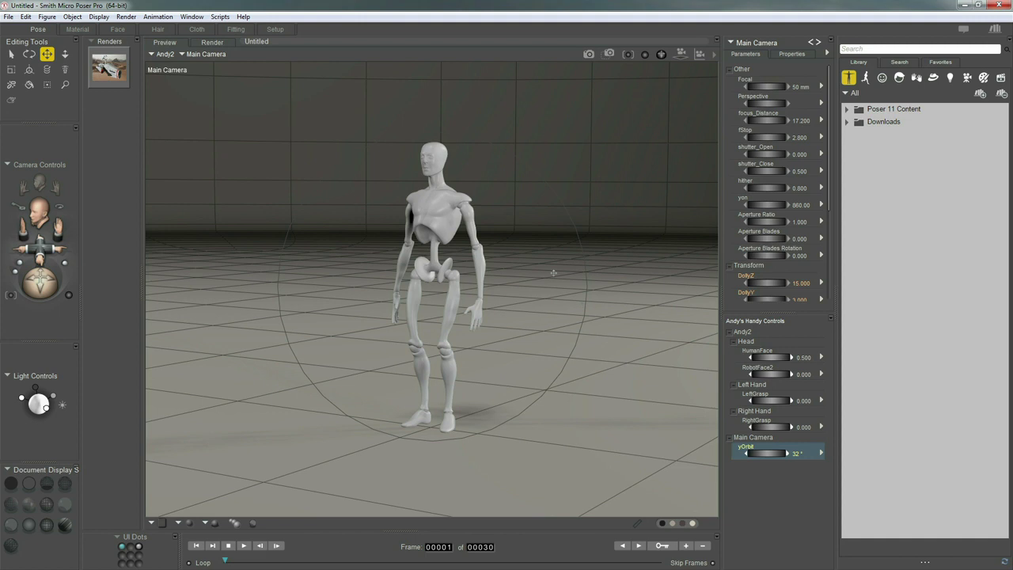
{"action": "left_click", "coordinate": [243, 16]}
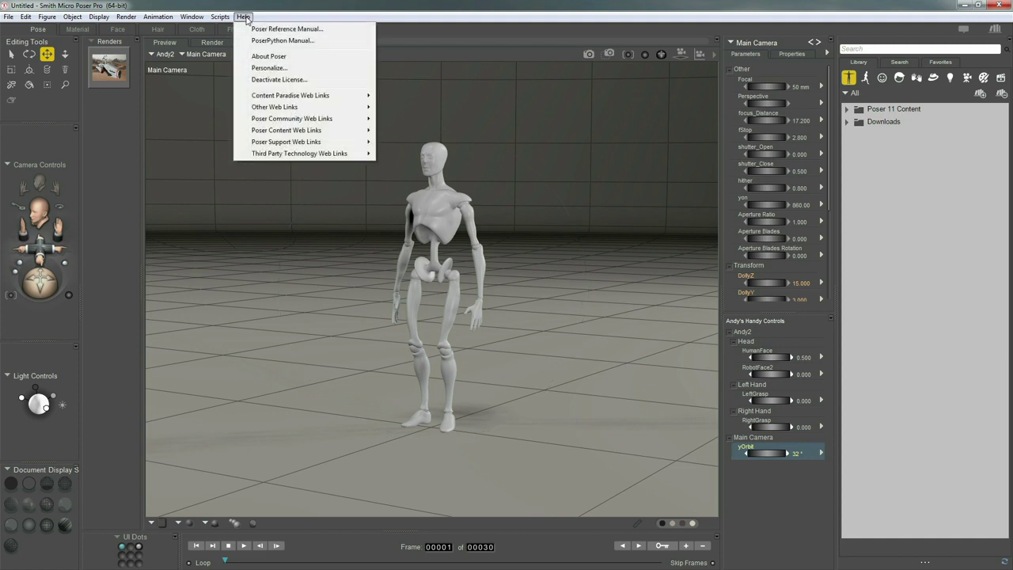
{"action": "left_click", "coordinate": [306, 19]}
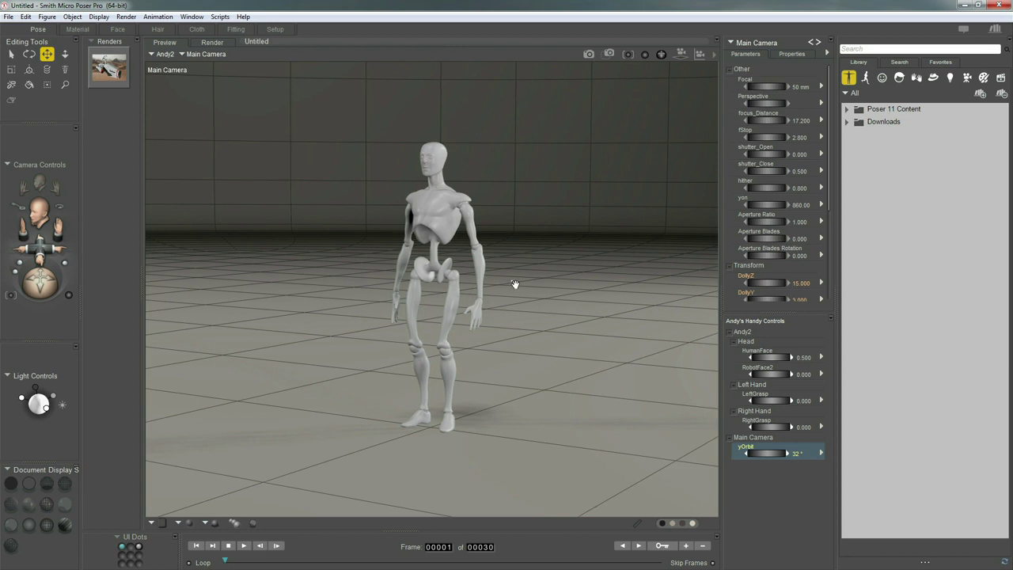
Step: Orbit and dolly the Main Camera, reset it, then view through the Face Camera close-up
{"action": "left_click_drag", "start_coordinate": [515, 282], "coordinate": [511, 307]}
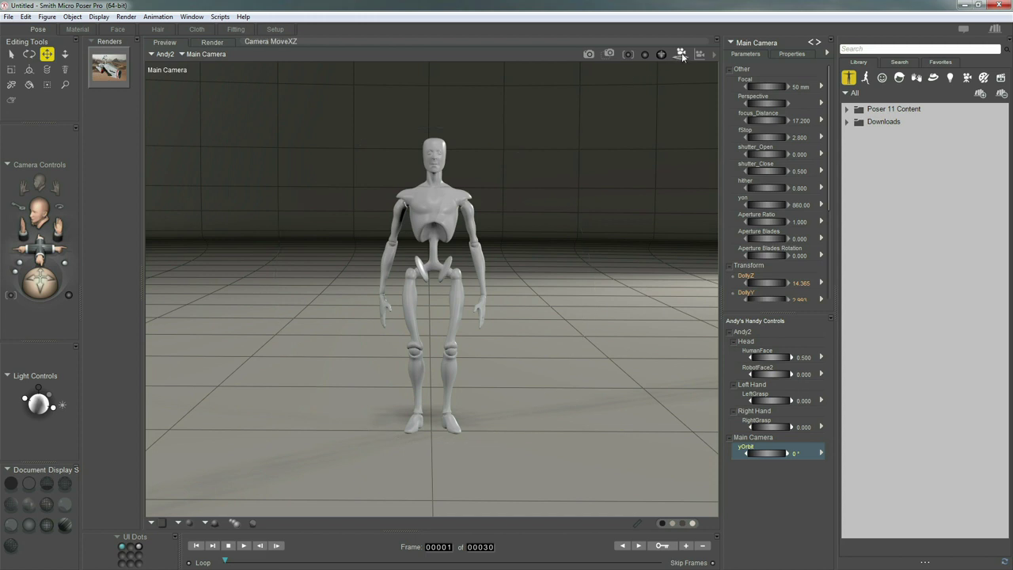
{"action": "left_click_drag", "start_coordinate": [680, 56], "coordinate": [624, 169]}
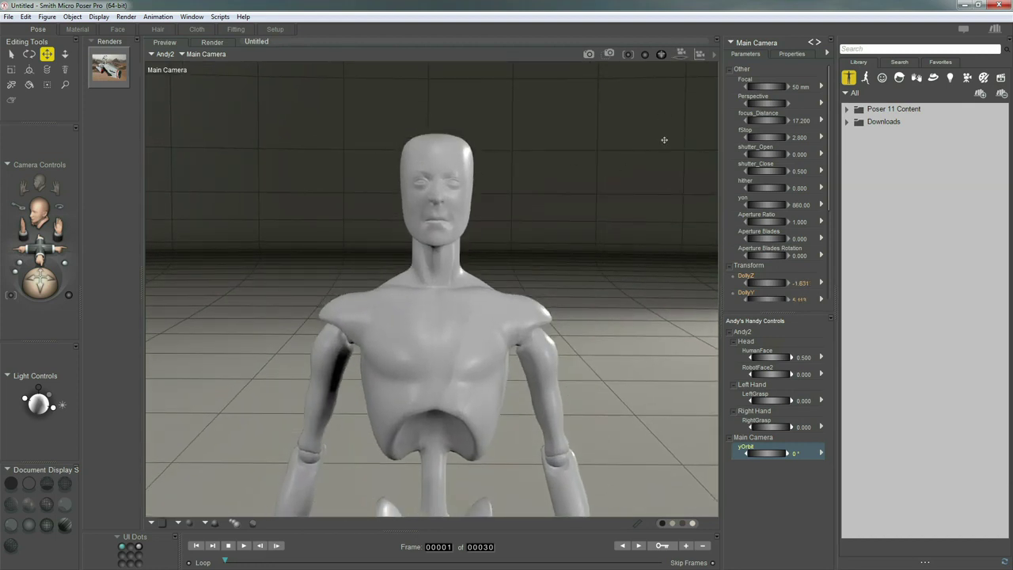
{"action": "key", "text": "ctrl+shift+c"}
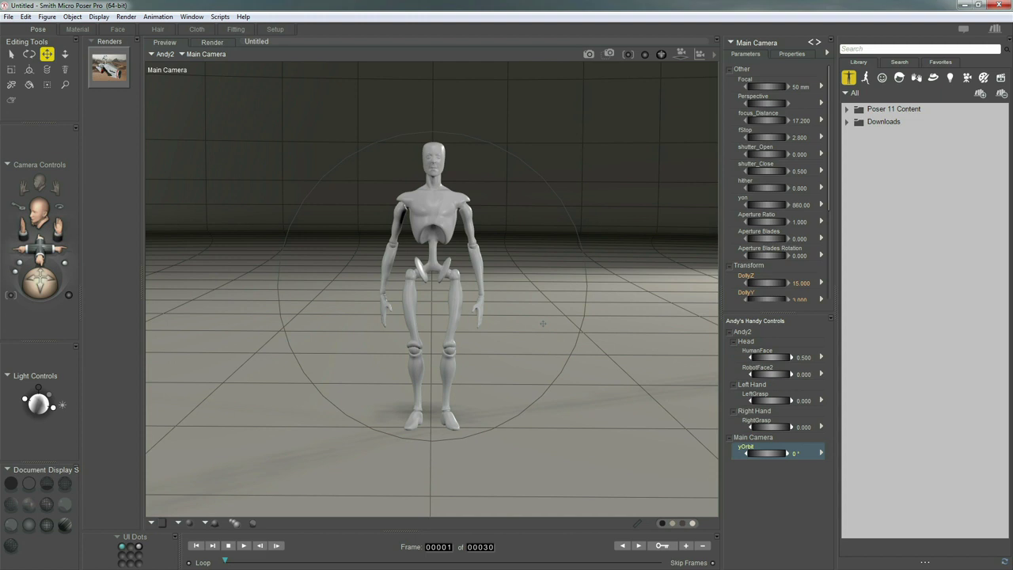
{"action": "key", "text": "ctrl+equal"}
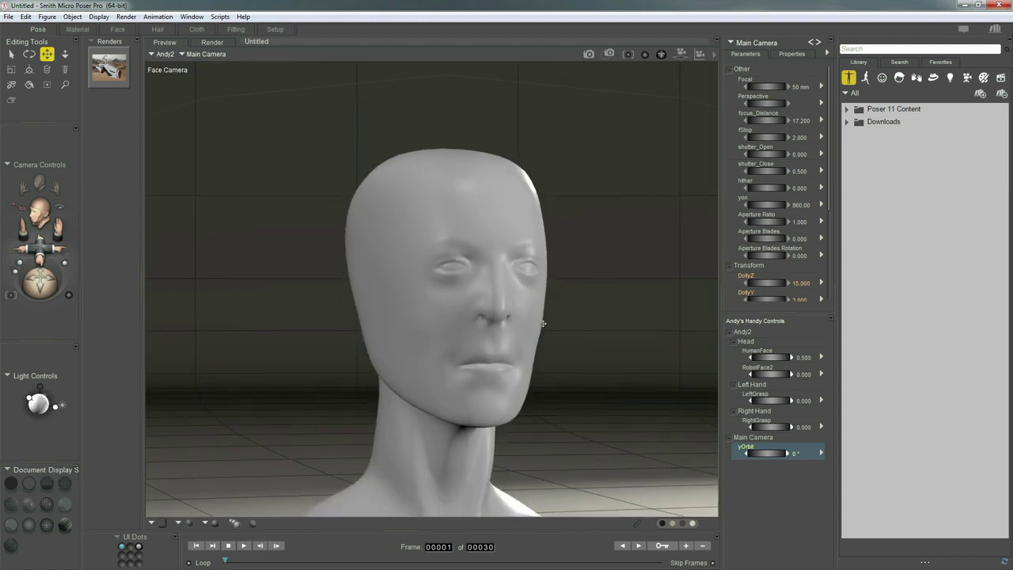
Step: Use the View Magnifier on the Main Camera to frame Andy2's head and upper torso
{"action": "key", "text": "ctrl+m"}
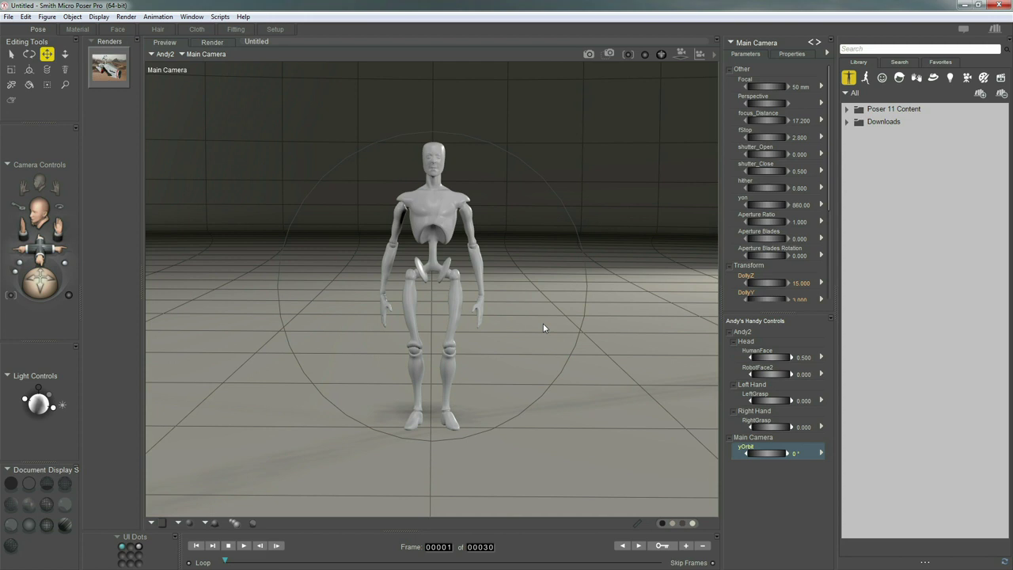
{"action": "left_click", "coordinate": [65, 85]}
{"action": "left_click_drag", "start_coordinate": [365, 127], "coordinate": [467, 242]}
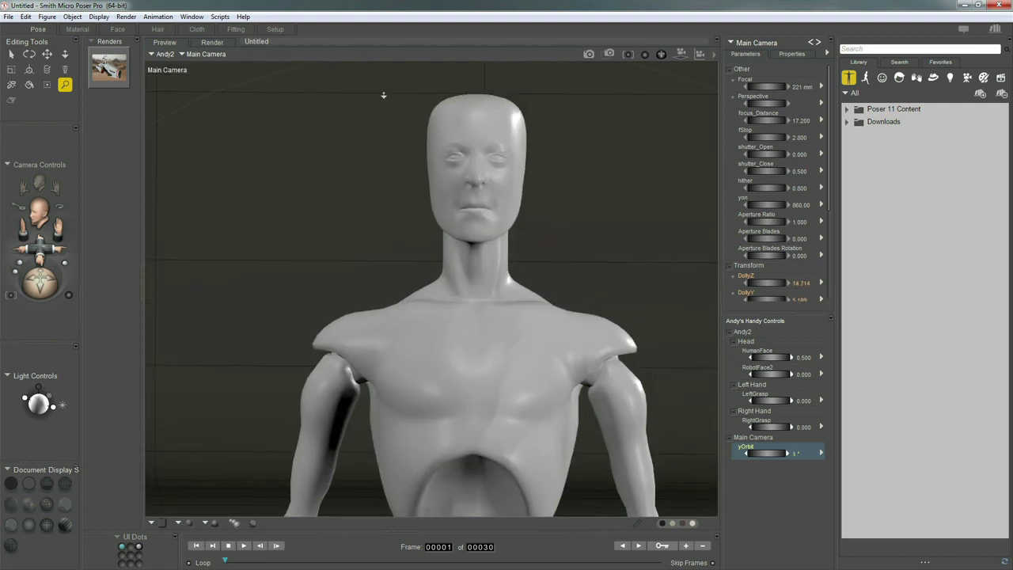
{"action": "left_click_drag", "start_coordinate": [385, 95], "coordinate": [456, 150]}
{"action": "left_click_drag", "start_coordinate": [515, 206], "coordinate": [566, 267]}
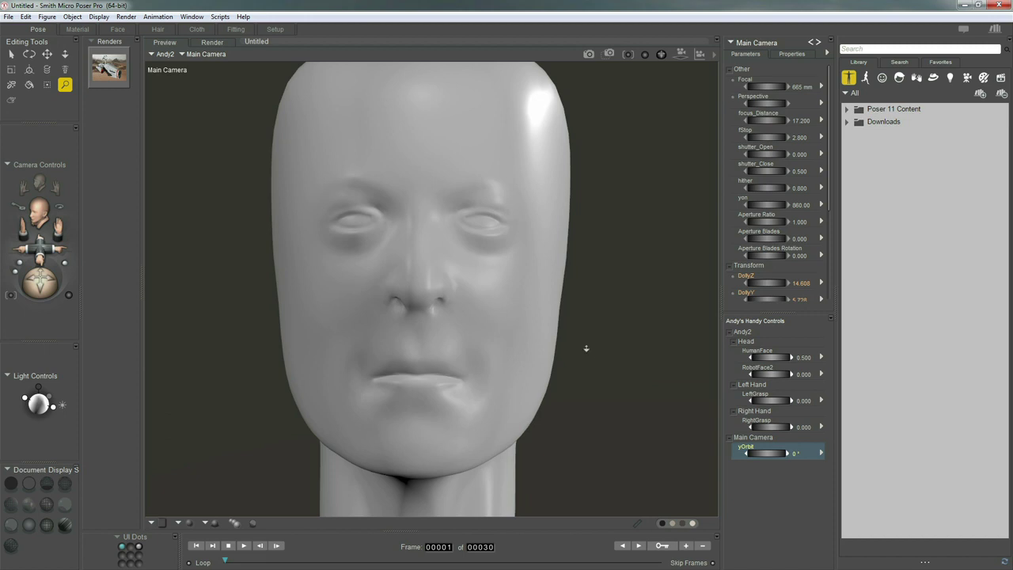
{"action": "key", "text": "ctrl+shift+c"}
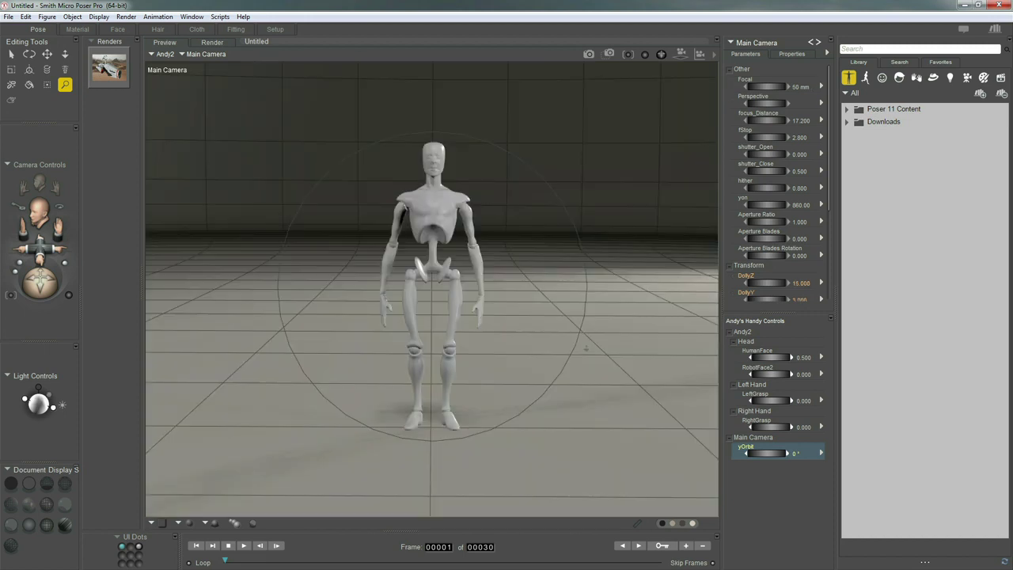
{"action": "scroll", "coordinate": [585, 348], "scroll_direction": "up", "scroll_amount": 5}
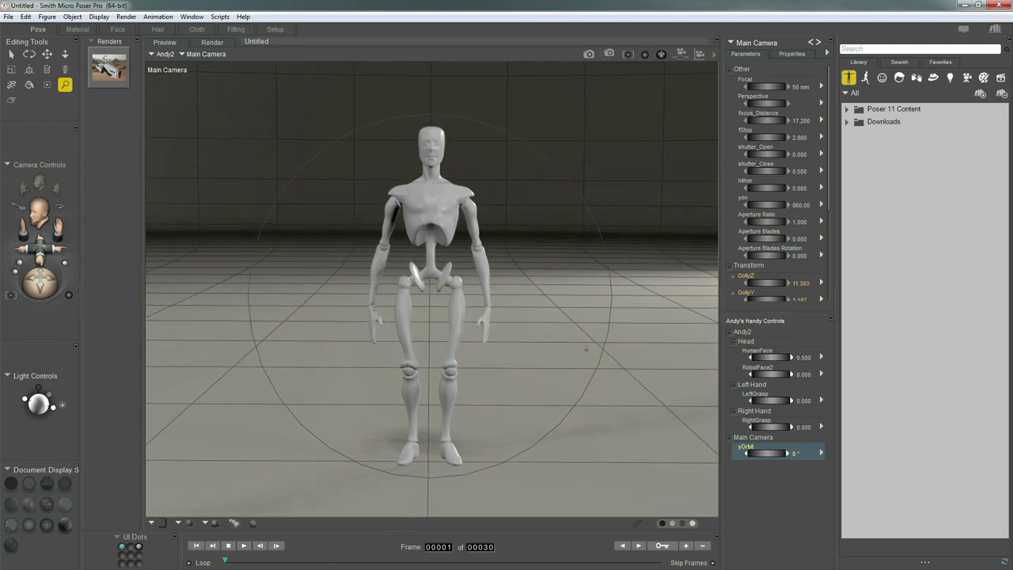
{"action": "left_click_drag", "start_coordinate": [339, 104], "coordinate": [528, 251]}
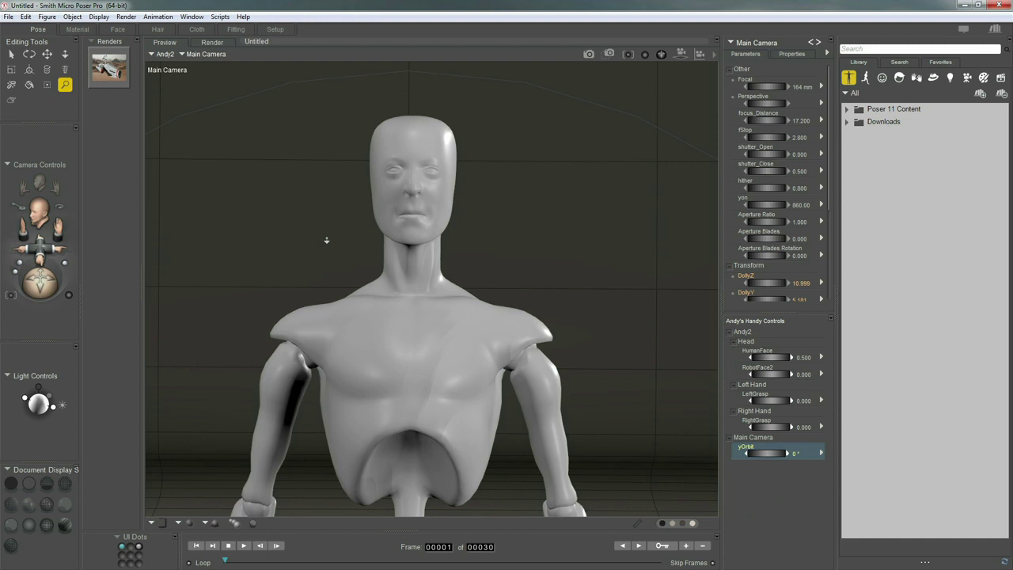
Step: Rotate Andy2's head to Bend -5° and tilt the neck 1° side-to-side
{"action": "key", "text": "r"}
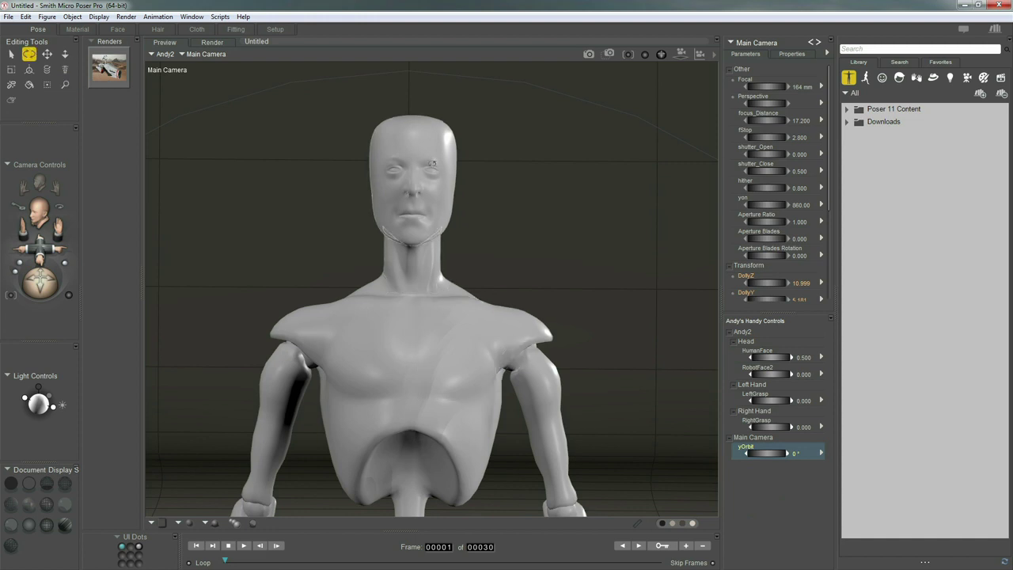
{"action": "left_click", "coordinate": [434, 185]}
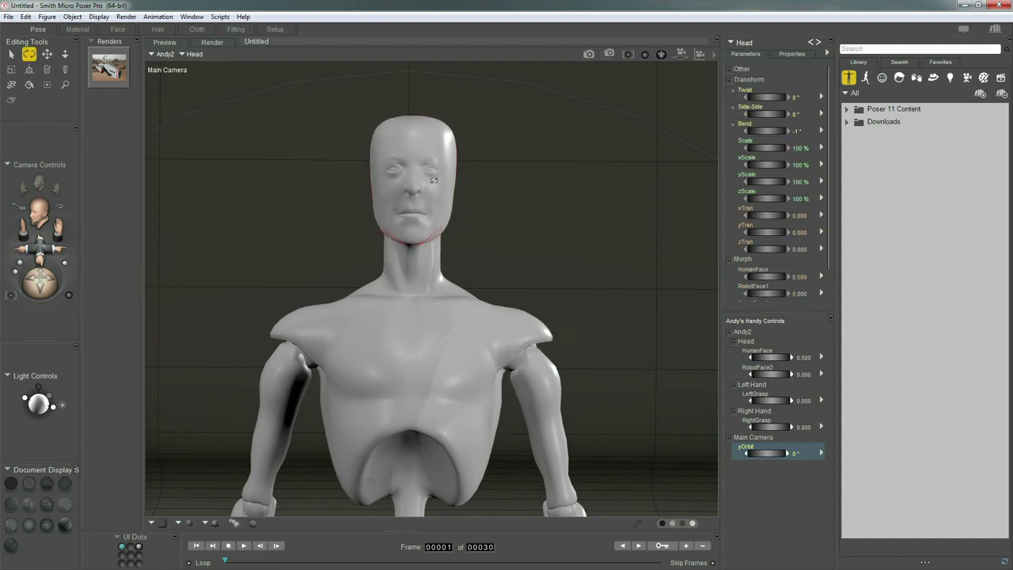
{"action": "left_click", "coordinate": [418, 239]}
{"action": "mouse_move", "coordinate": [420, 197]}
{"action": "left_mouse_down"}
{"action": "mouse_move", "coordinate": [428, 185]}
{"action": "mouse_move", "coordinate": [424, 248]}
{"action": "mouse_move", "coordinate": [429, 190]}
{"action": "left_mouse_up"}
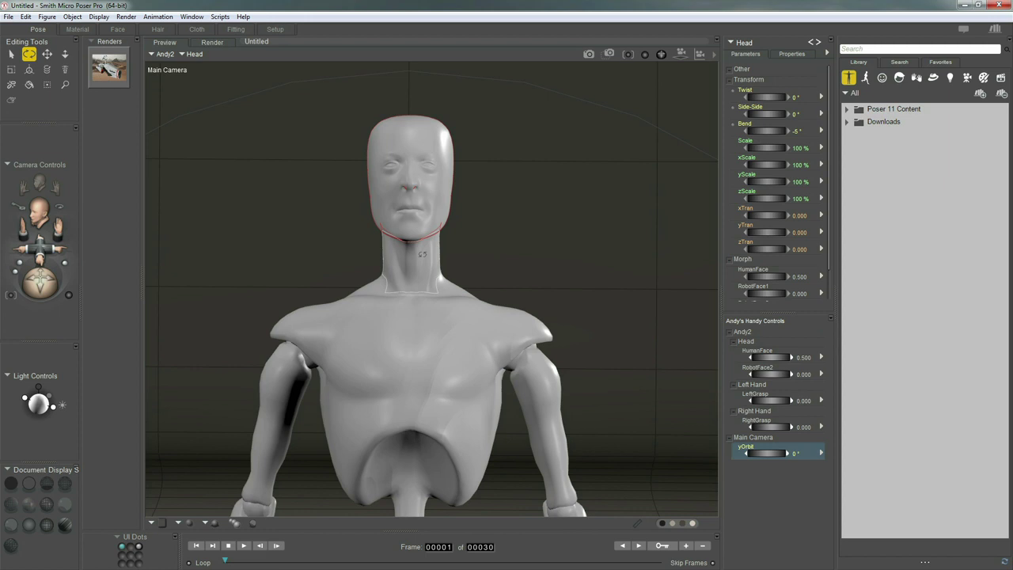
{"action": "mouse_move", "coordinate": [421, 254]}
{"action": "left_mouse_down"}
{"action": "mouse_move", "coordinate": [427, 246]}
{"action": "mouse_move", "coordinate": [418, 255]}
{"action": "left_mouse_up"}
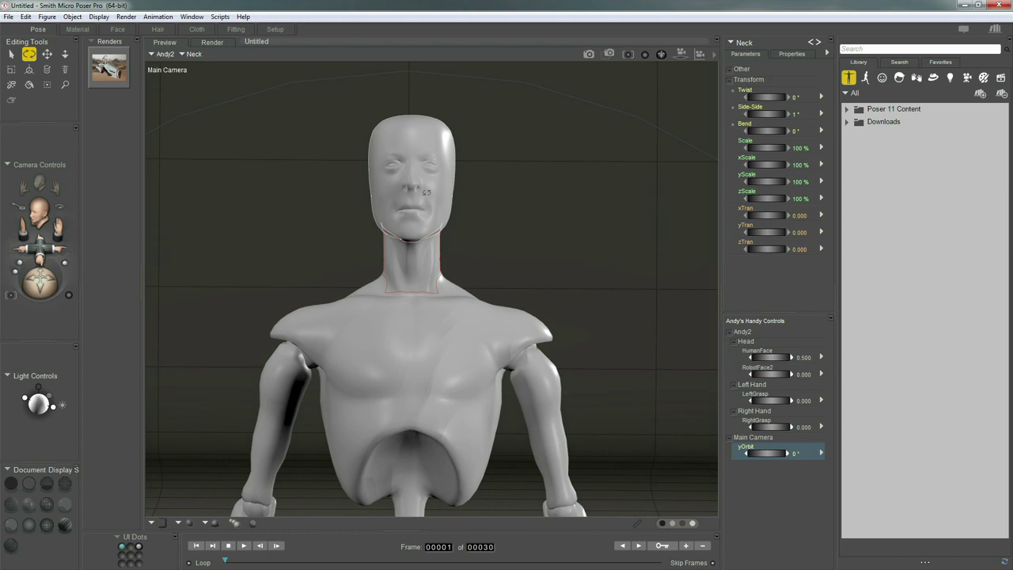
Step: Select the head and neck with the Select tool to check their rotation values
{"action": "left_click", "coordinate": [424, 198]}
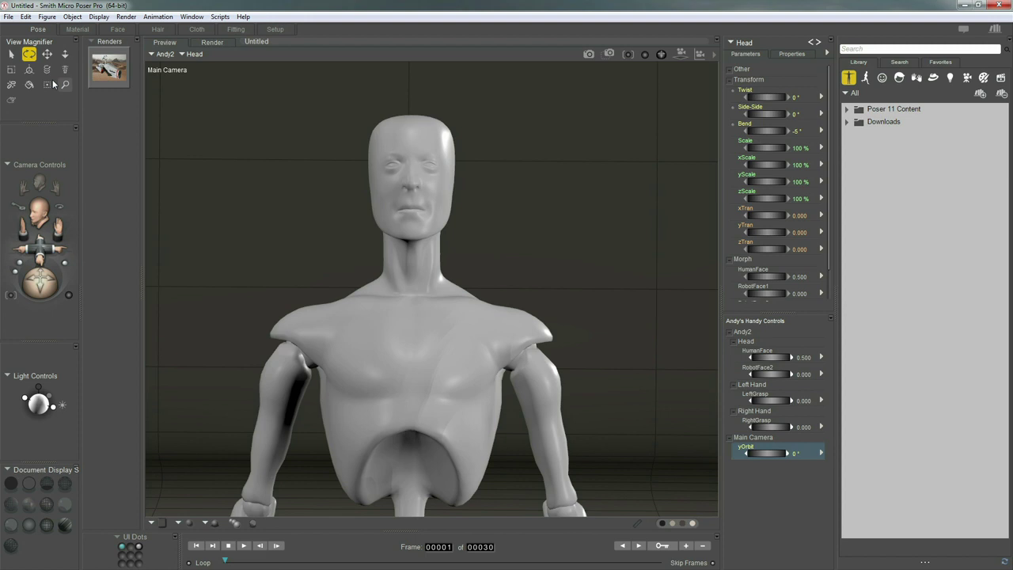
{"action": "left_click", "coordinate": [12, 54]}
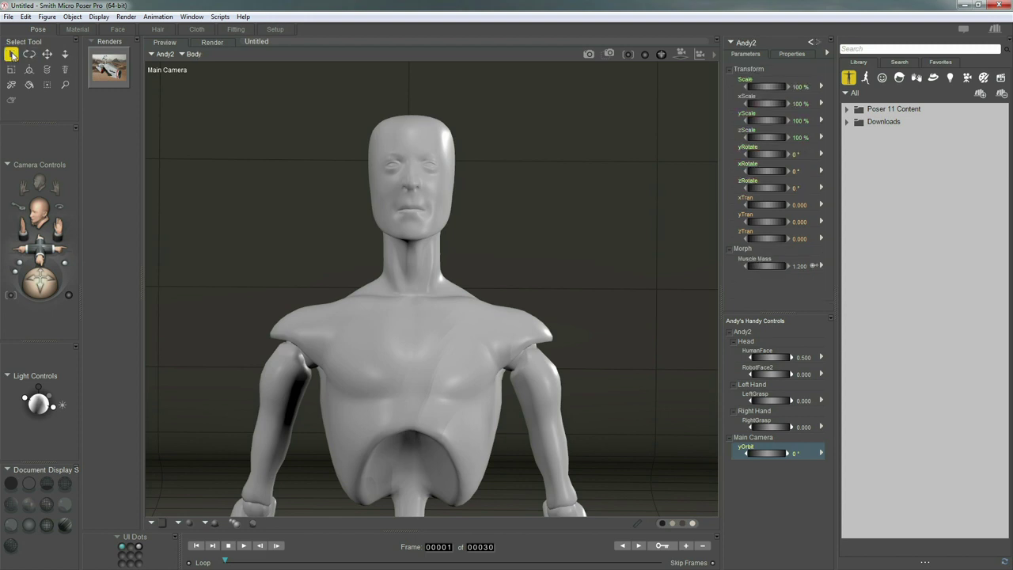
{"action": "left_click", "coordinate": [424, 199]}
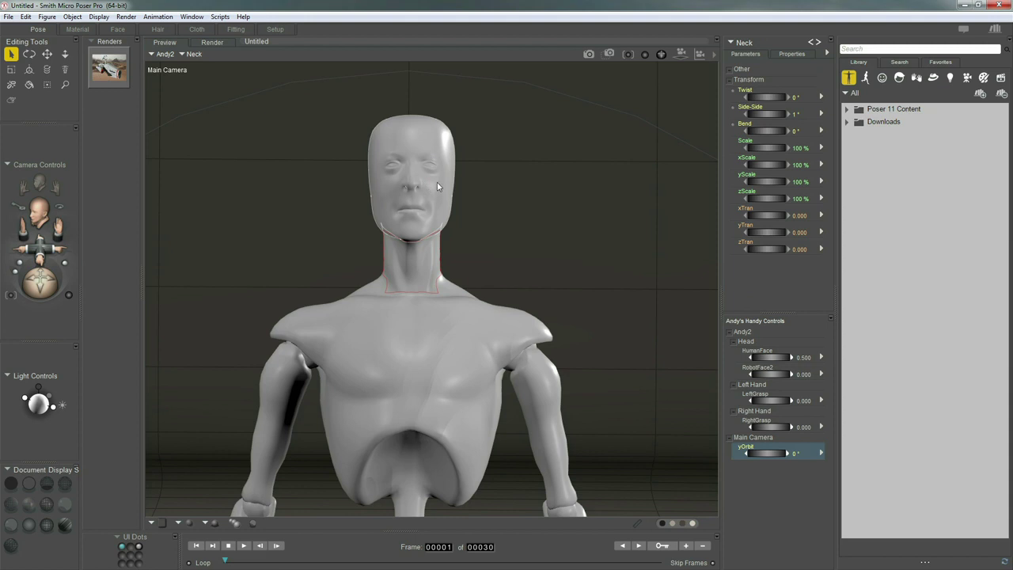
{"action": "left_click", "coordinate": [417, 253]}
Step: Drag the upper body with the Translate tool and select the left shoulder
{"action": "key", "text": "t"}
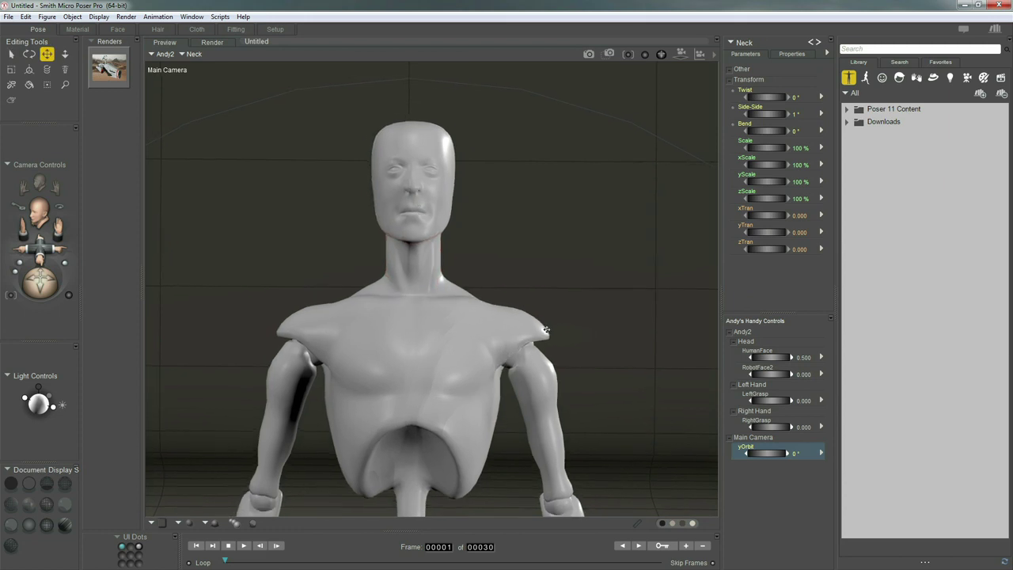
{"action": "scroll", "coordinate": [546, 329], "scroll_direction": "down", "scroll_amount": 3}
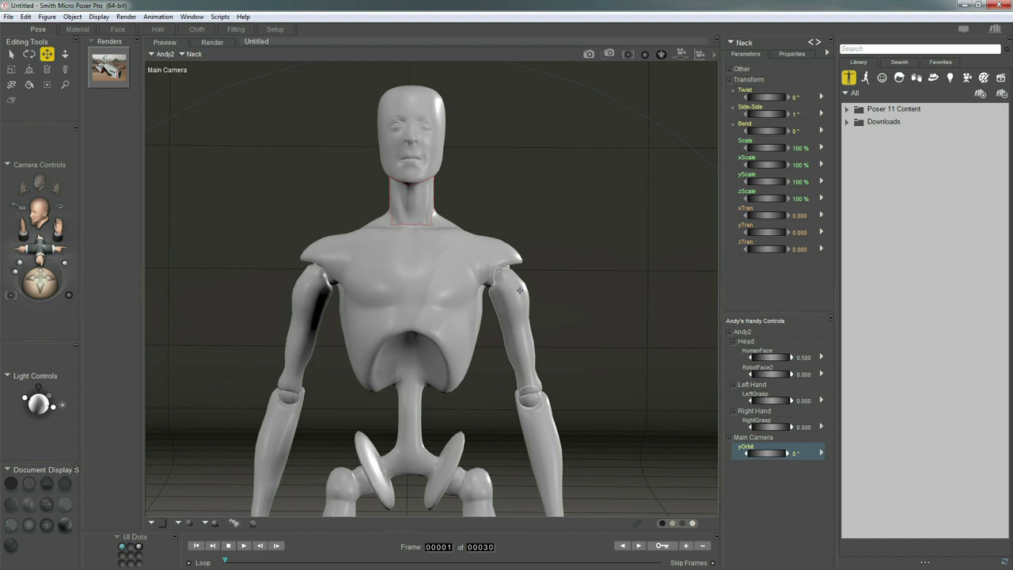
{"action": "left_click_drag", "start_coordinate": [520, 311], "coordinate": [519, 263]}
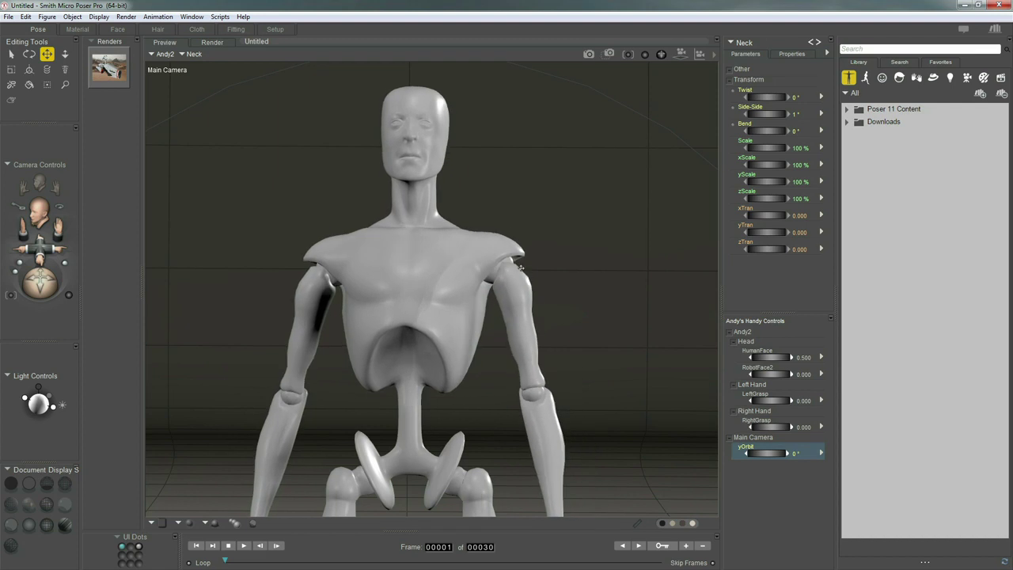
{"action": "left_click", "coordinate": [518, 263]}
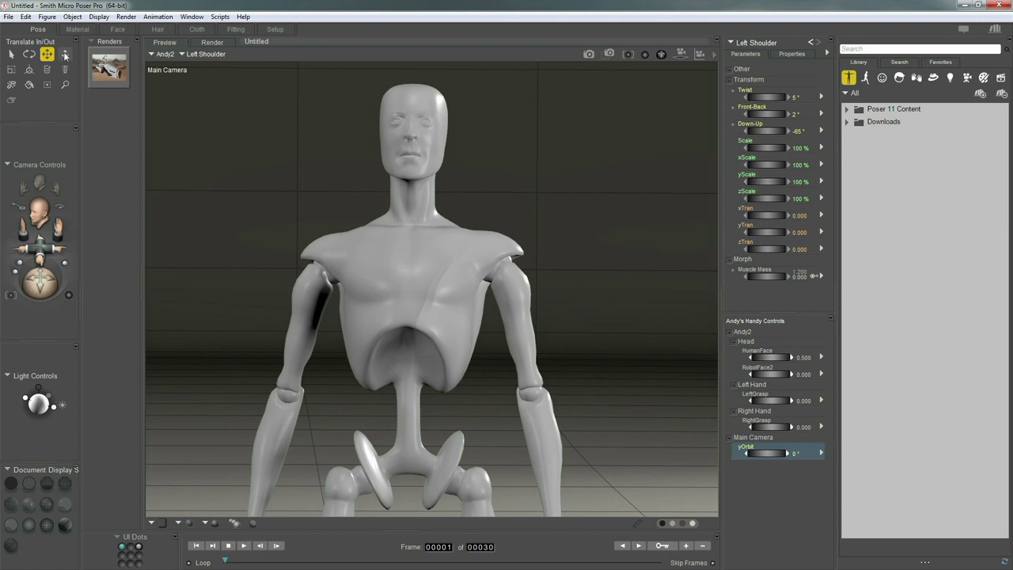
Step: Push the figure back, orbit, and pose the left arm across the body (Front-Back -36°, Down-Up -34°)
{"action": "left_click", "coordinate": [65, 54]}
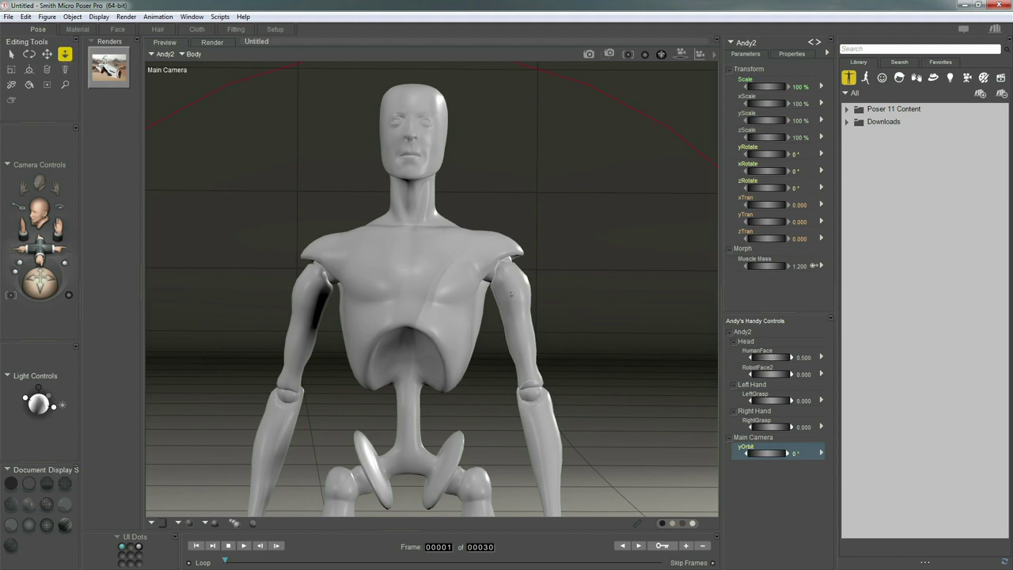
{"action": "mouse_move", "coordinate": [511, 293]}
{"action": "left_mouse_down"}
{"action": "mouse_move", "coordinate": [482, 282]}
{"action": "mouse_move", "coordinate": [485, 304]}
{"action": "mouse_move", "coordinate": [493, 249]}
{"action": "mouse_move", "coordinate": [501, 311]}
{"action": "mouse_move", "coordinate": [496, 297]}
{"action": "left_mouse_up"}
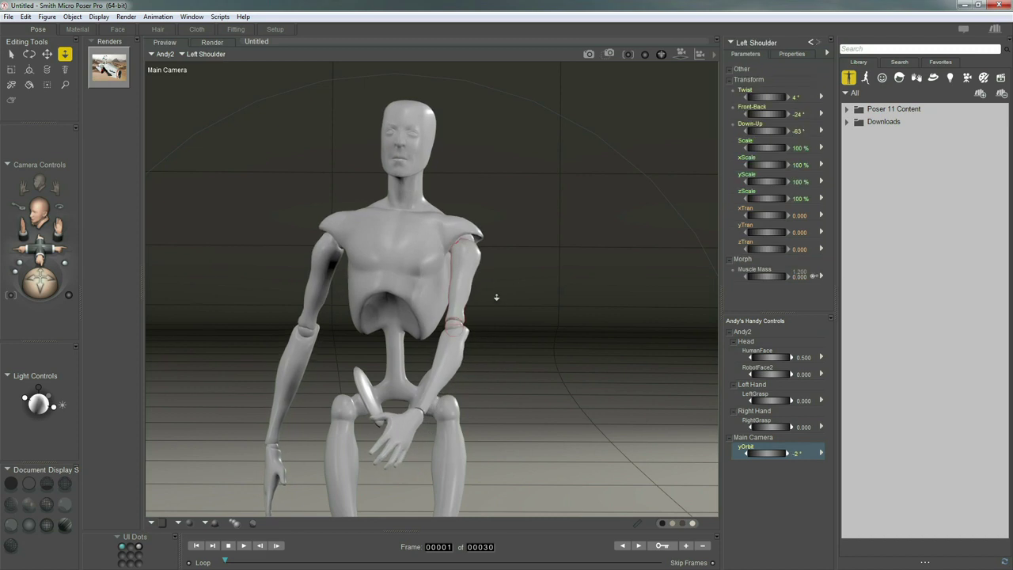
{"action": "key", "text": "ctrl+l"}
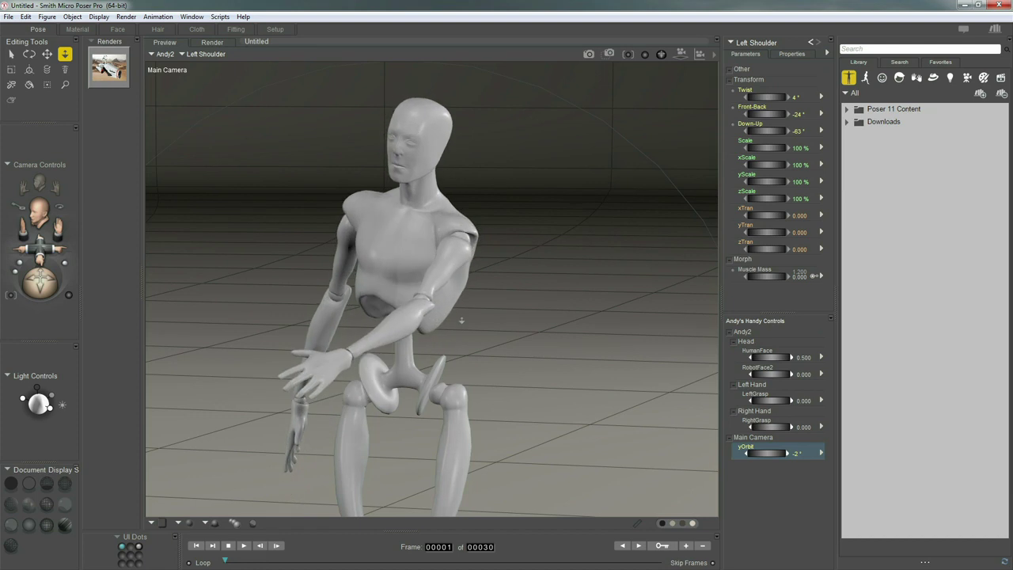
{"action": "left_click_drag", "start_coordinate": [461, 320], "coordinate": [461, 310]}
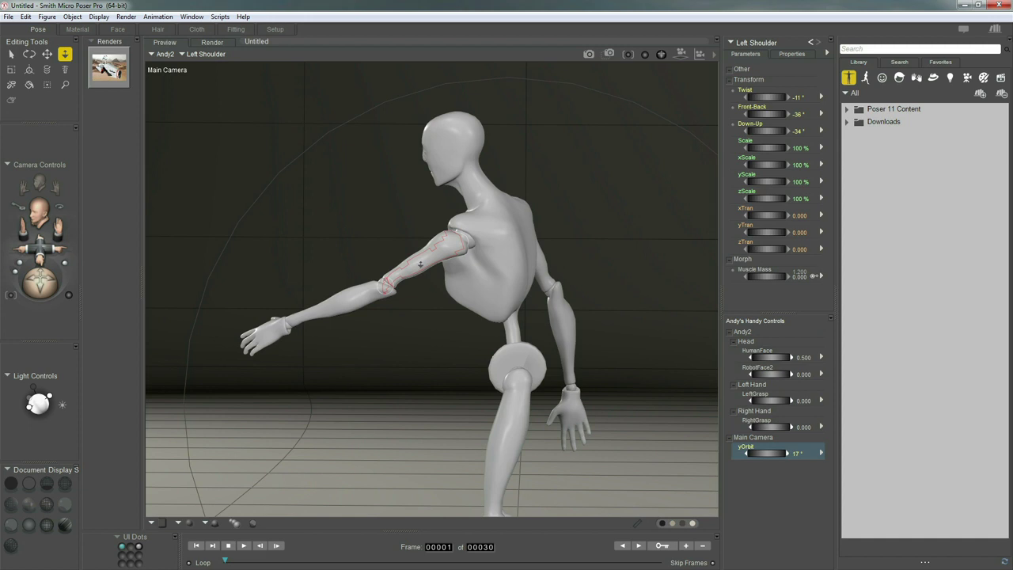
Step: Swing the left arm out, orbit the camera, then undo back to the default front-facing stance
{"action": "left_click_drag", "start_coordinate": [418, 265], "coordinate": [416, 302]}
{"action": "key", "text": "ctrl+shift+l"}
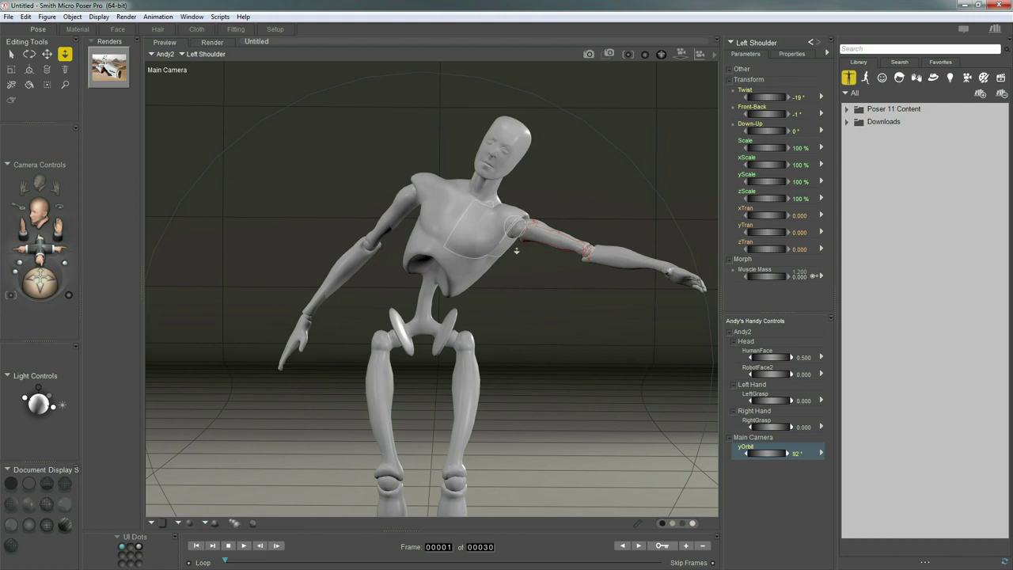
{"action": "key", "text": "ctrl+z"}
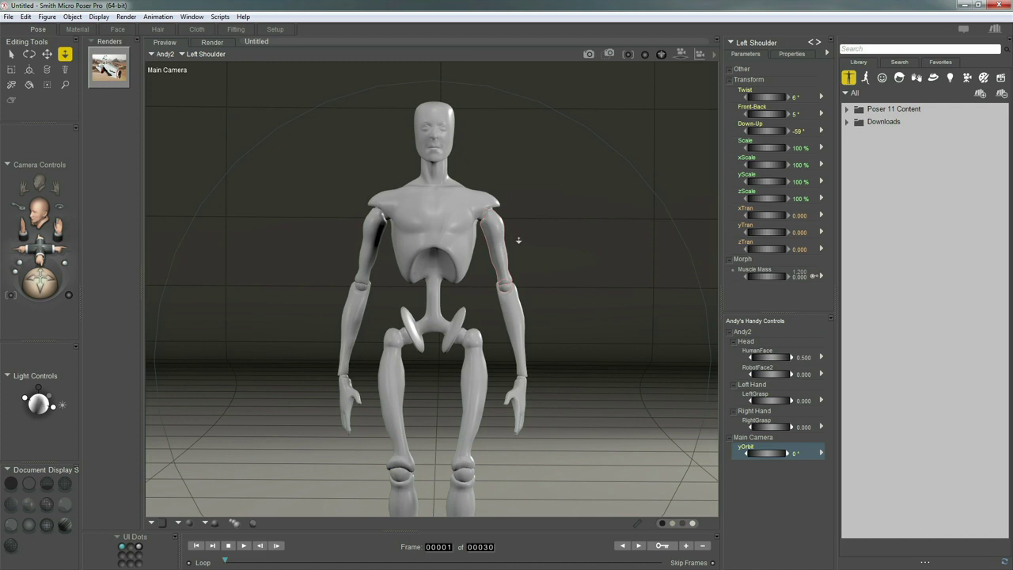
Step: Scale Andy2's head into a wider block (xScale 151%, yScale 99%, zScale 139%)
{"action": "key", "text": "s"}
{"action": "scroll", "coordinate": [495, 232], "scroll_direction": "up", "scroll_amount": 2}
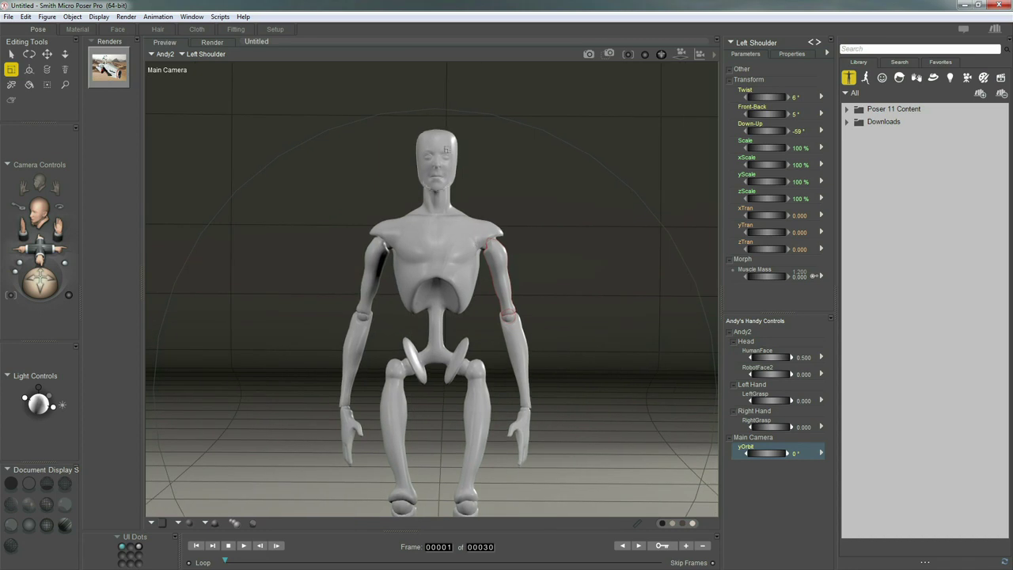
{"action": "mouse_move", "coordinate": [442, 150]}
{"action": "left_mouse_down"}
{"action": "mouse_move", "coordinate": [440, 184]}
{"action": "mouse_move", "coordinate": [443, 162]}
{"action": "mouse_move", "coordinate": [519, 158]}
{"action": "mouse_move", "coordinate": [449, 149]}
{"action": "left_mouse_up"}
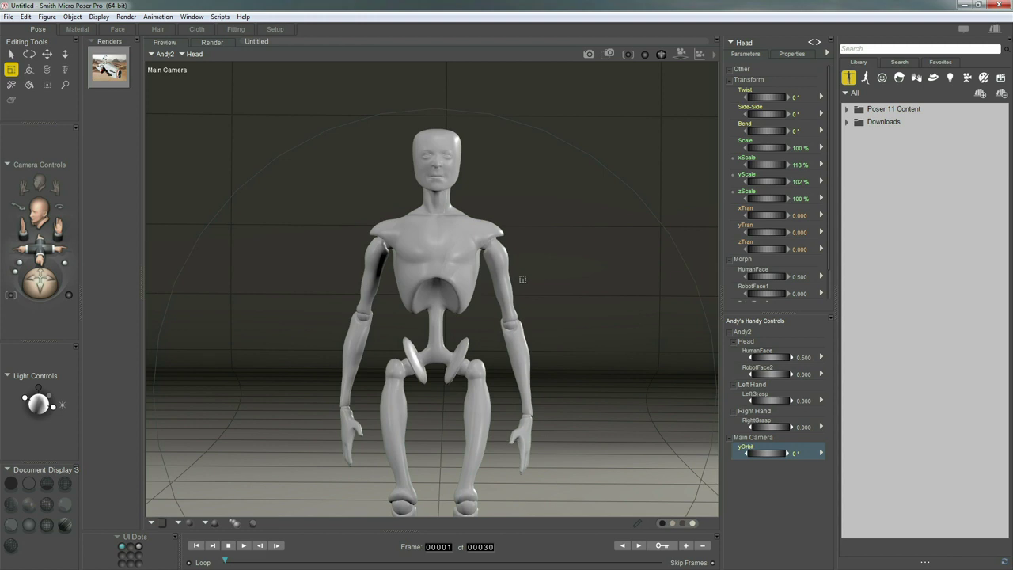
{"action": "left_click", "coordinate": [524, 263]}
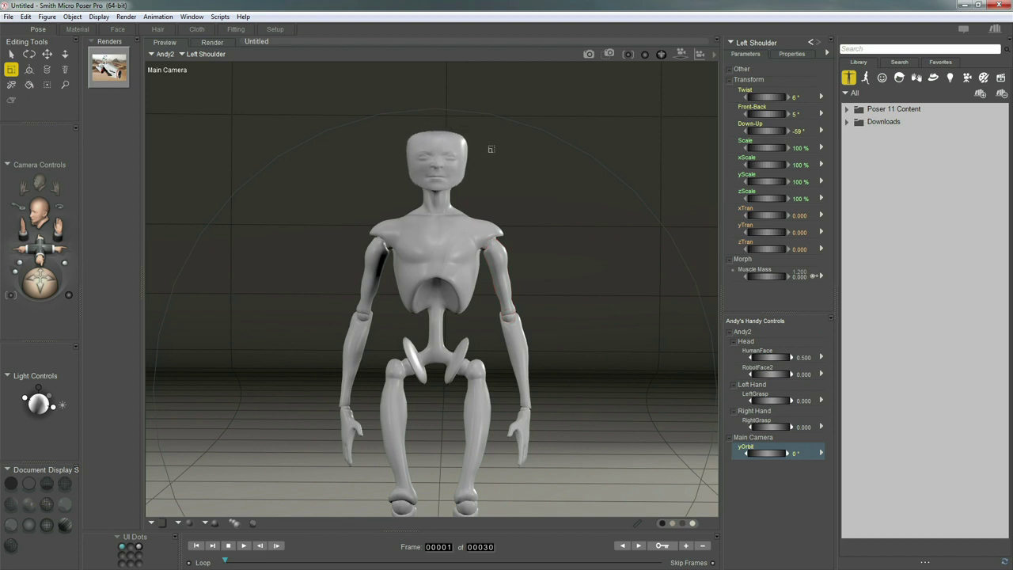
{"action": "left_click", "coordinate": [487, 150]}
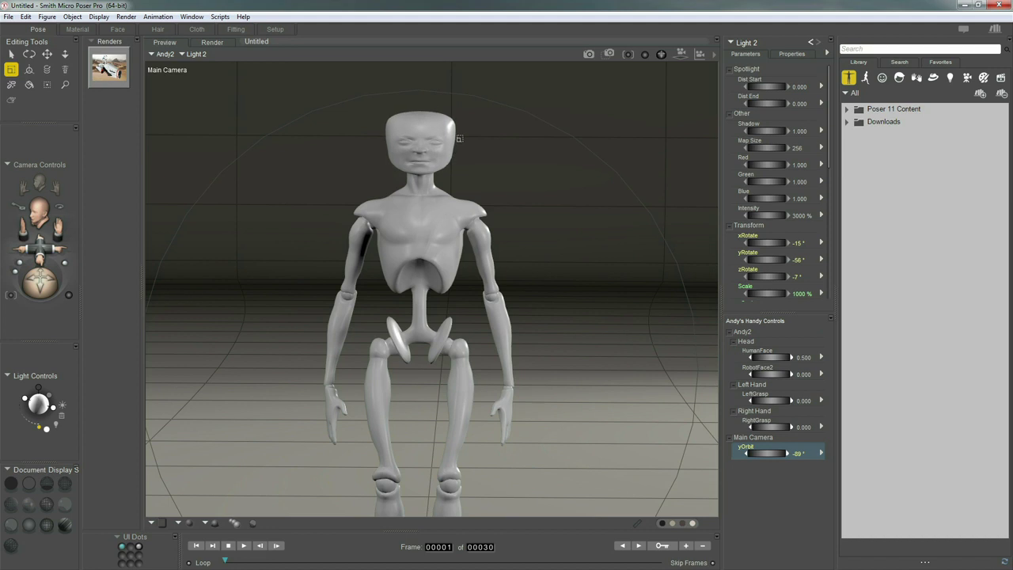
Step: Reselect the head, check its width and overall scale, and enlarge it
{"action": "left_click", "coordinate": [427, 148]}
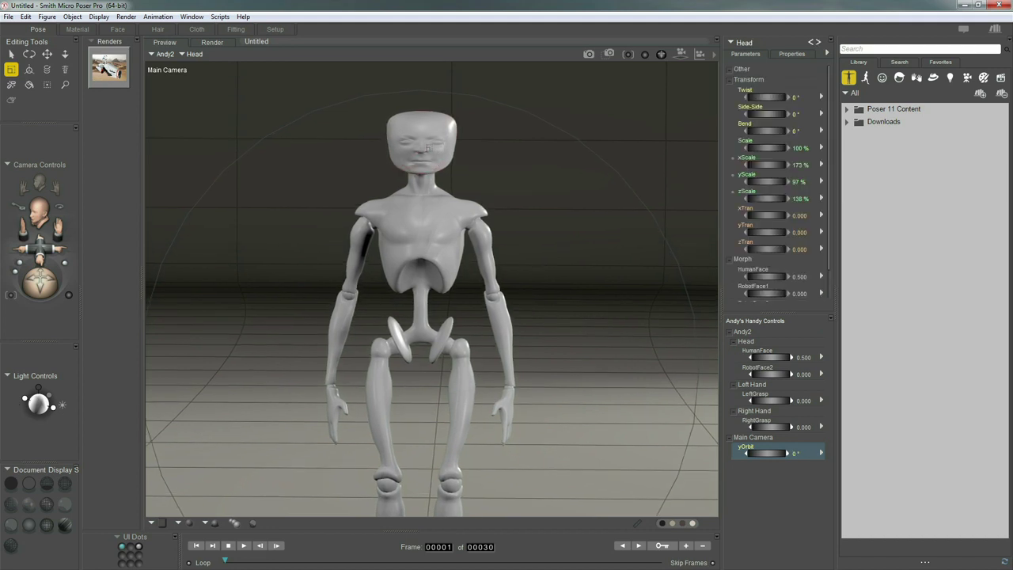
{"action": "left_click", "coordinate": [793, 164]}
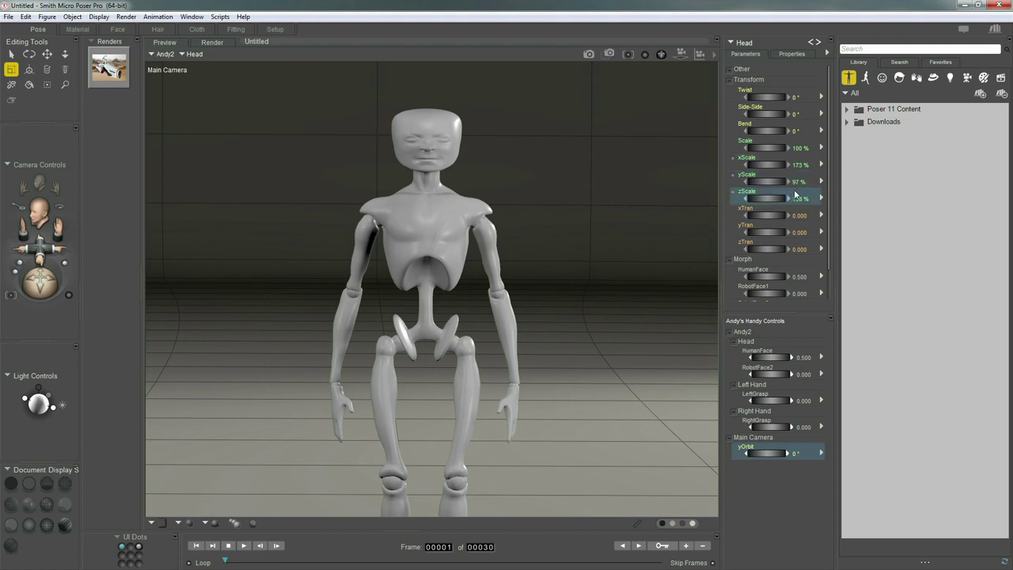
{"action": "left_click", "coordinate": [796, 145]}
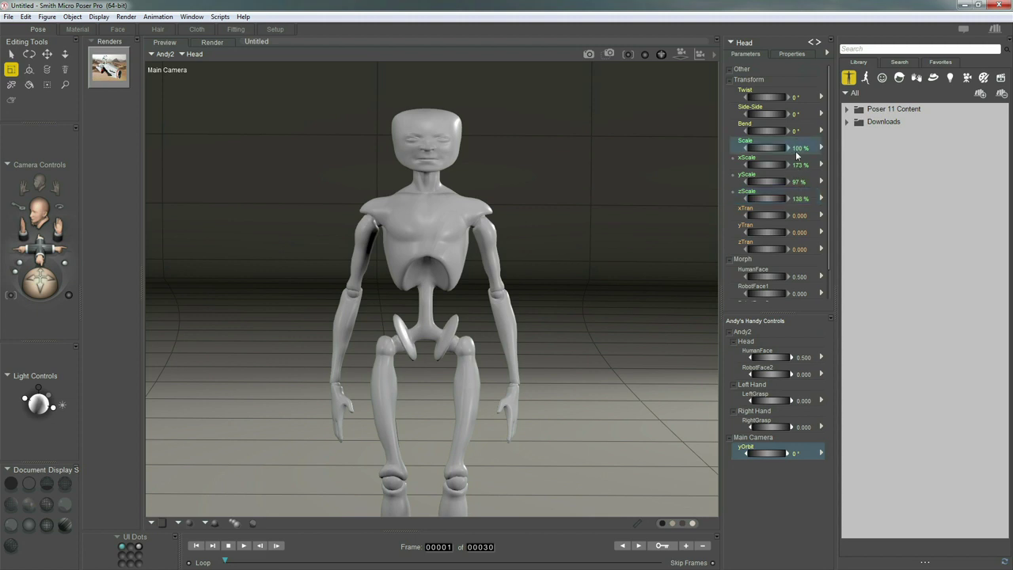
{"action": "left_click_drag", "start_coordinate": [775, 148], "coordinate": [805, 161]}
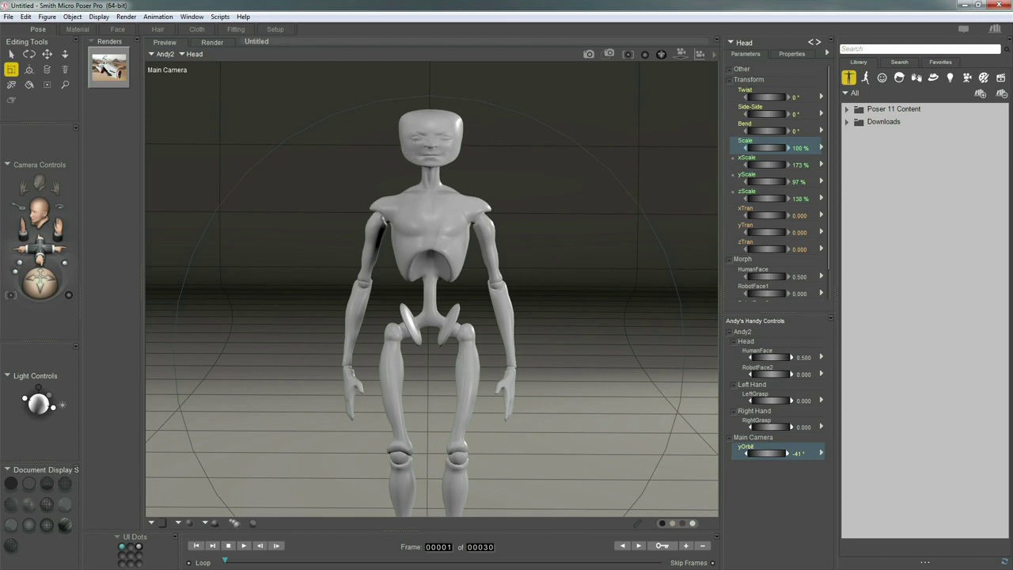
Step: Narrow and flatten the chest, and slim the hip while stretching it taller
{"action": "left_click", "coordinate": [429, 172]}
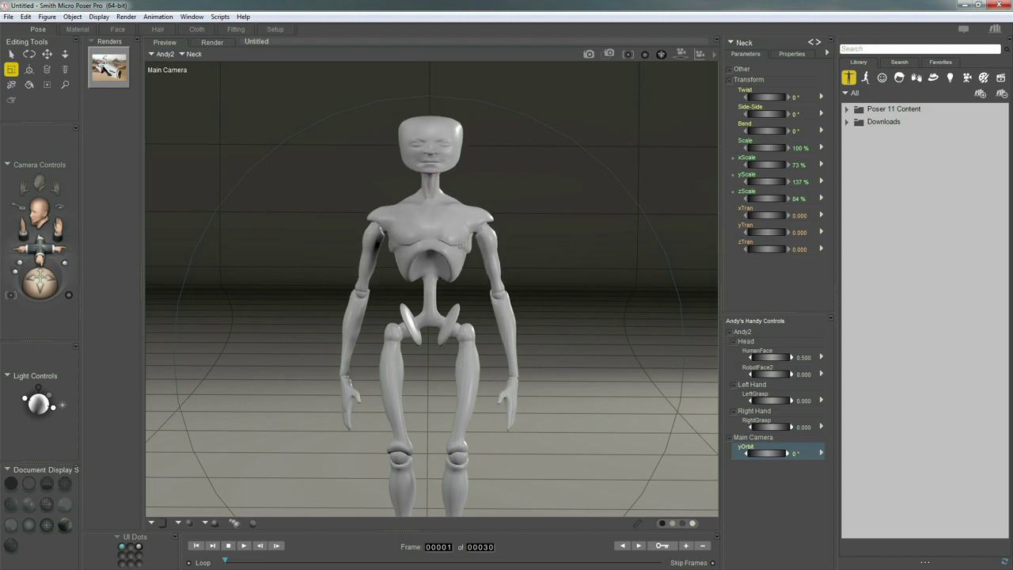
{"action": "left_click", "coordinate": [446, 254]}
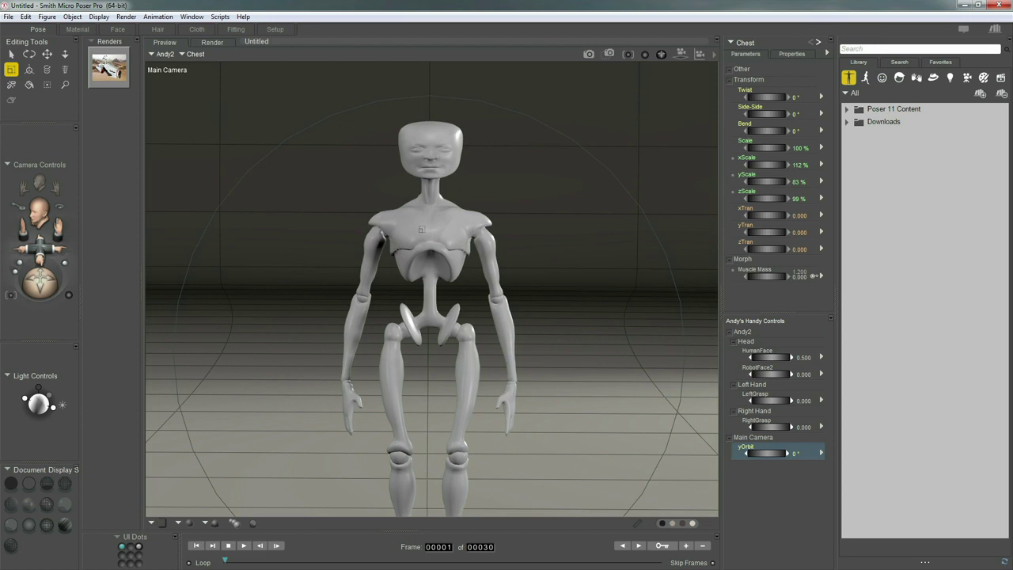
{"action": "left_click_drag", "start_coordinate": [428, 229], "coordinate": [406, 250]}
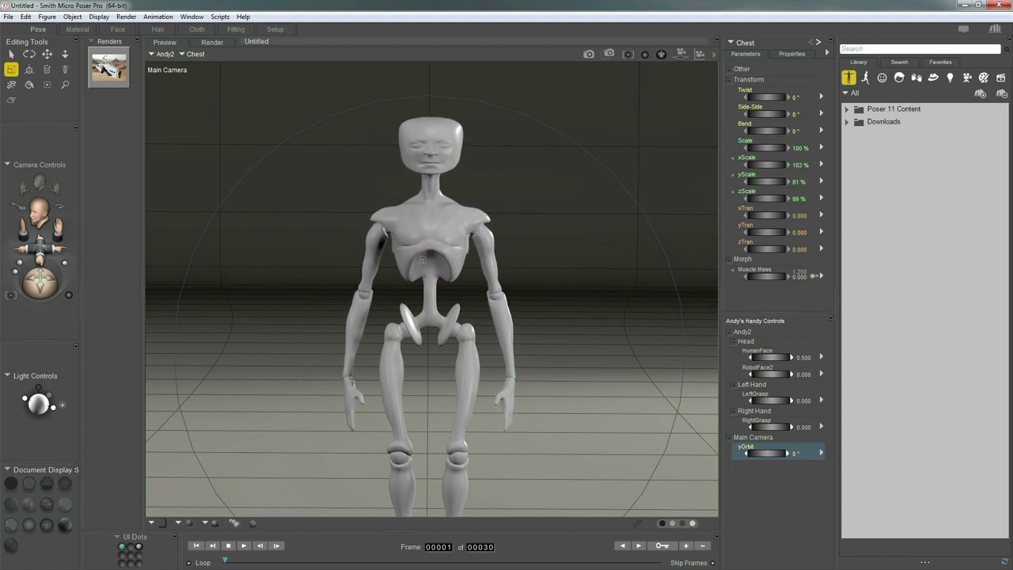
{"action": "left_click_drag", "start_coordinate": [431, 316], "coordinate": [466, 290]}
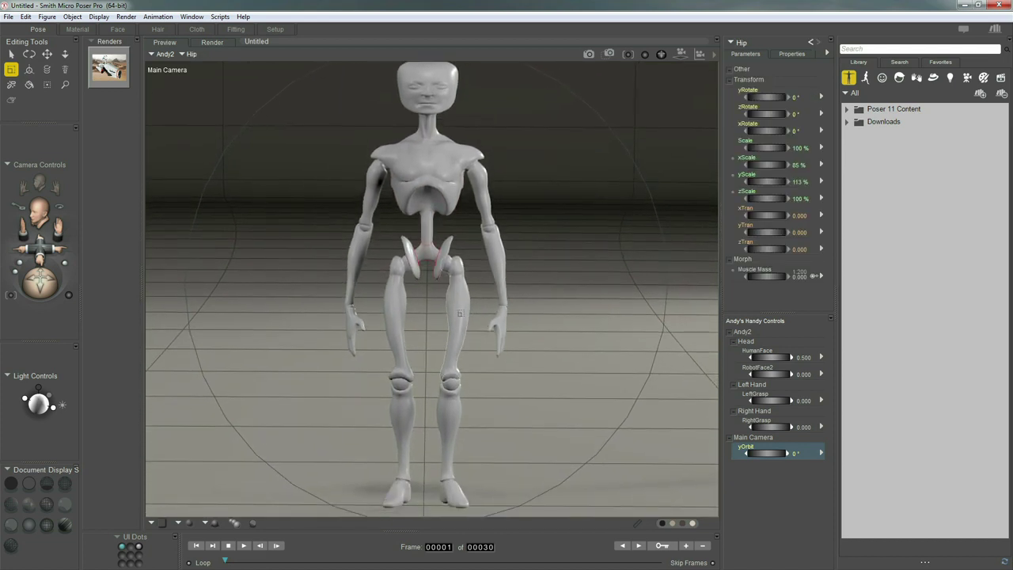
Step: Shorten the left thigh and shin to 72% yScale and stretch the left shoulder to 207% xScale
{"action": "left_click", "coordinate": [455, 287]}
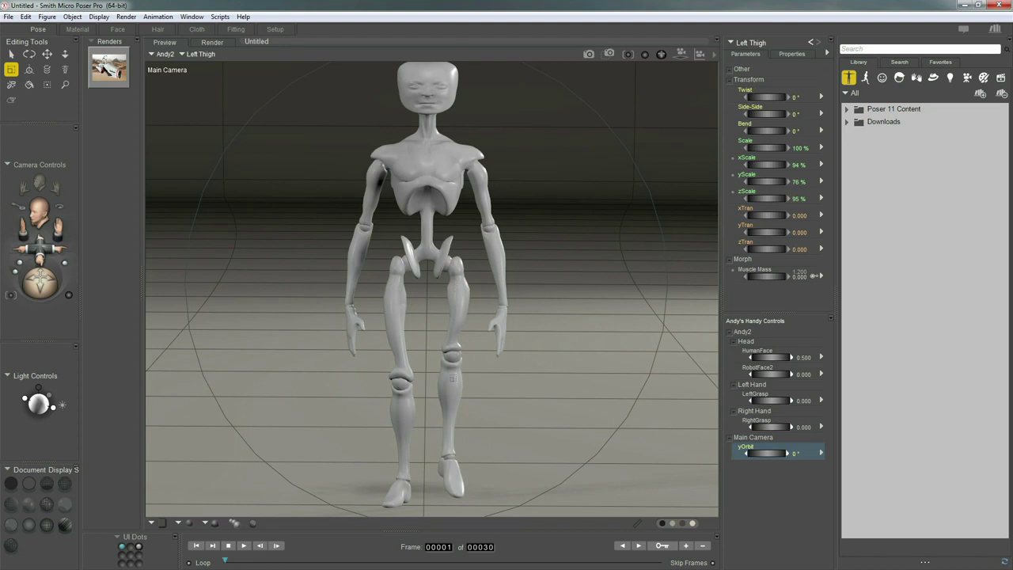
{"action": "left_click_drag", "start_coordinate": [452, 378], "coordinate": [452, 358]}
{"action": "left_click", "coordinate": [452, 412]}
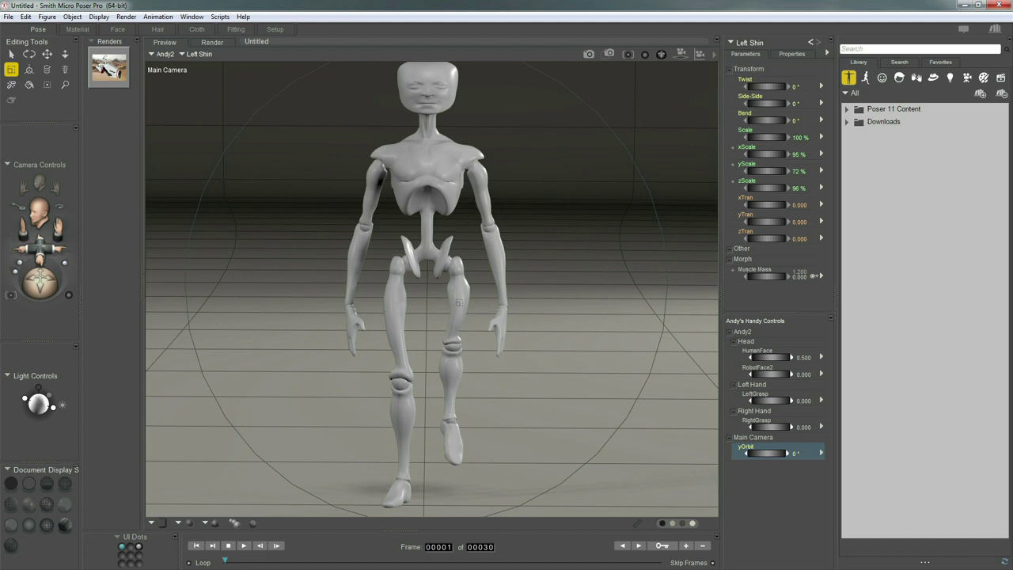
{"action": "left_click", "coordinate": [452, 340]}
{"action": "left_click_drag", "start_coordinate": [484, 222], "coordinate": [514, 270]}
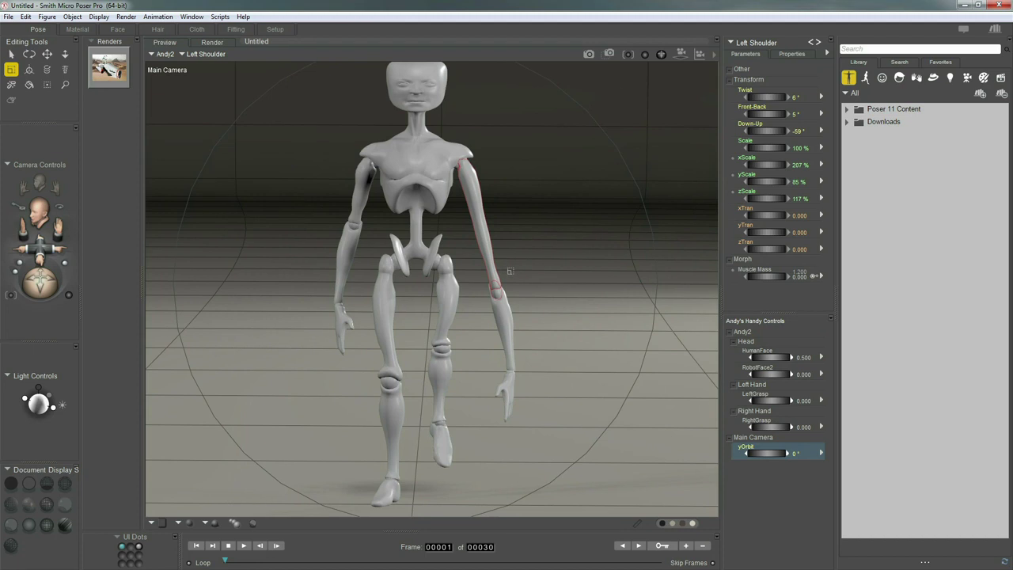
Step: Zoom in on the left hand and stretch the index finger's middle segment longer
{"action": "key", "text": "m"}
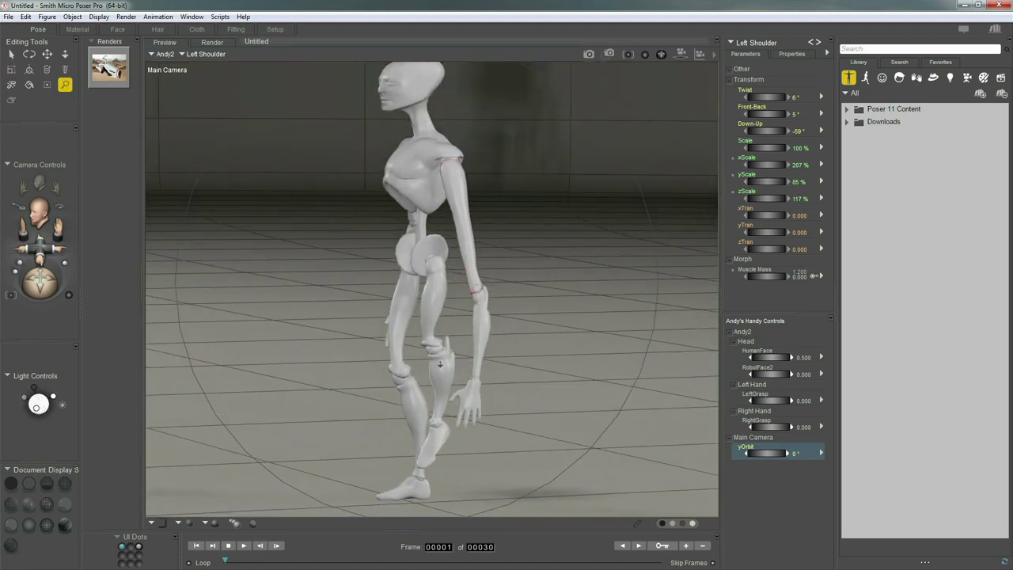
{"action": "left_click_drag", "start_coordinate": [437, 367], "coordinate": [573, 481]}
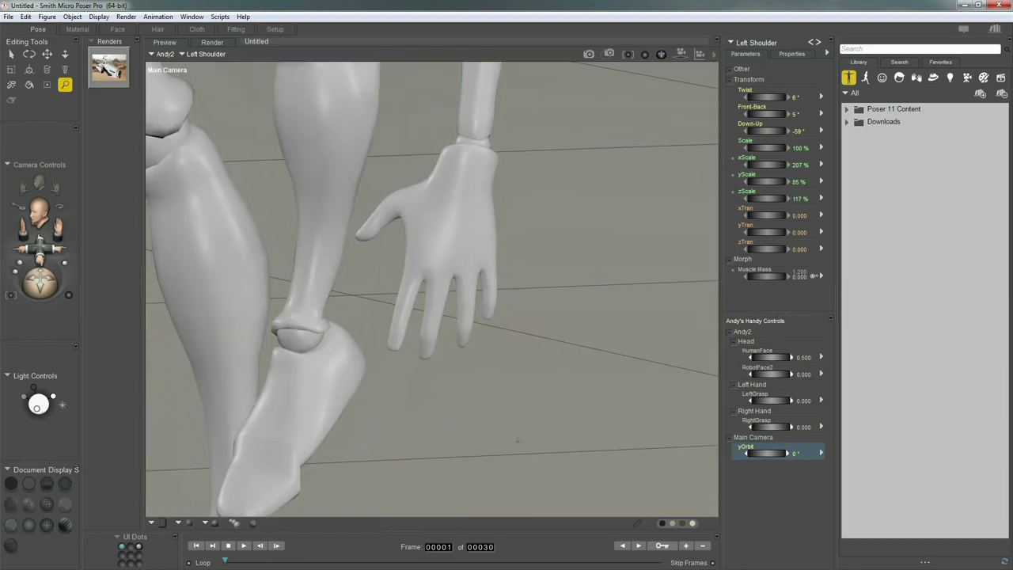
{"action": "key", "text": "s"}
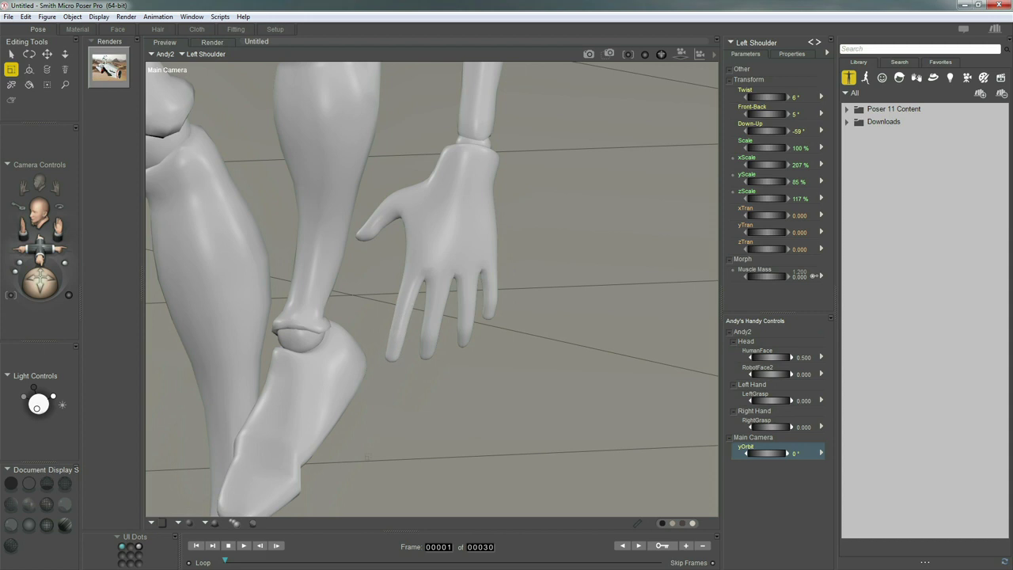
{"action": "left_click", "coordinate": [391, 357]}
{"action": "left_click_drag", "start_coordinate": [399, 316], "coordinate": [393, 358]}
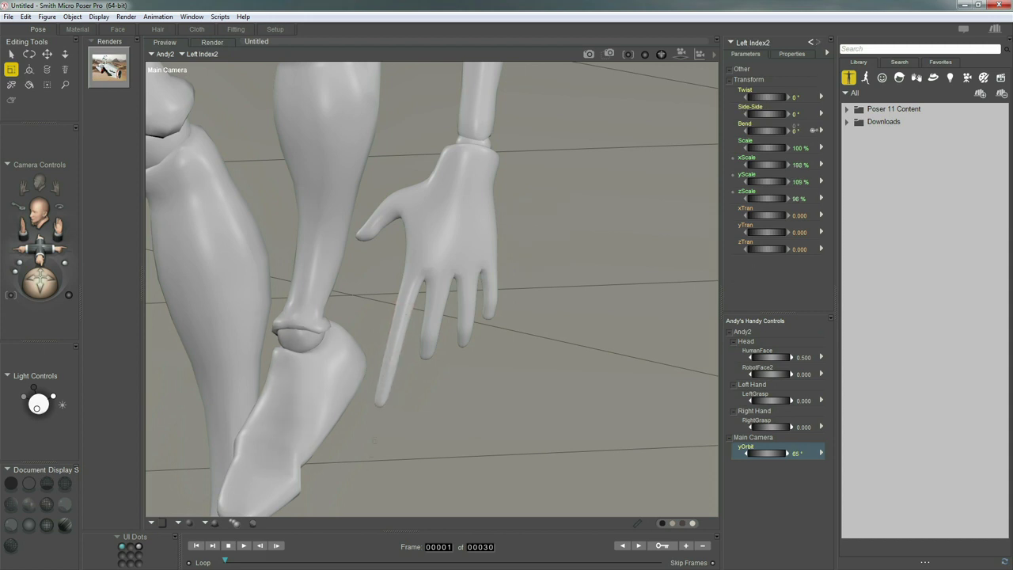
Step: Lengthen the middle and ring fingers' middle segments
{"action": "left_click", "coordinate": [432, 318]}
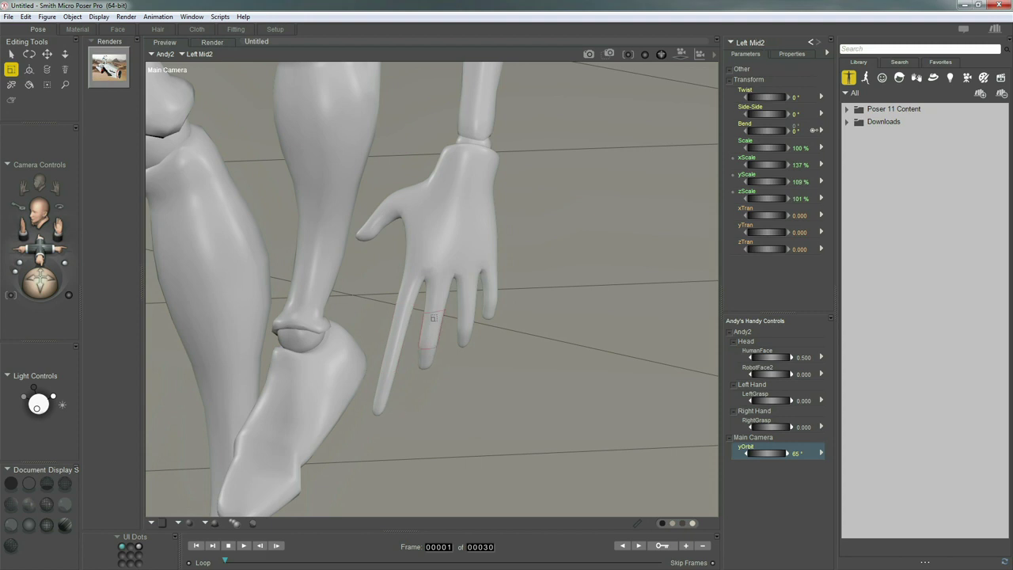
{"action": "left_click_drag", "start_coordinate": [403, 429], "coordinate": [421, 355]}
{"action": "left_click_drag", "start_coordinate": [420, 394], "coordinate": [467, 307]}
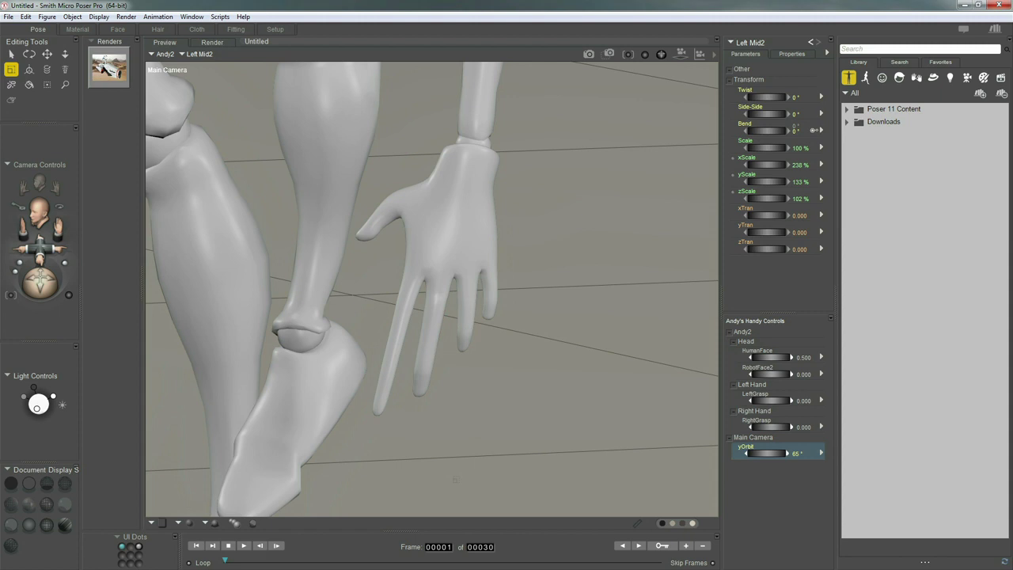
{"action": "left_click", "coordinate": [470, 311]}
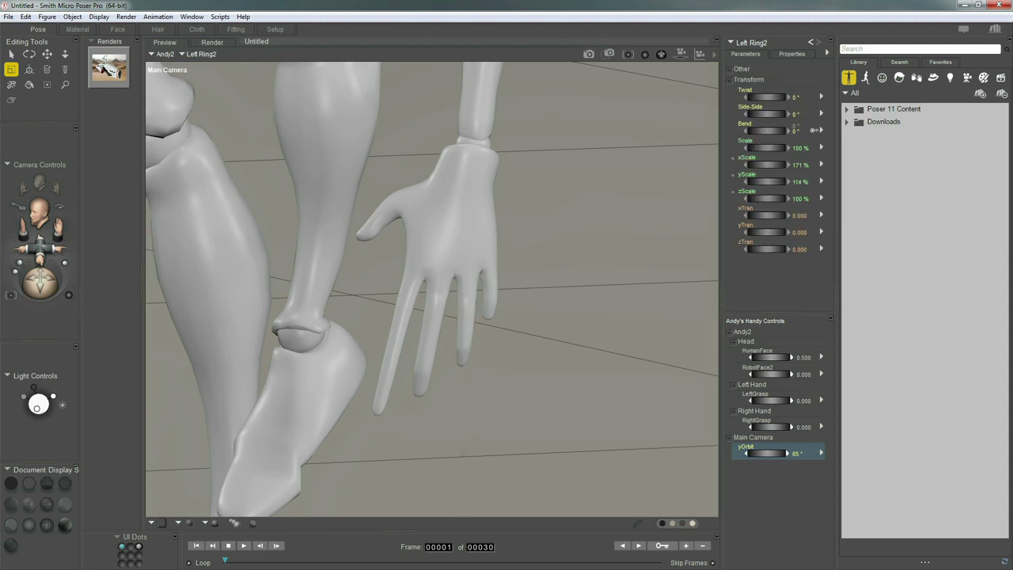
{"action": "left_click_drag", "start_coordinate": [467, 346], "coordinate": [449, 488]}
{"action": "left_click_drag", "start_coordinate": [461, 359], "coordinate": [494, 287]}
Step: Stretch the pinky segments (Left Pinky3 yScale 167%) and the thumb (Left Thumb2 xScale 247%)
{"action": "left_click", "coordinate": [490, 302]}
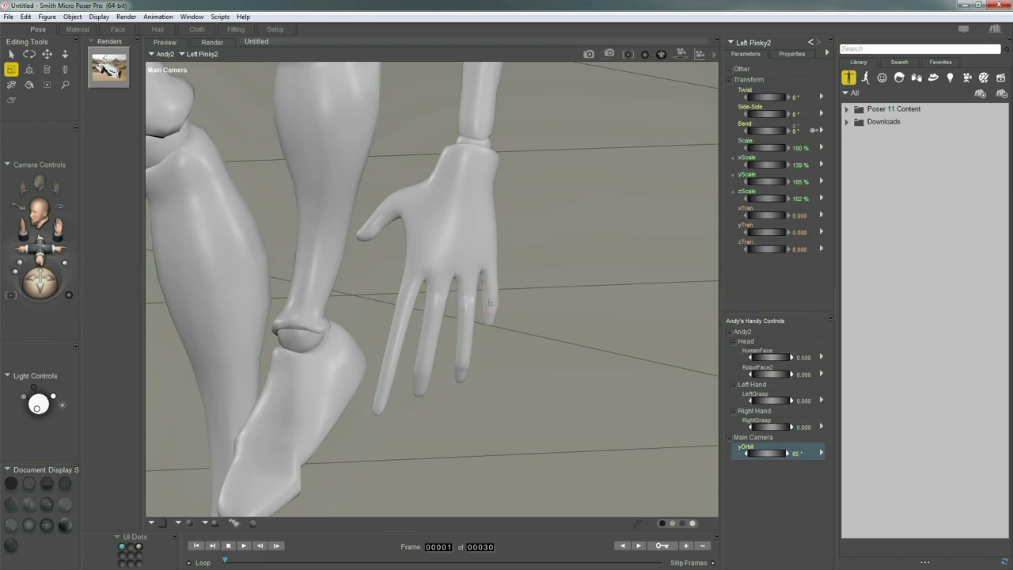
{"action": "left_click_drag", "start_coordinate": [490, 296], "coordinate": [488, 325]}
{"action": "left_click", "coordinate": [487, 330]}
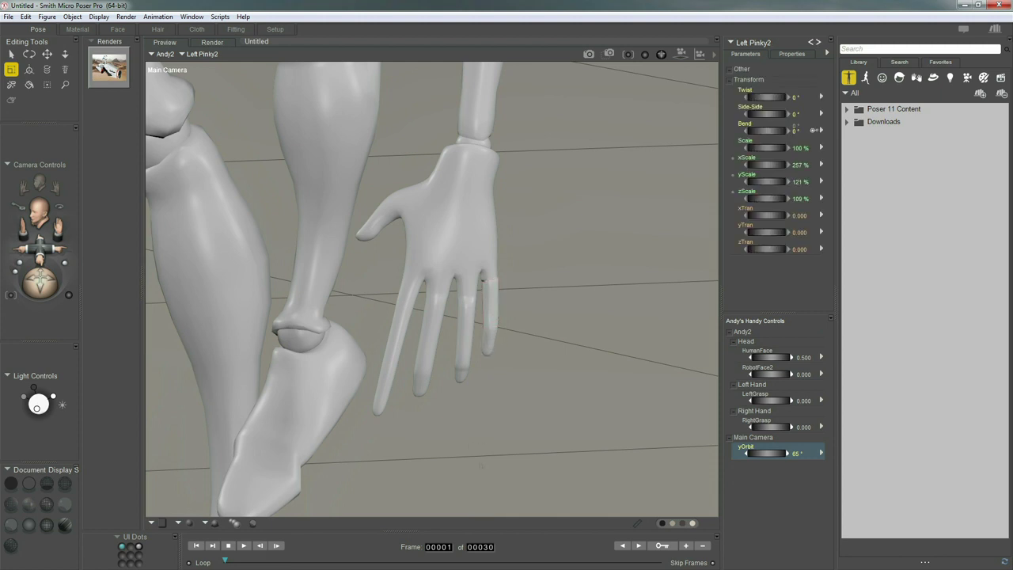
{"action": "left_click_drag", "start_coordinate": [480, 443], "coordinate": [491, 305]}
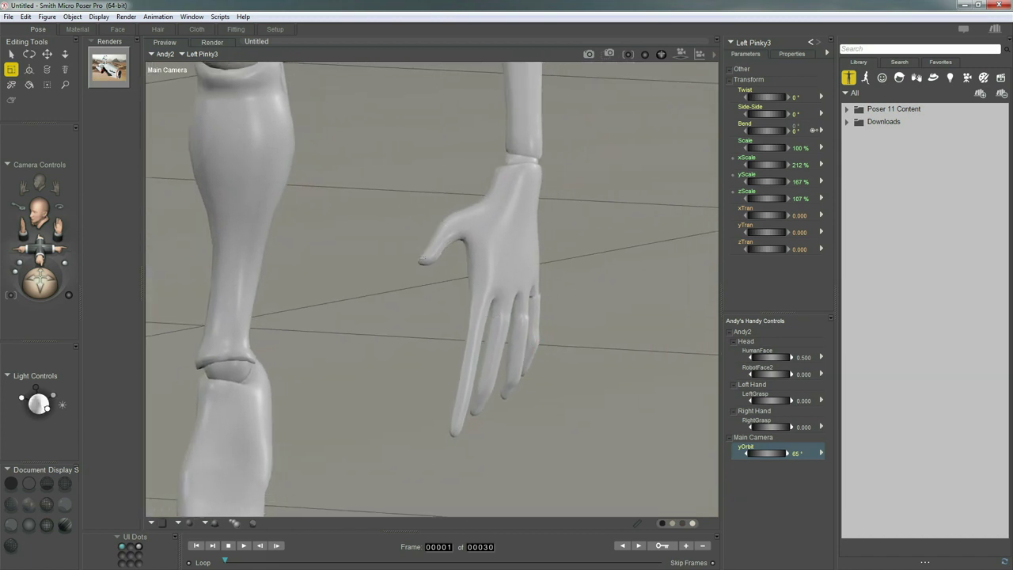
{"action": "left_click", "coordinate": [411, 273]}
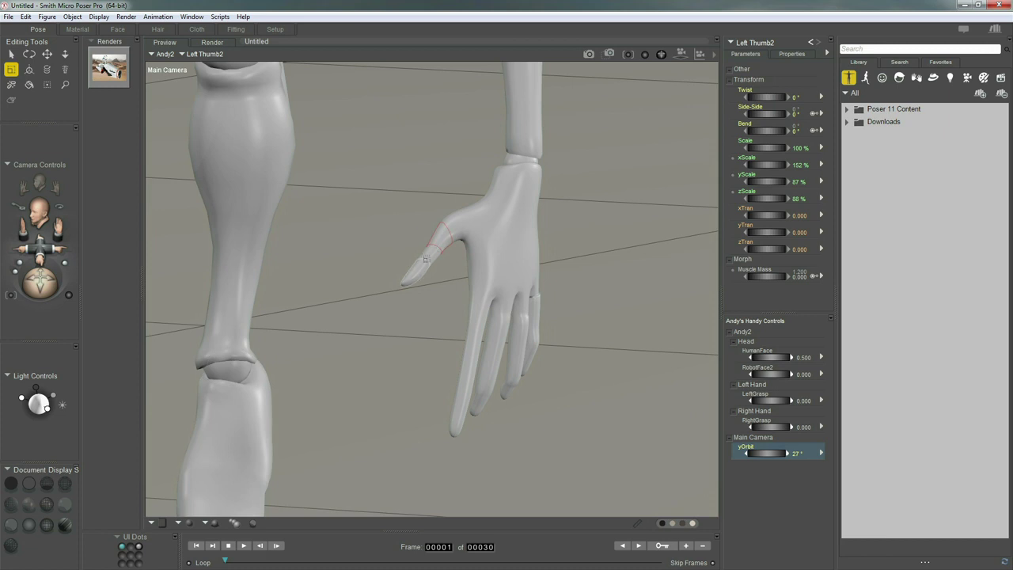
{"action": "left_click_drag", "start_coordinate": [411, 273], "coordinate": [381, 304]}
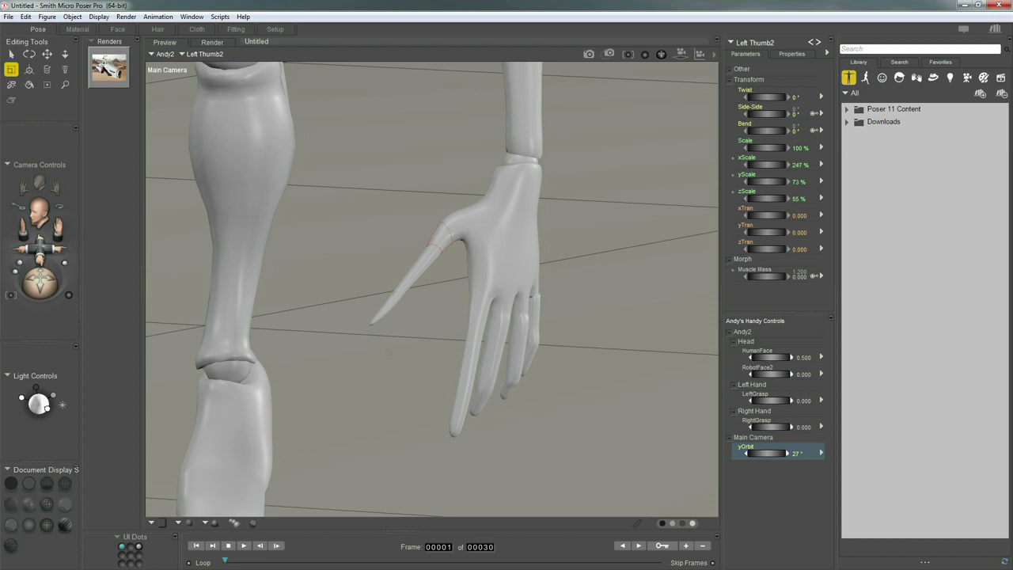
Step: In Main Camera view, swing the left arm outward and angle the forearm (Twist -35°, Bend -16°)
{"action": "key", "text": "ctrl+m"}
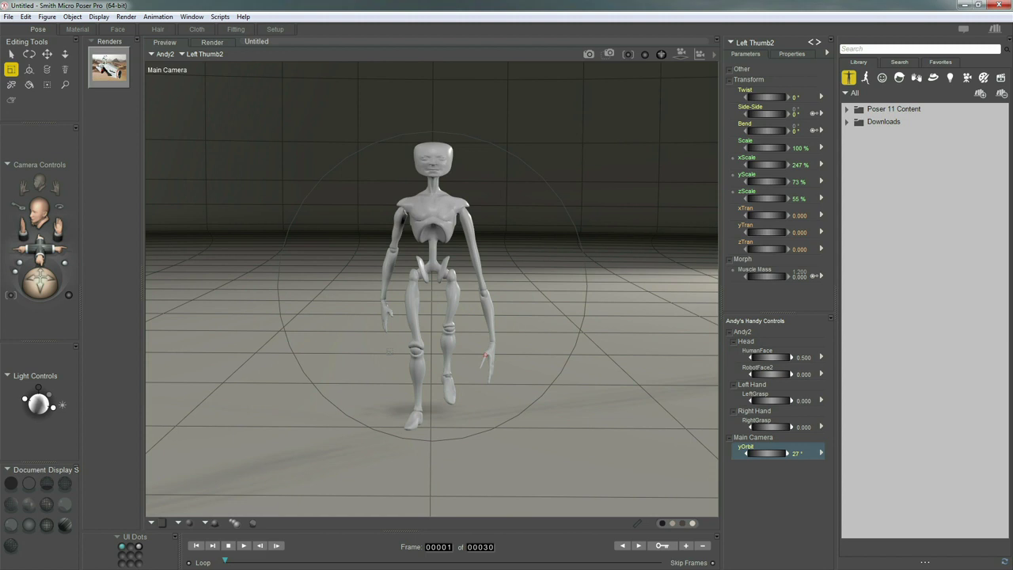
{"action": "key", "text": "p"}
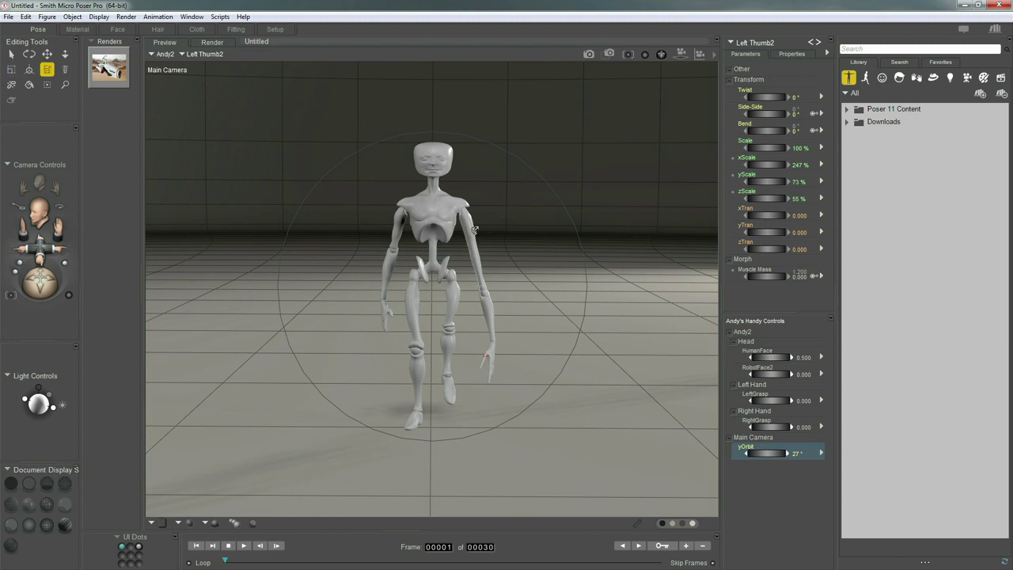
{"action": "left_click_drag", "start_coordinate": [477, 254], "coordinate": [462, 341]}
{"action": "left_click", "coordinate": [484, 311]}
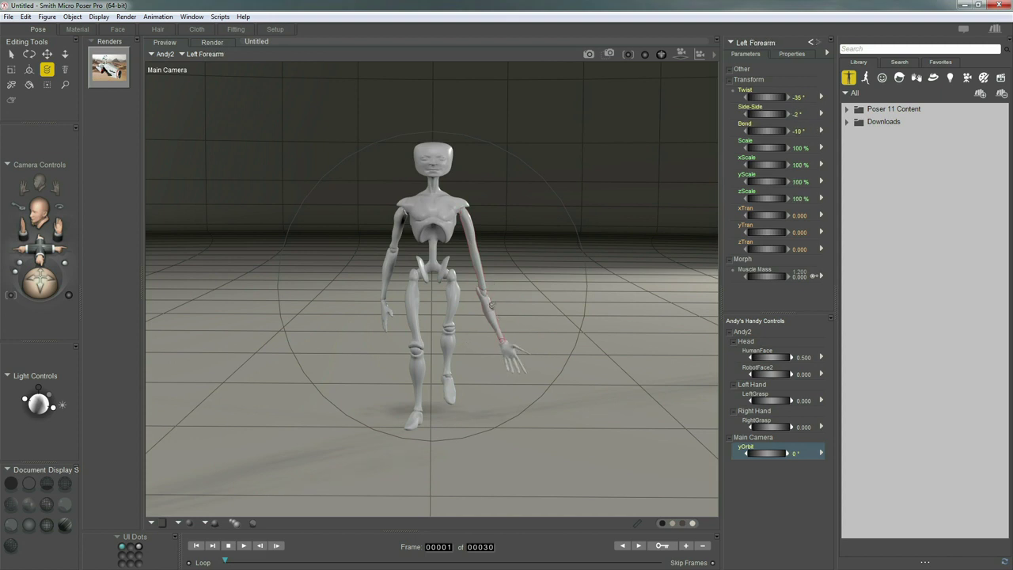
{"action": "scroll", "coordinate": [496, 297], "scroll_direction": "up", "scroll_amount": 3}
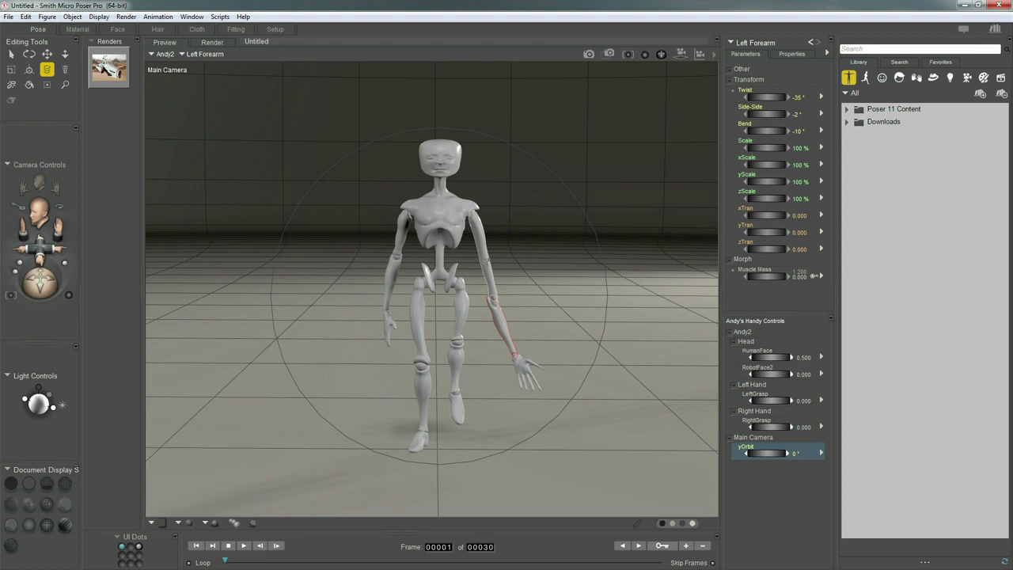
Step: Mirror the left arm and hand changes onto the right with Symmetry > Left to Right
{"action": "right_click", "coordinate": [486, 262]}
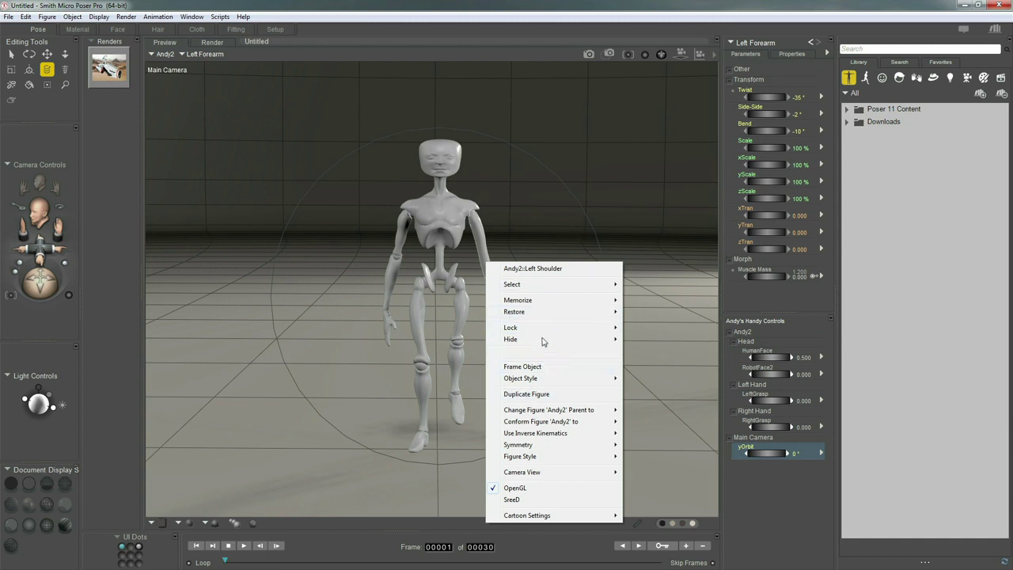
{"action": "mouse_move", "coordinate": [552, 332]}
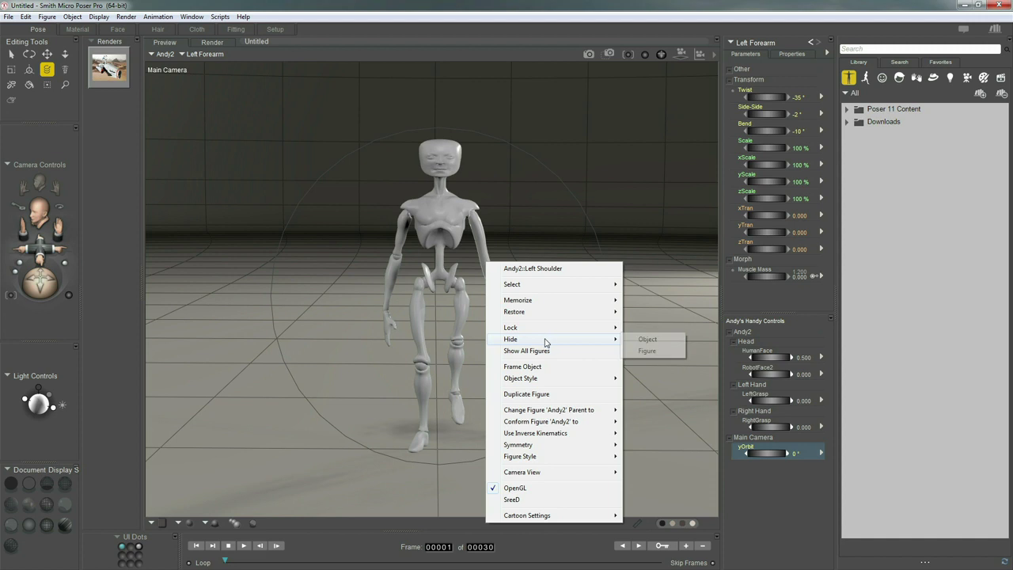
{"action": "mouse_move", "coordinate": [549, 314]}
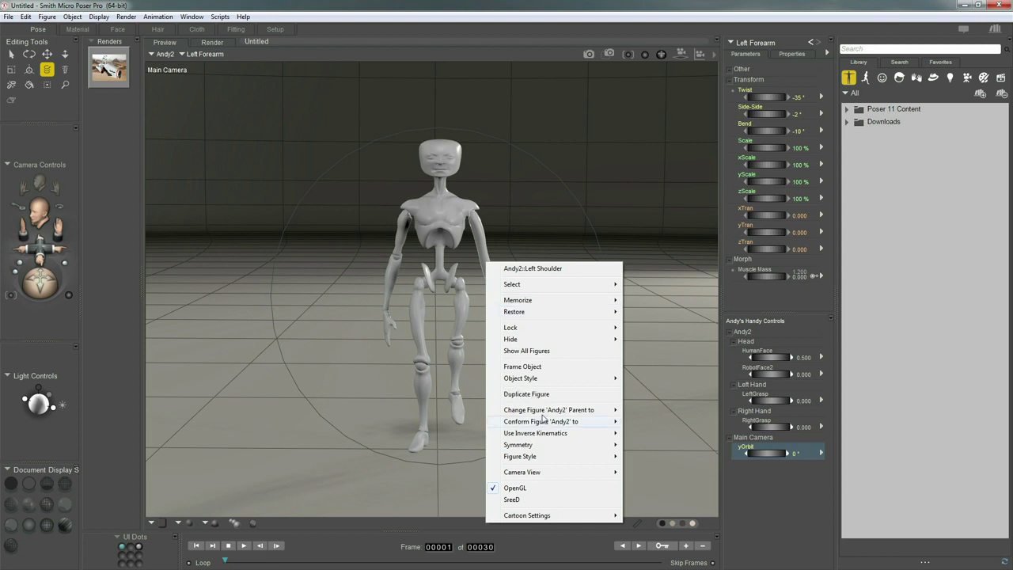
{"action": "mouse_move", "coordinate": [536, 448]}
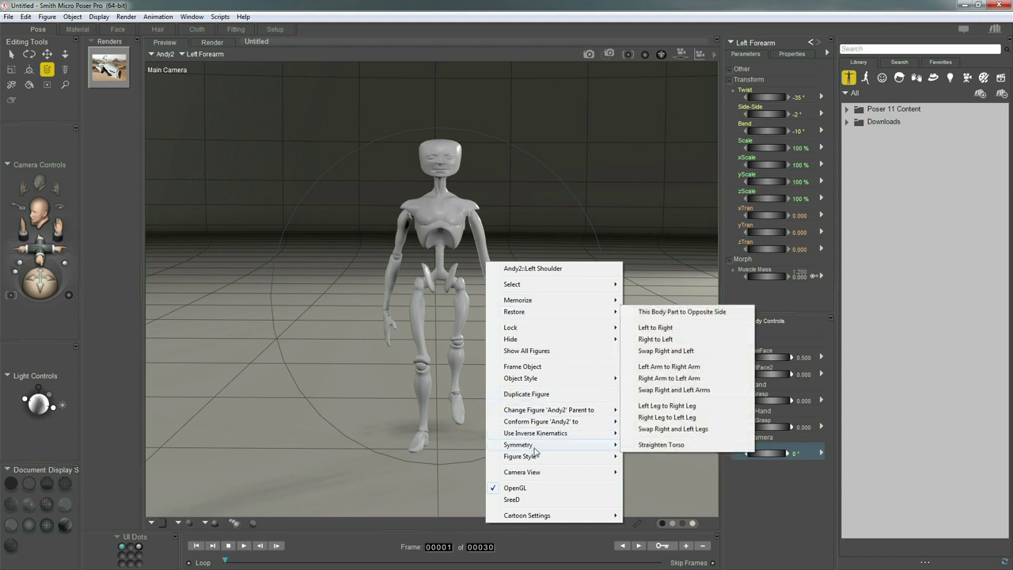
{"action": "left_click", "coordinate": [666, 331]}
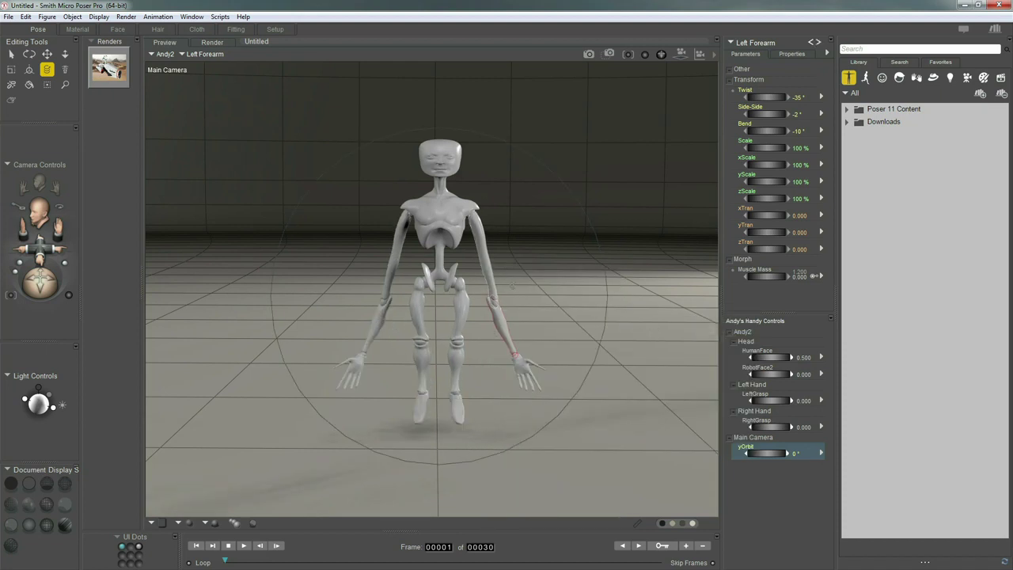
Step: Lower the hip with the Translate tool to bend the knees, and reselect the chest
{"action": "key", "text": "q"}
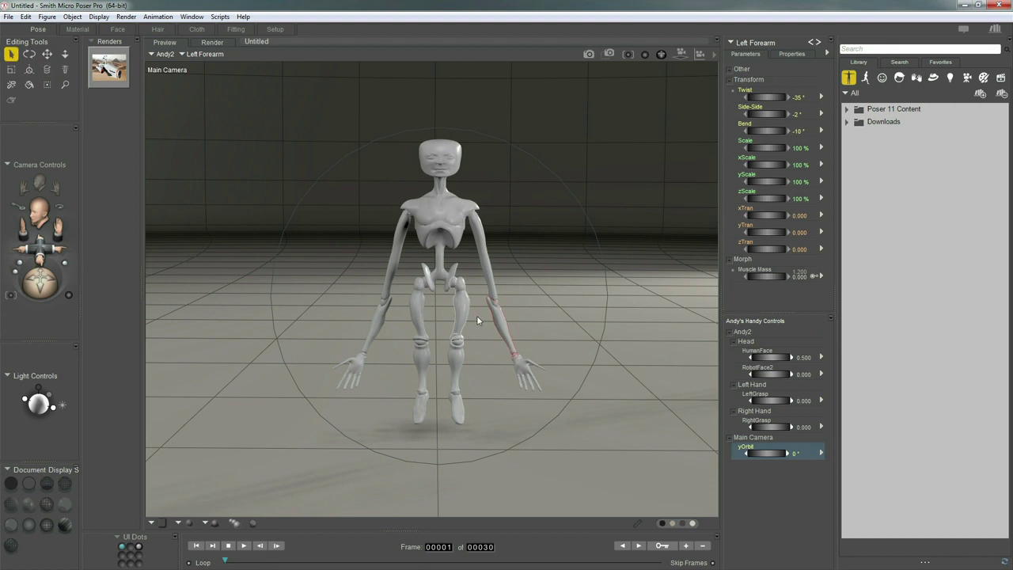
{"action": "left_click", "coordinate": [439, 281]}
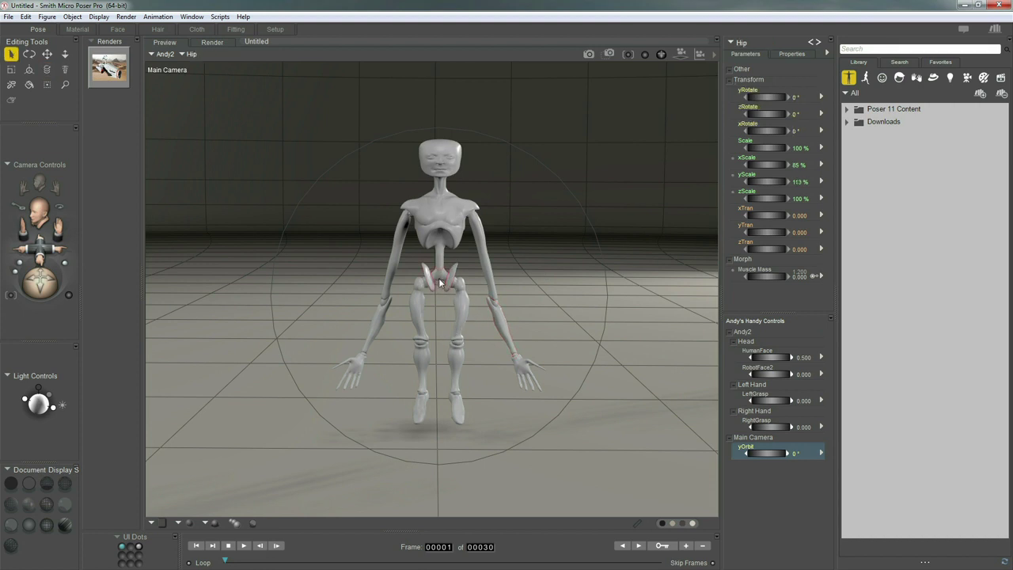
{"action": "key", "text": "u"}
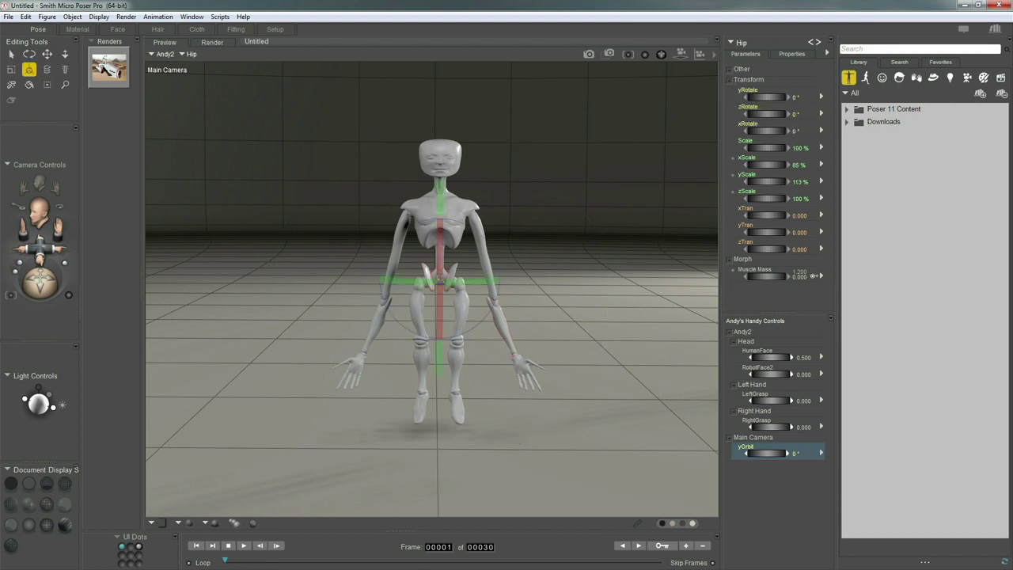
{"action": "left_click_drag", "start_coordinate": [441, 190], "coordinate": [441, 229]}
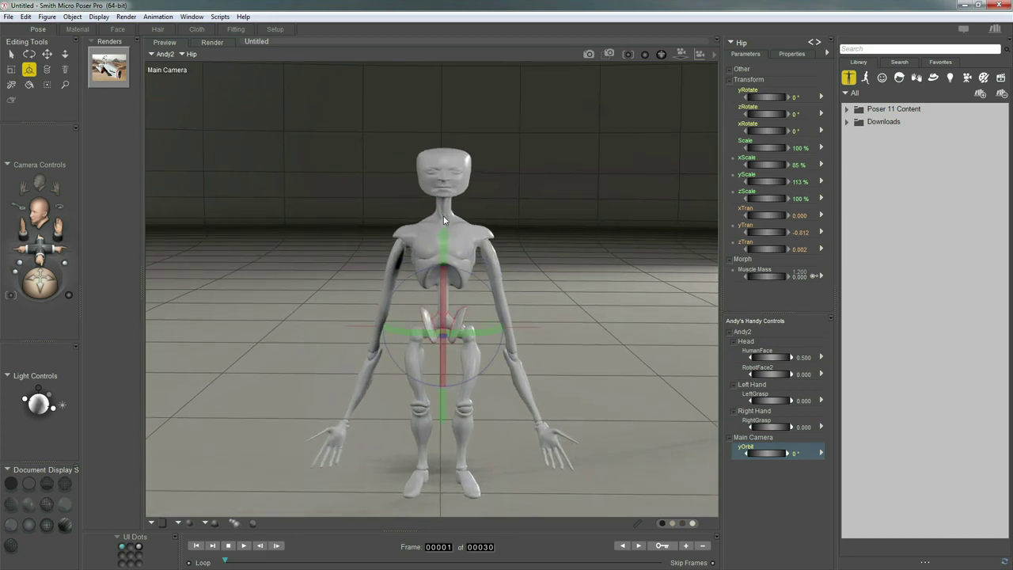
{"action": "key", "text": "u"}
{"action": "left_click", "coordinate": [447, 253]}
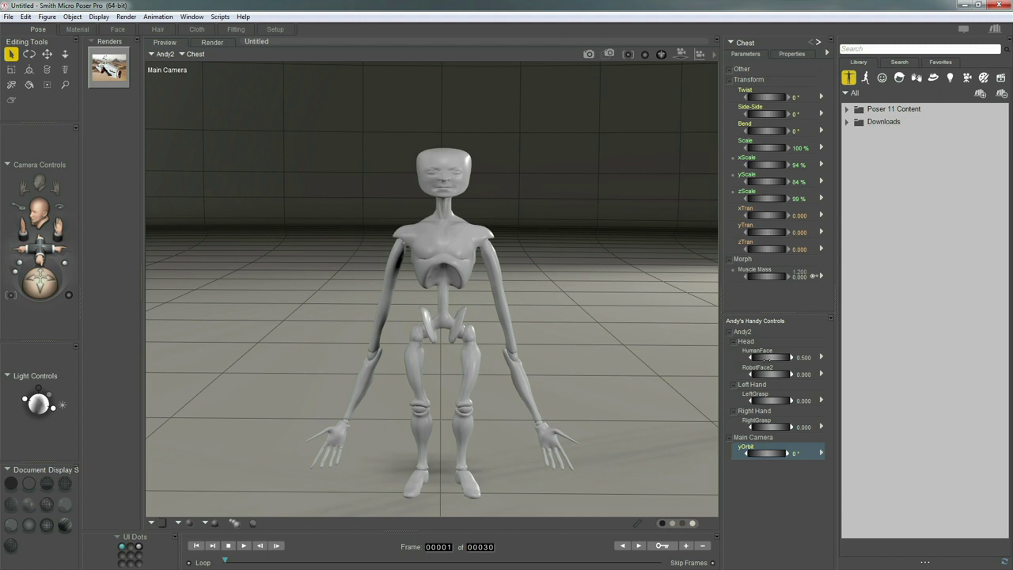
Step: Drop the HumanFace morph to 0.010 and try the Main Camera yOrbit dial
{"action": "left_click_drag", "start_coordinate": [771, 357], "coordinate": [805, 378]}
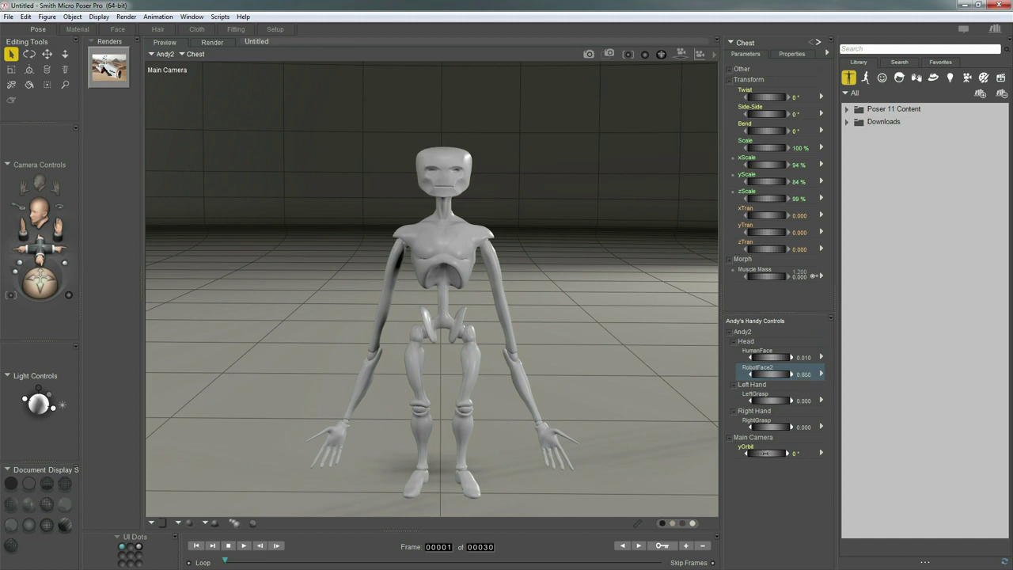
{"action": "mouse_move", "coordinate": [765, 452]}
{"action": "left_mouse_down"}
{"action": "mouse_move", "coordinate": [884, 452]}
{"action": "mouse_move", "coordinate": [708, 478]}
{"action": "mouse_move", "coordinate": [868, 461]}
{"action": "mouse_move", "coordinate": [770, 476]}
{"action": "mouse_move", "coordinate": [767, 452]}
{"action": "left_mouse_up"}
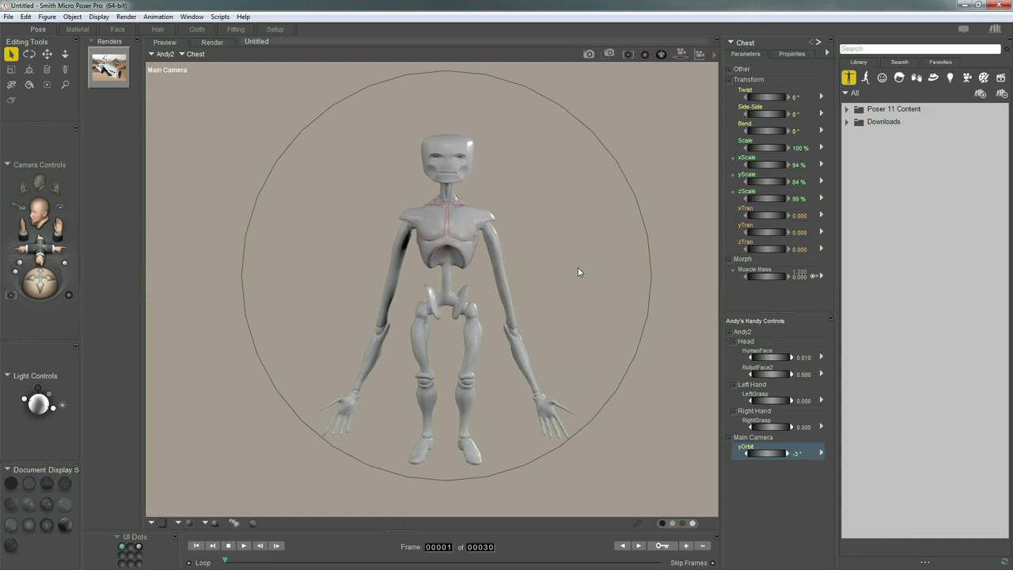
Step: Turn on Display > Ground Shadows beneath Andy2
{"action": "left_click", "coordinate": [99, 17]}
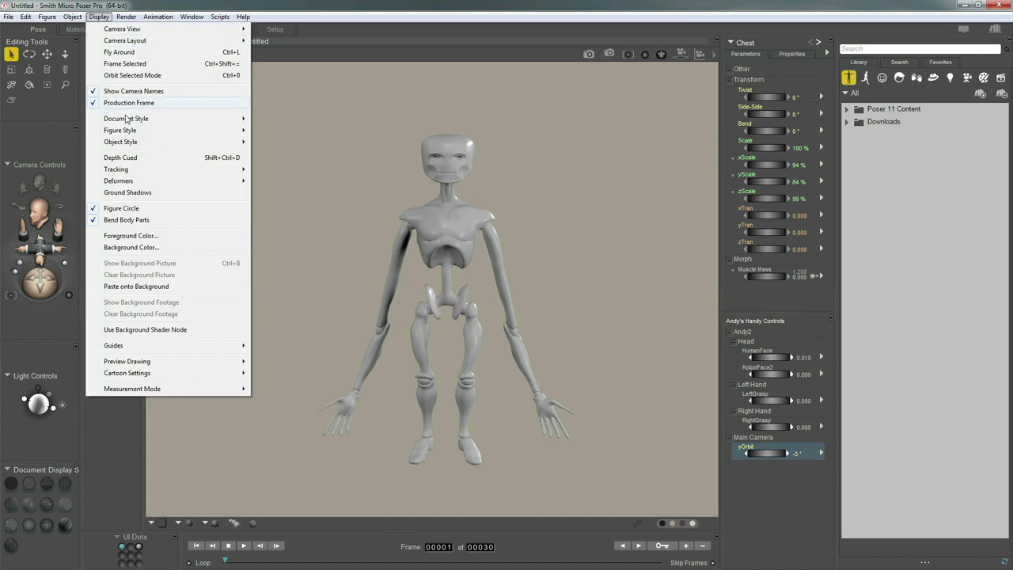
{"action": "left_click", "coordinate": [133, 194]}
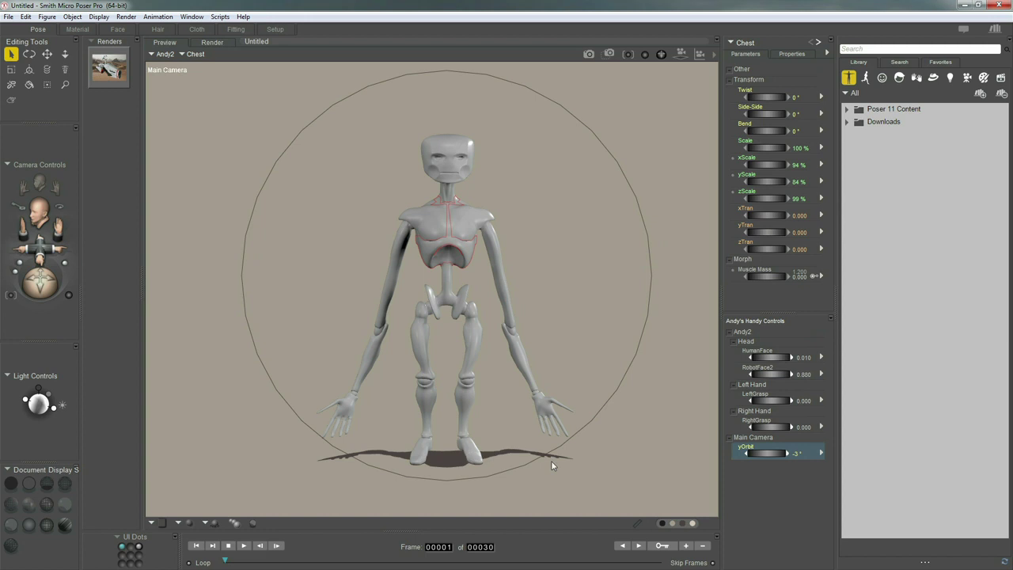
{"action": "key", "text": "t"}
{"action": "left_click_drag", "start_coordinate": [597, 412], "coordinate": [592, 356]}
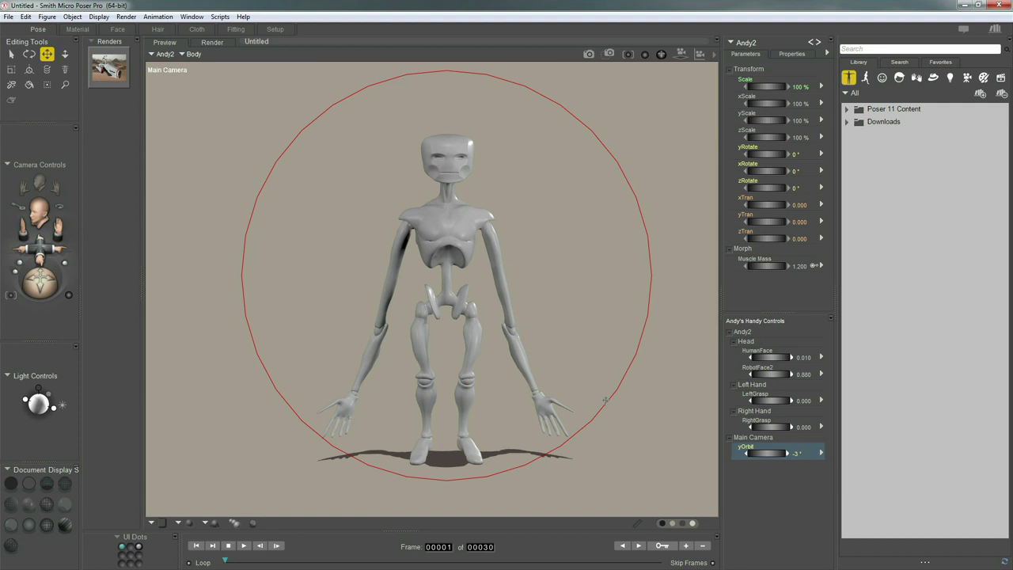
{"action": "left_click_drag", "start_coordinate": [605, 401], "coordinate": [614, 342]}
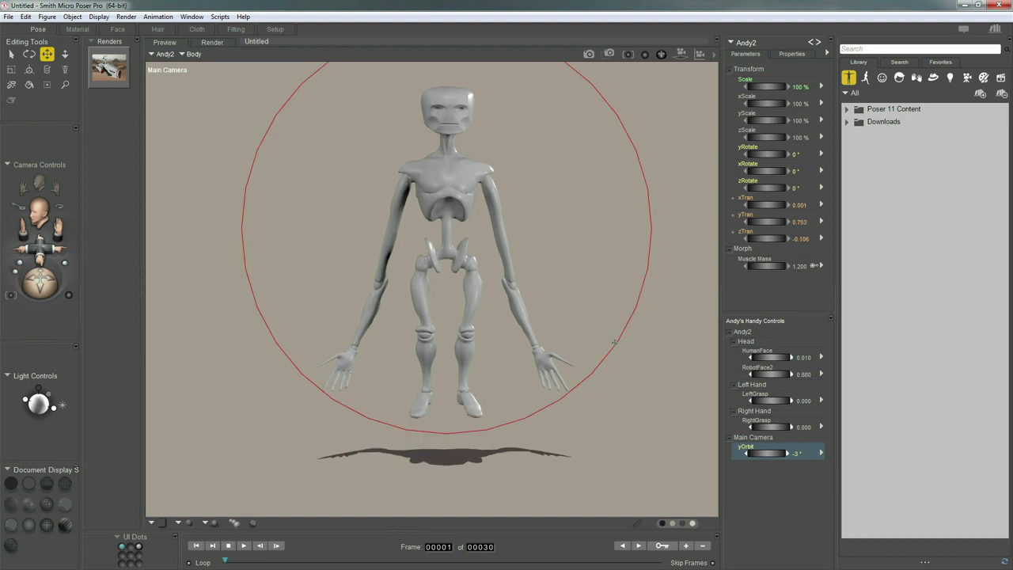
{"action": "key", "text": "ctrl+z"}
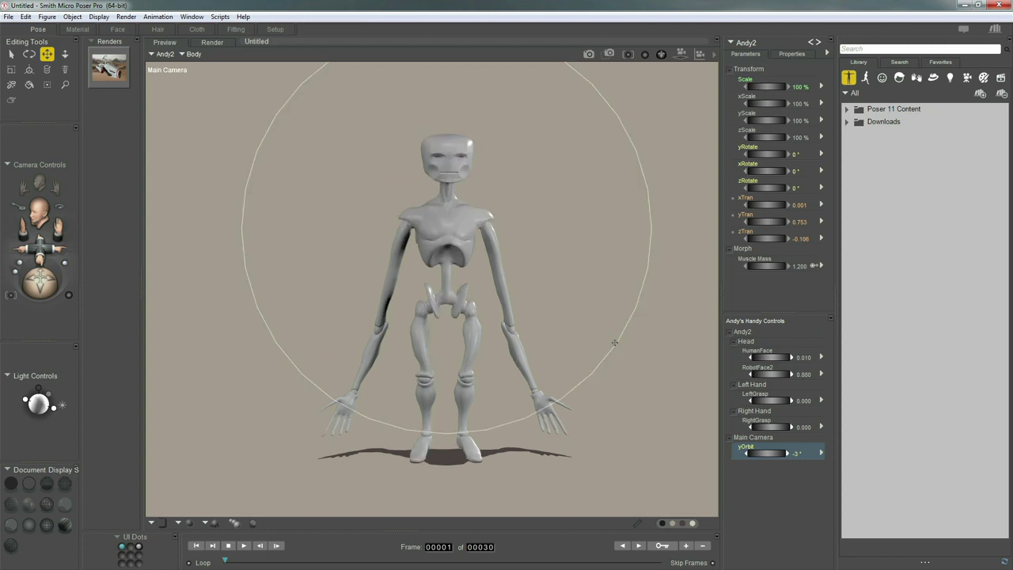
{"action": "key", "text": "ctrl+z"}
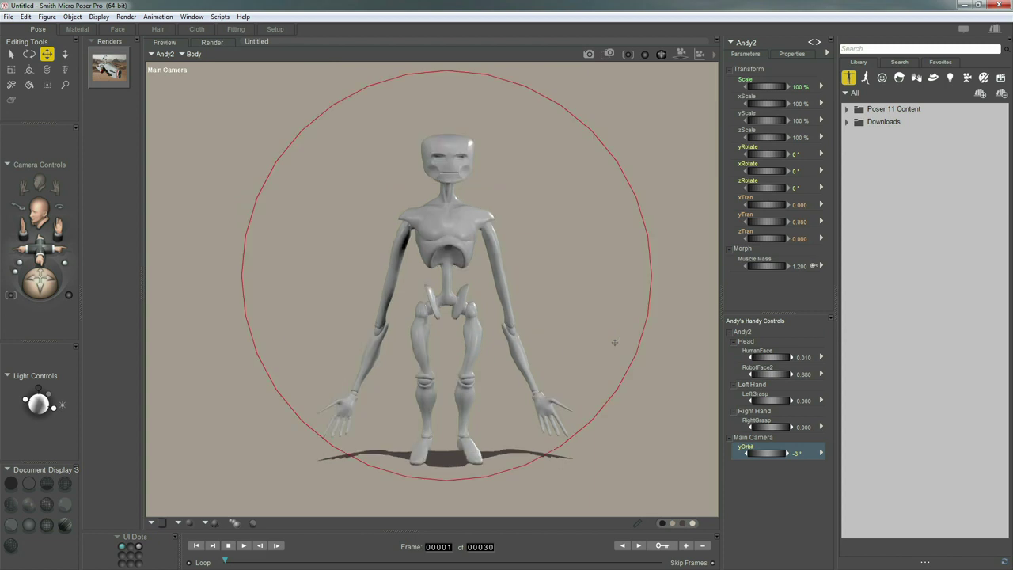
{"action": "key", "text": "ctrl+z"}
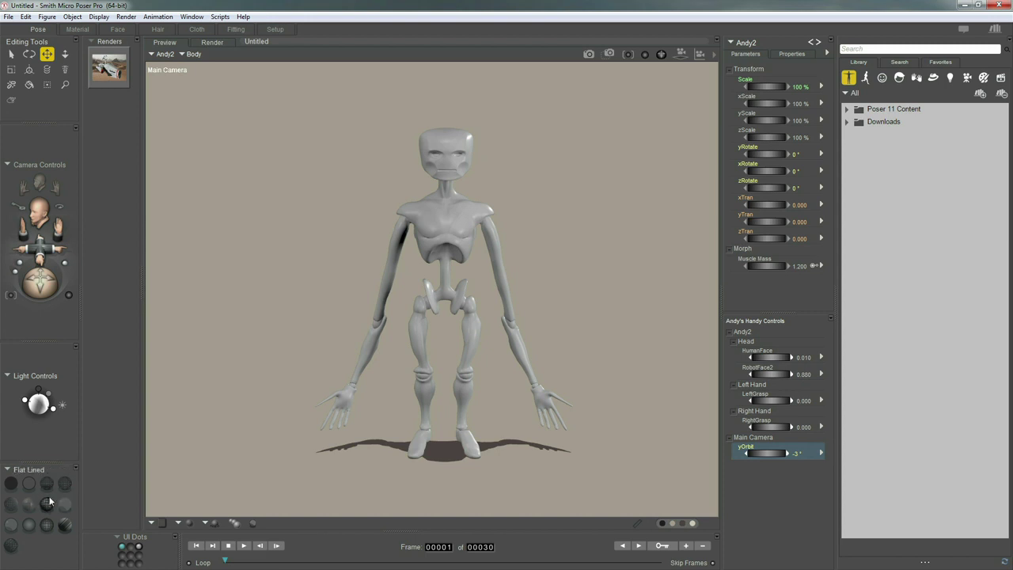
Step: Preview the silhouette, wireframe, hidden-line, lined and smooth-shaded display styles
{"action": "left_click", "coordinate": [11, 483]}
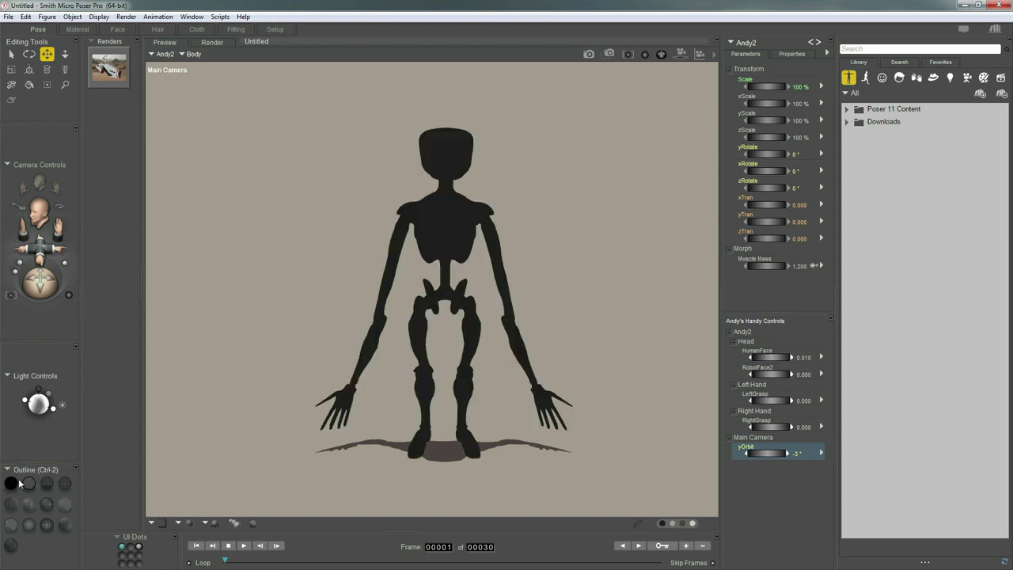
{"action": "left_click", "coordinate": [28, 483]}
{"action": "left_click", "coordinate": [46, 484]}
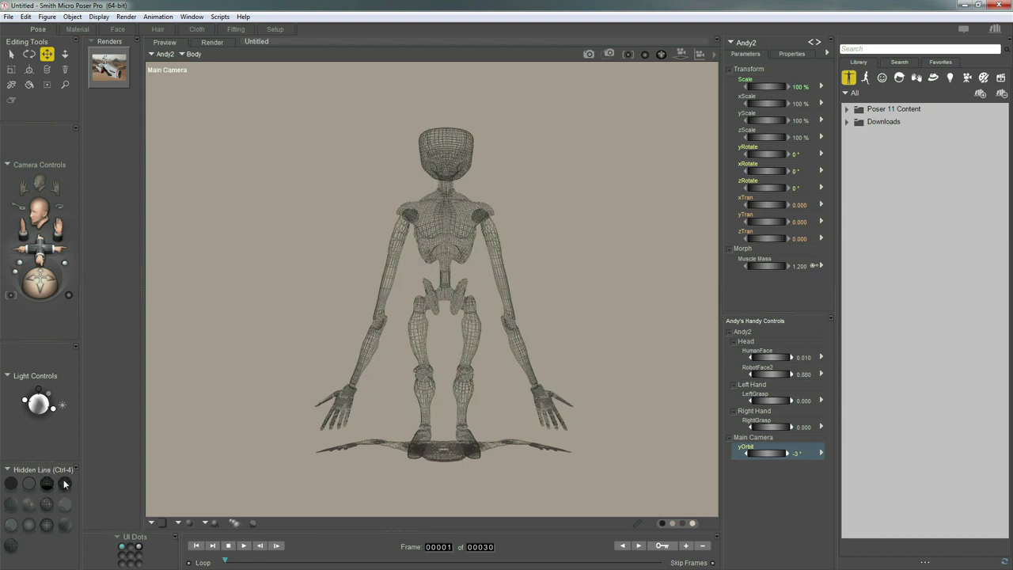
{"action": "left_click", "coordinate": [65, 484]}
{"action": "left_click", "coordinate": [47, 504]}
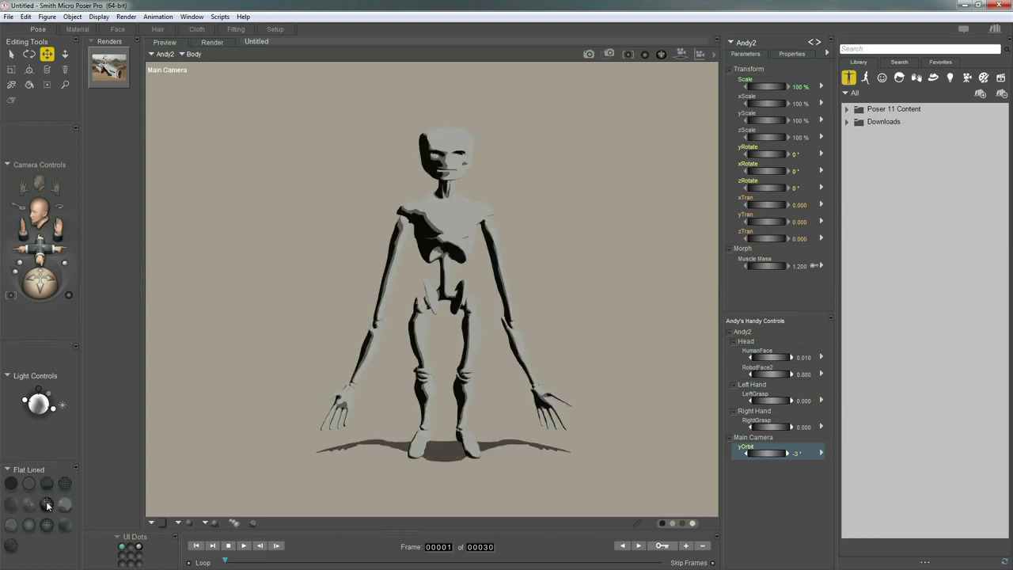
{"action": "left_click", "coordinate": [65, 504]}
{"action": "left_click", "coordinate": [16, 501]}
{"action": "left_click", "coordinate": [29, 504]}
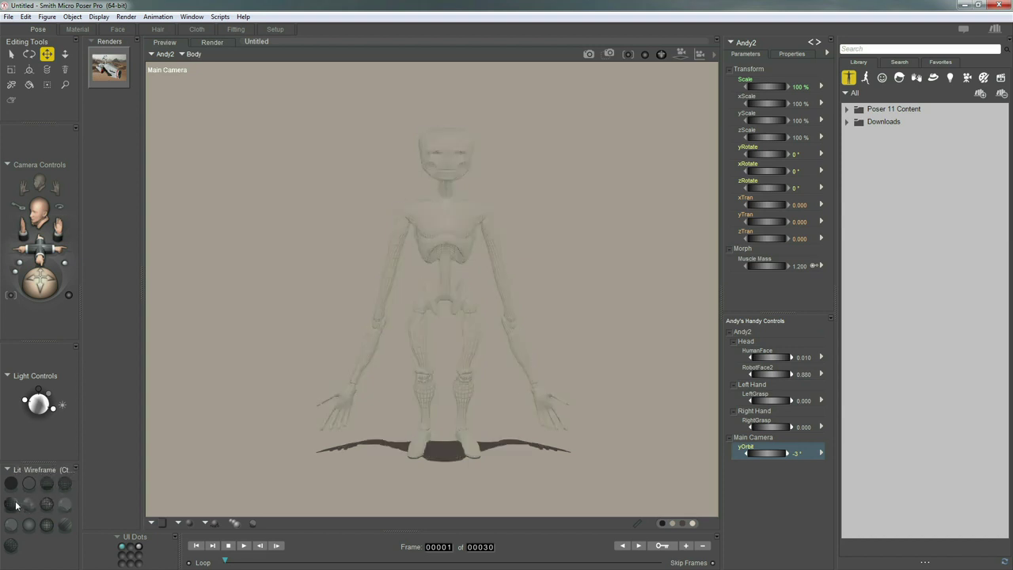
{"action": "left_click", "coordinate": [29, 525]}
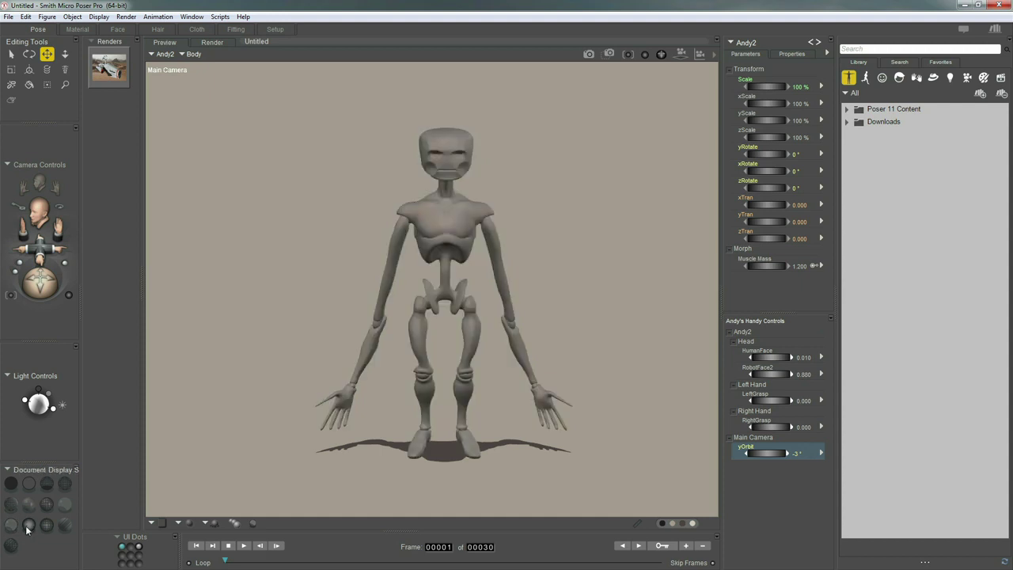
Step: Try textured and cartoon styles, then compare hidden-line with wireframe, ending on Wireframe
{"action": "left_click", "coordinate": [46, 525]}
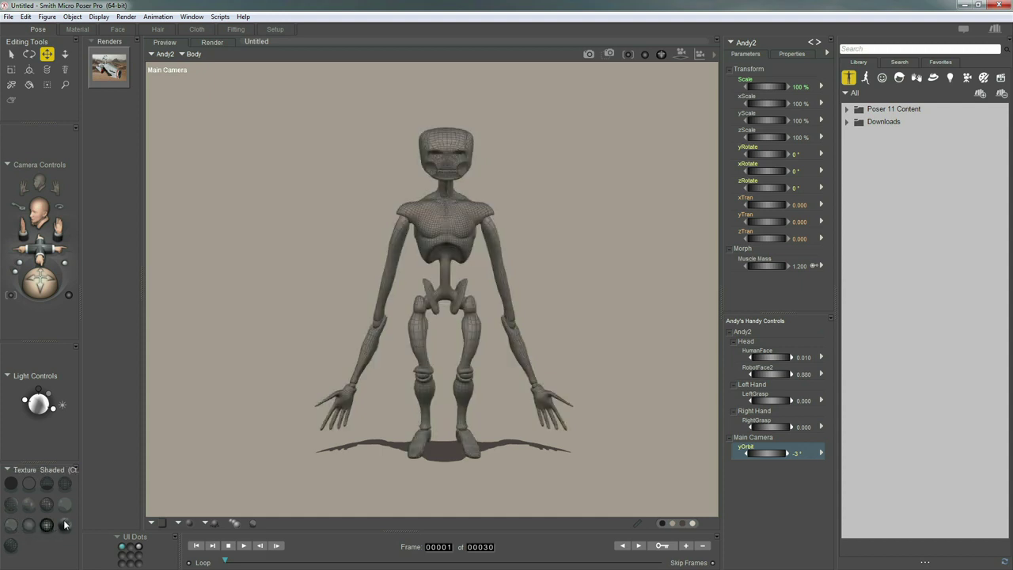
{"action": "left_click", "coordinate": [47, 525]}
{"action": "left_click", "coordinate": [13, 546]}
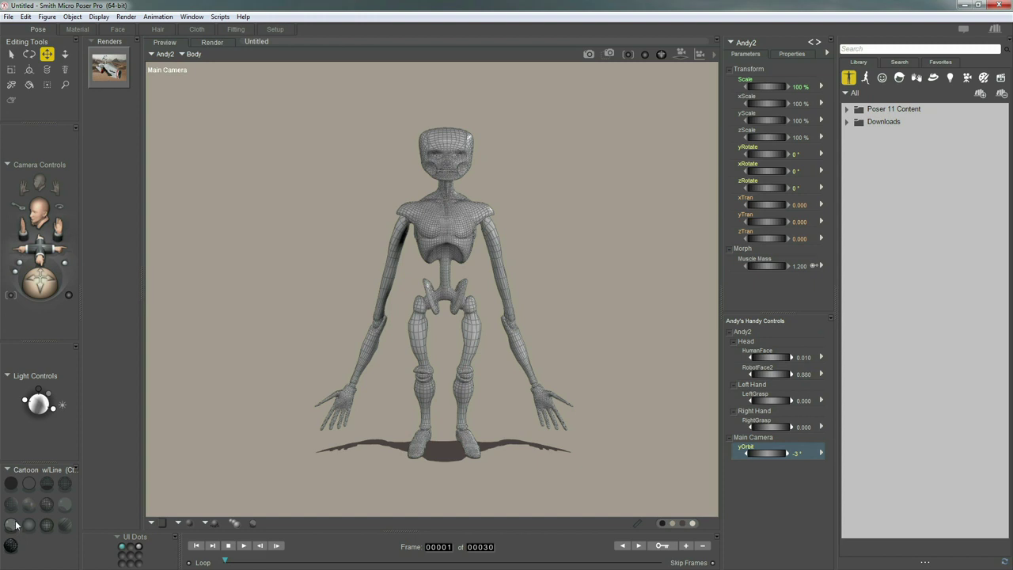
{"action": "left_click", "coordinate": [12, 524]}
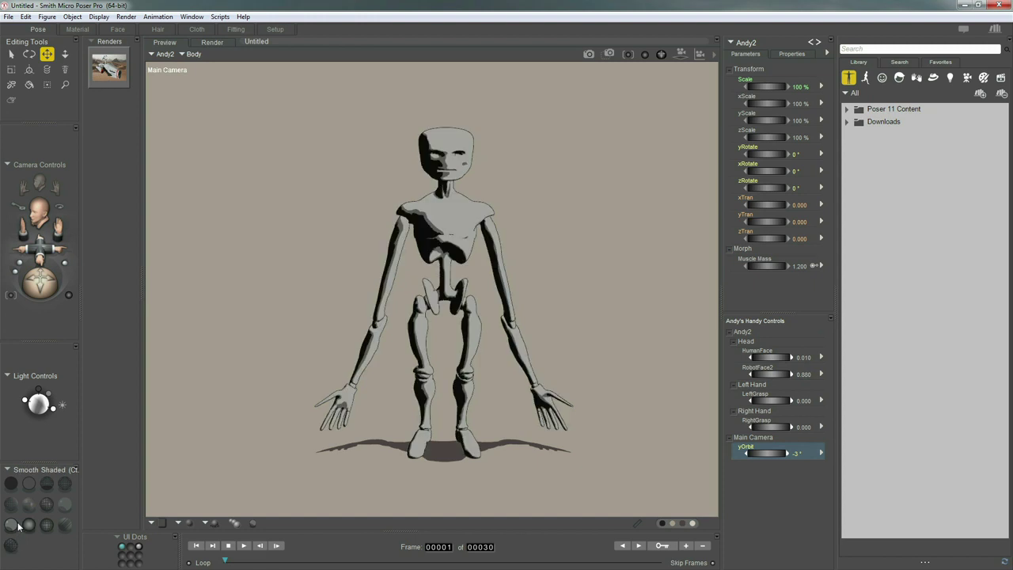
{"action": "left_click", "coordinate": [65, 486]}
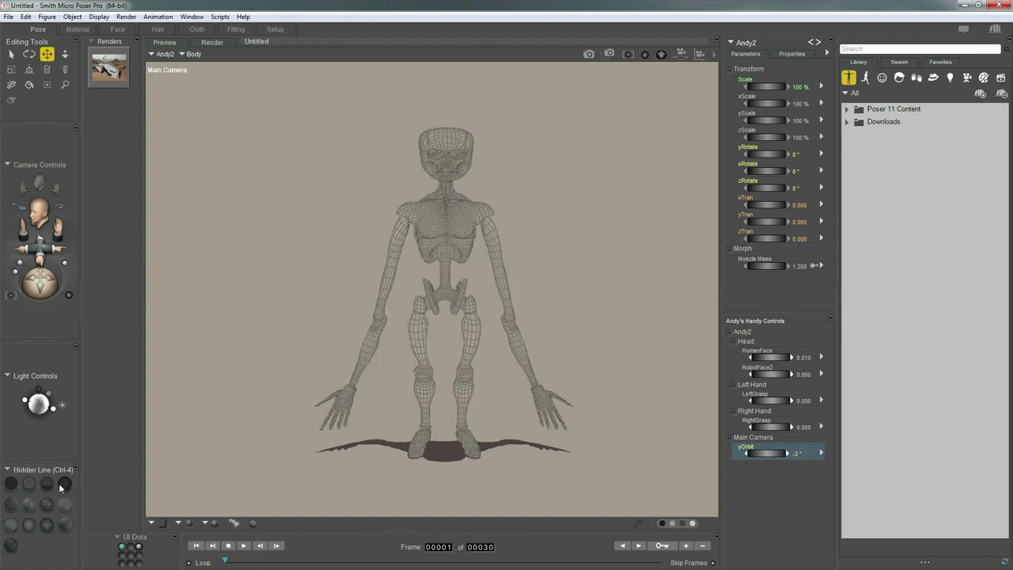
{"action": "left_click", "coordinate": [46, 487]}
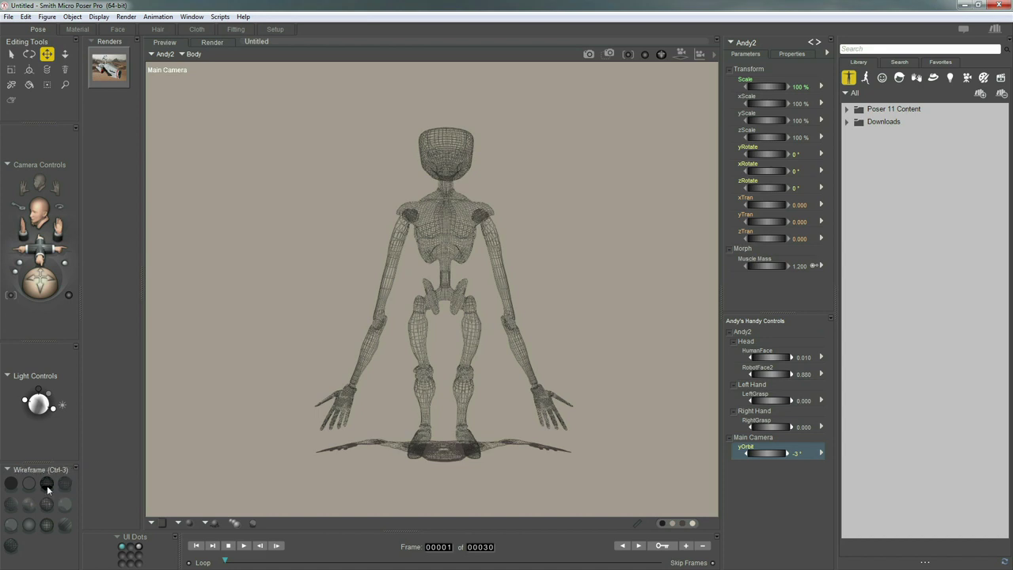
{"action": "left_click", "coordinate": [65, 486]}
{"action": "left_click", "coordinate": [49, 489]}
{"action": "left_click", "coordinate": [65, 485]}
{"action": "left_click", "coordinate": [48, 488]}
Step: Switch Andy2 to Hidden Line display and dolly the Main Camera closer
{"action": "left_click", "coordinate": [65, 486]}
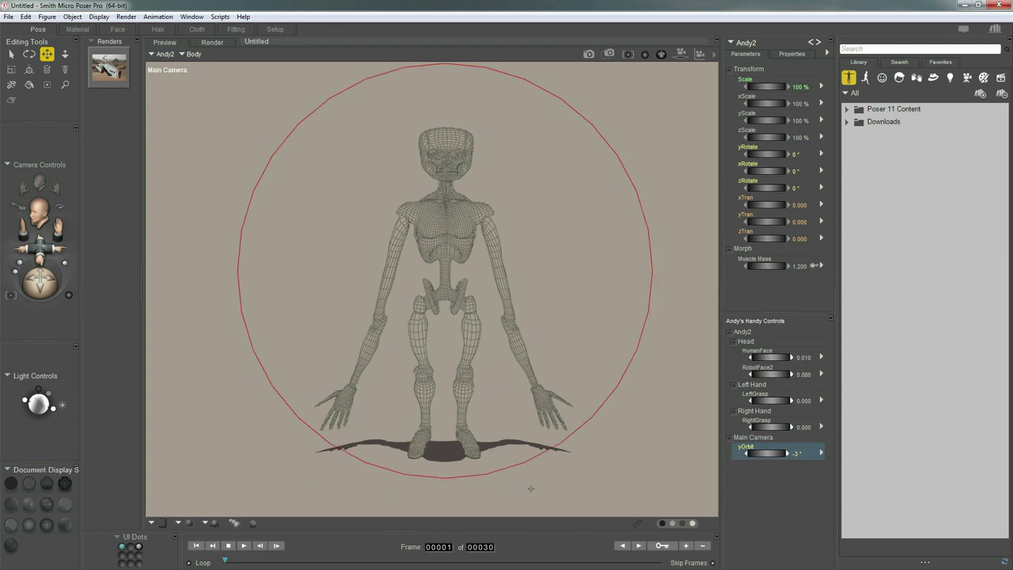
{"action": "scroll", "coordinate": [597, 434], "scroll_direction": "up", "scroll_amount": 3}
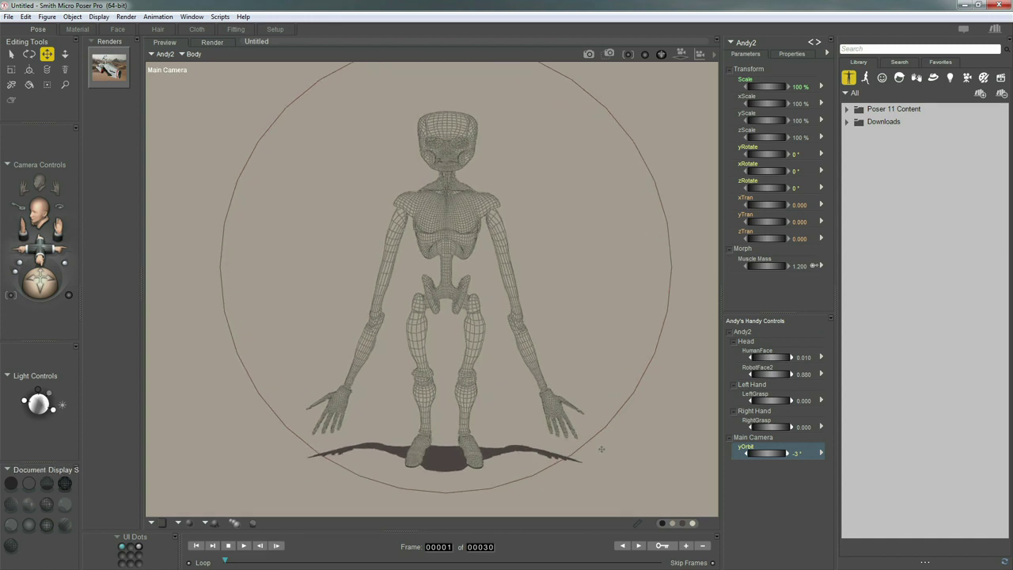
{"action": "scroll", "coordinate": [601, 449], "scroll_direction": "up", "scroll_amount": 3}
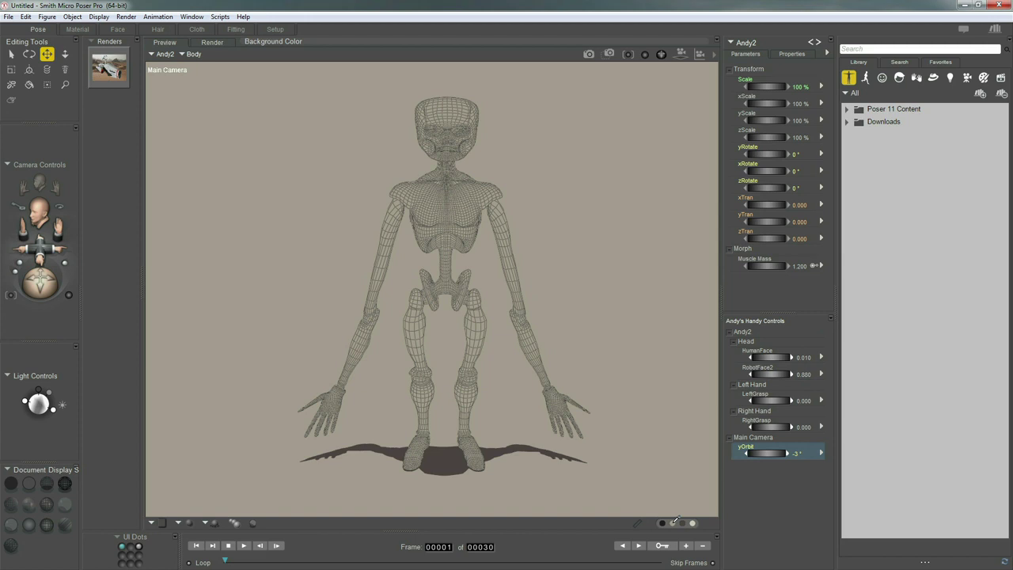
Step: Change the scene background colour from tan to near-black
{"action": "left_click", "coordinate": [674, 522]}
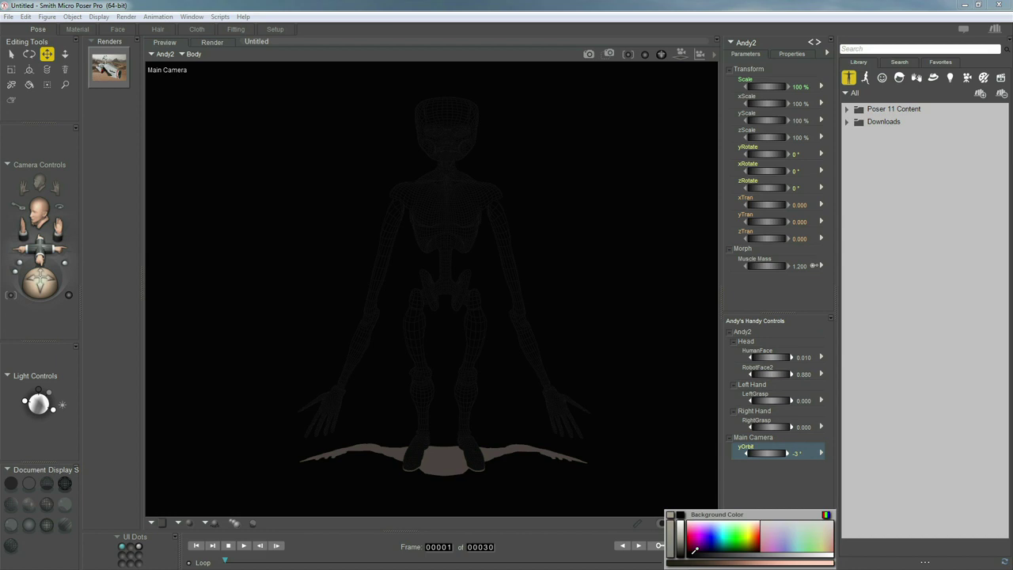
{"action": "left_click", "coordinate": [695, 548]}
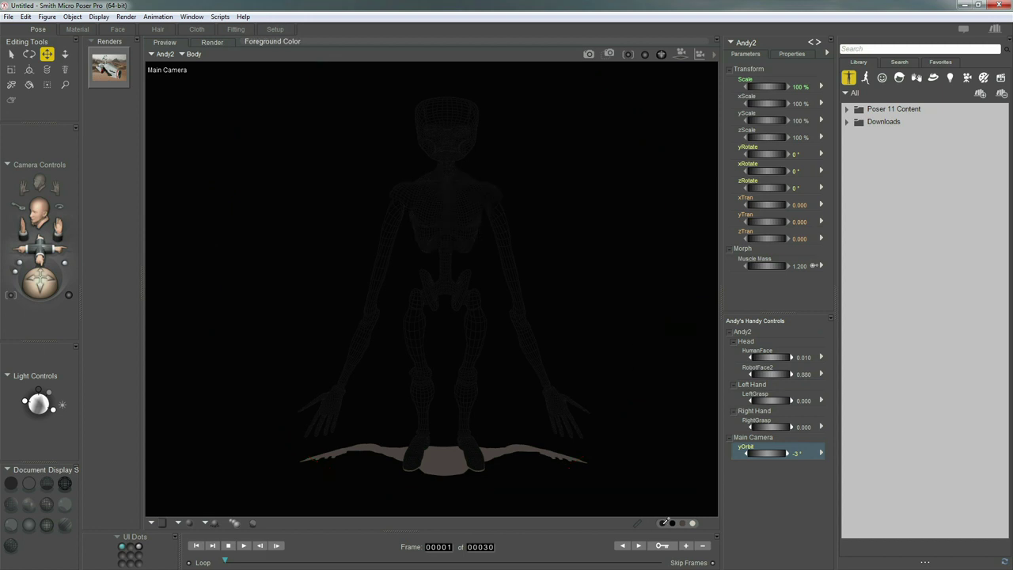
Step: Set the Foreground Color to cyan so Andy2's hidden-line mesh draws in cyan
{"action": "left_click", "coordinate": [667, 522]}
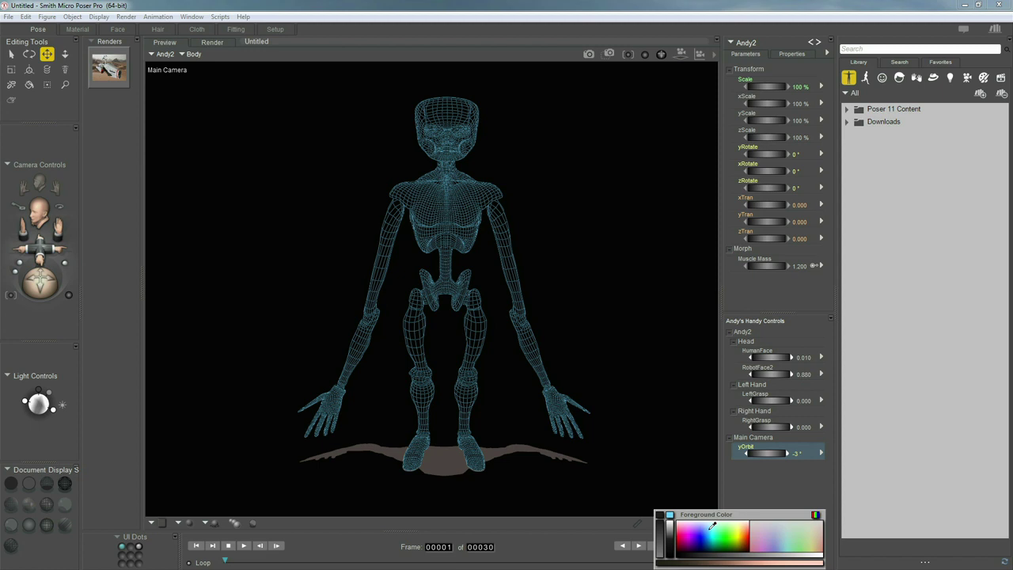
{"action": "left_click", "coordinate": [712, 525]}
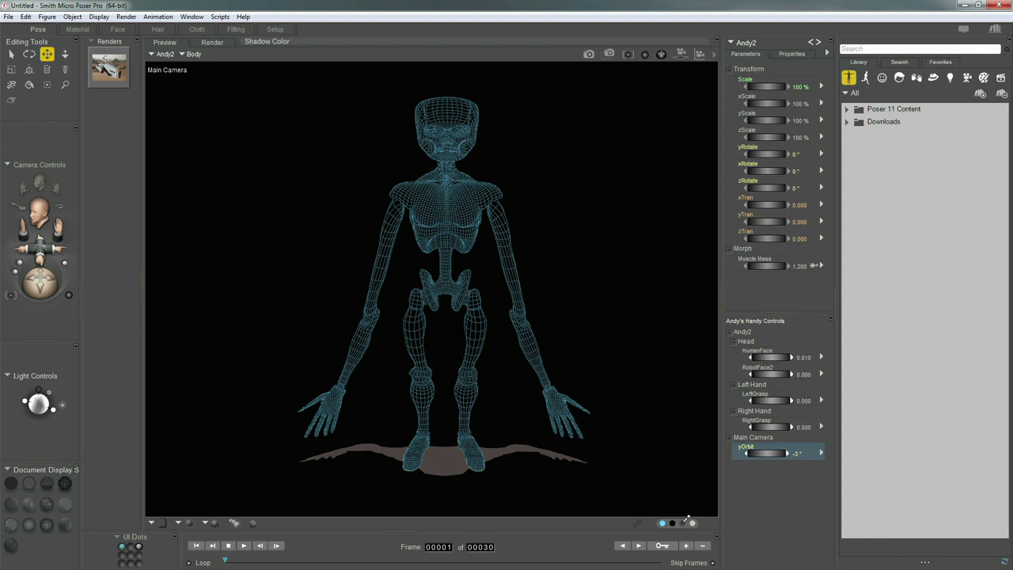
Step: Change the Shadow Color from brown to a light sky-blue cyan
{"action": "left_click", "coordinate": [686, 519]}
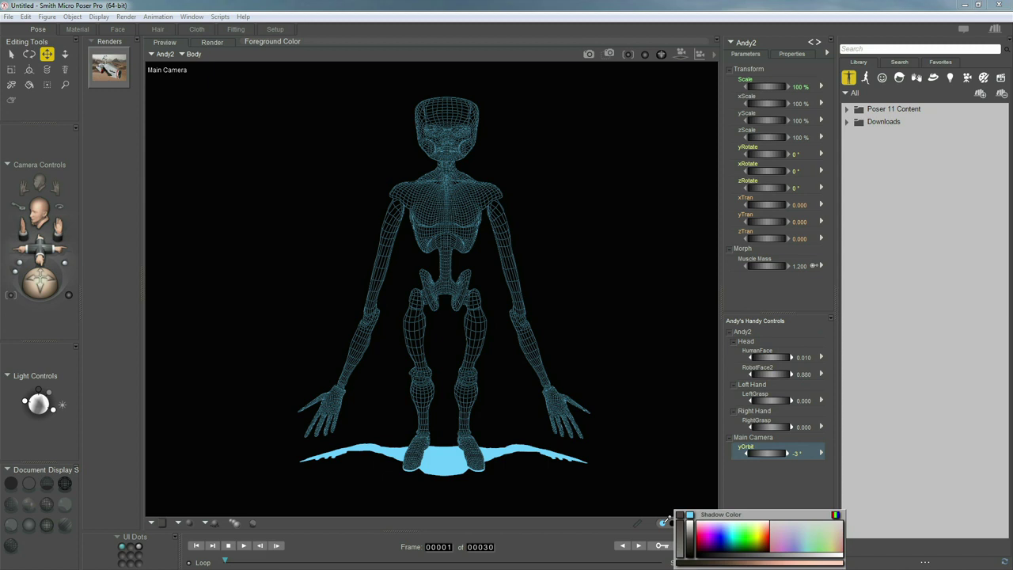
{"action": "left_click", "coordinate": [665, 521]}
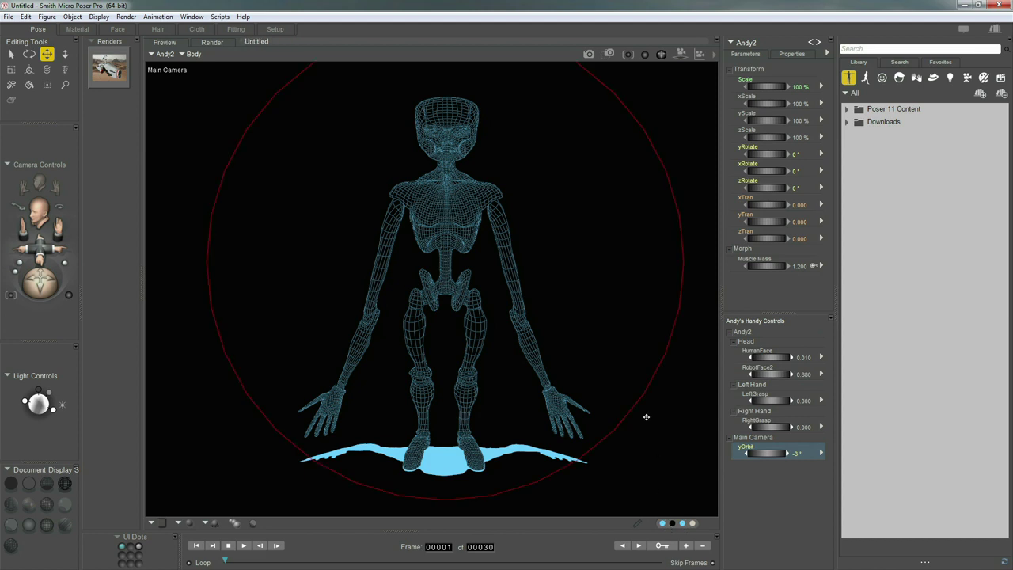
Step: Zoom the Main Camera in until Andy2 and its shadow fill most of the frame
{"action": "scroll", "coordinate": [645, 417], "scroll_direction": "up", "scroll_amount": 5}
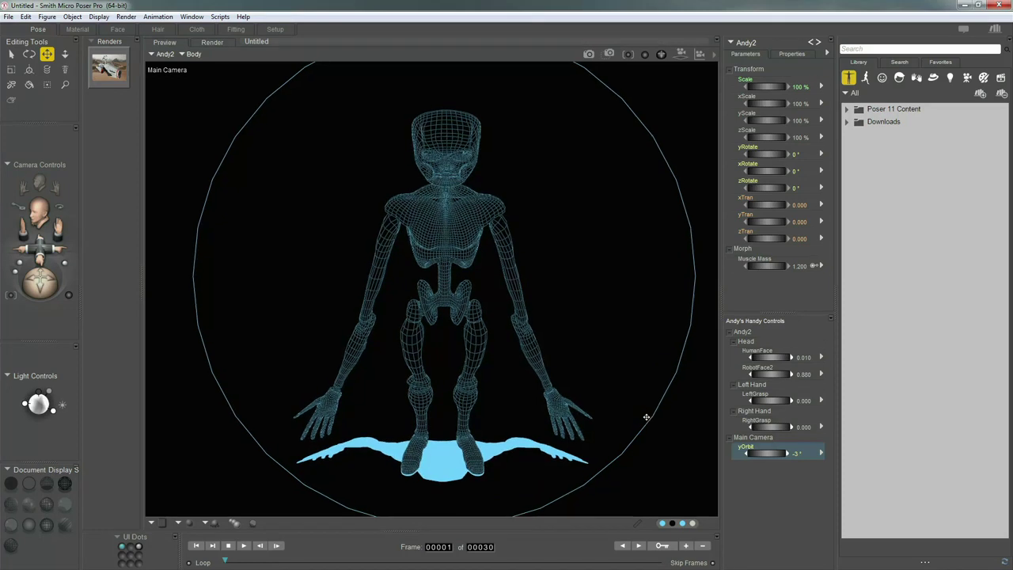
{"action": "scroll", "coordinate": [645, 417], "scroll_direction": "up", "scroll_amount": 4}
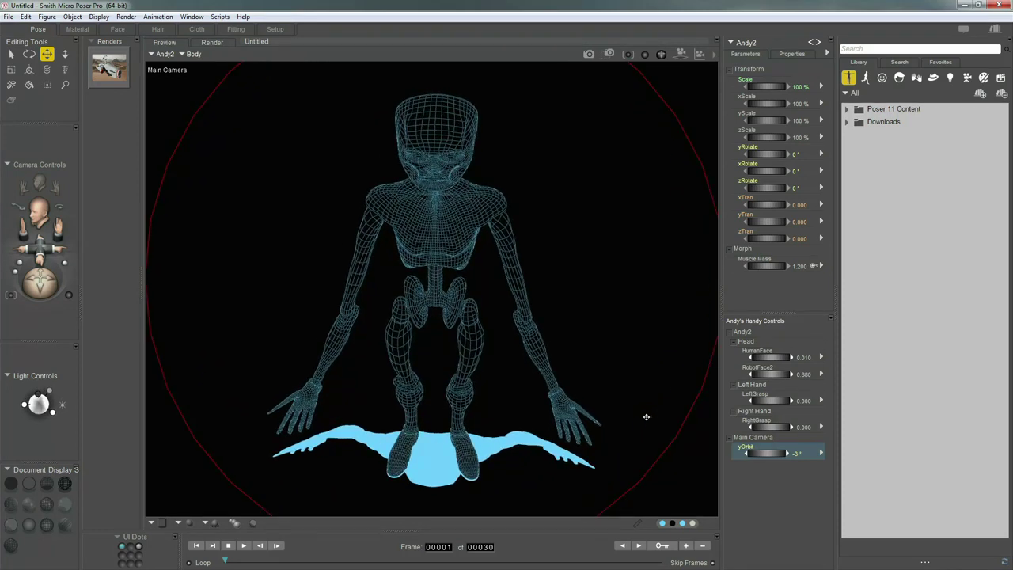
{"action": "scroll", "coordinate": [645, 417], "scroll_direction": "up", "scroll_amount": 4}
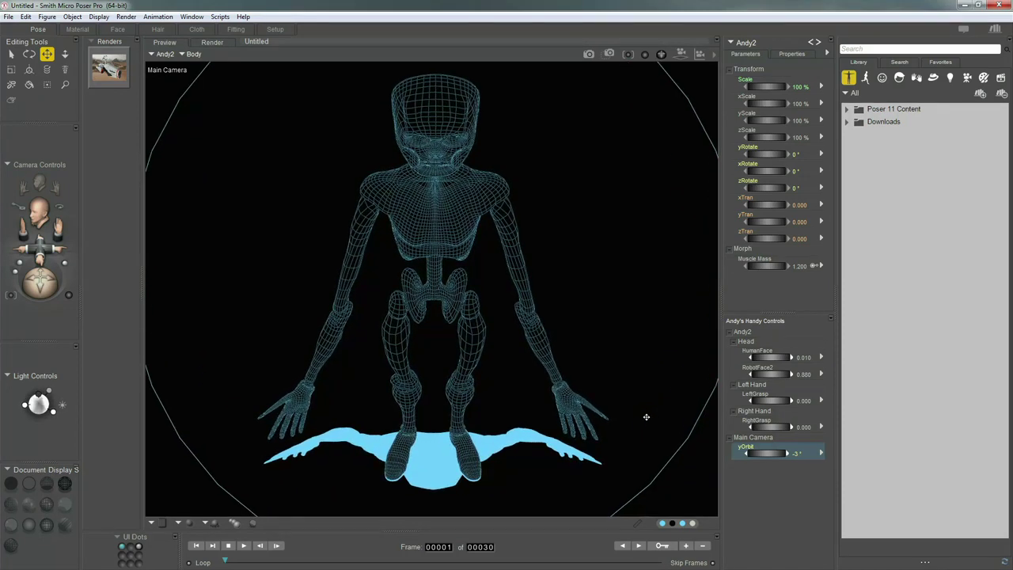
{"action": "scroll", "coordinate": [645, 417], "scroll_direction": "up", "scroll_amount": 3}
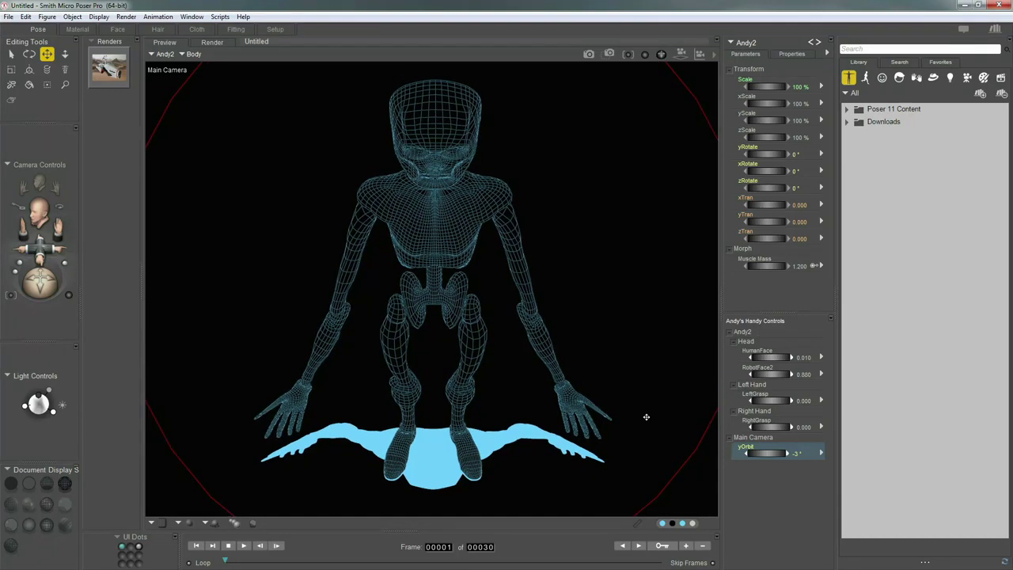
{"action": "scroll", "coordinate": [646, 417], "scroll_direction": "up", "scroll_amount": 3}
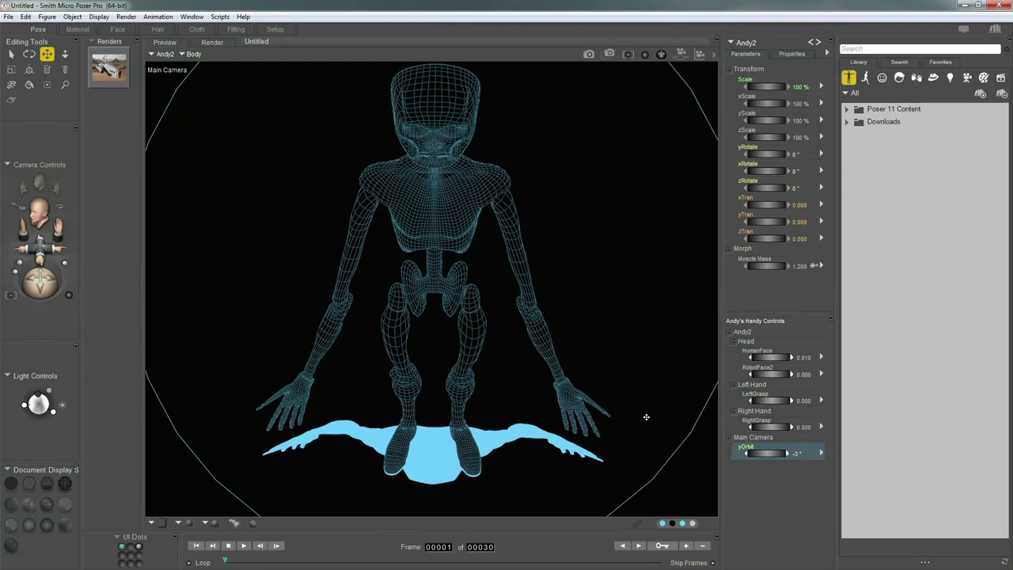
{"action": "scroll", "coordinate": [645, 417], "scroll_direction": "up", "scroll_amount": 3}
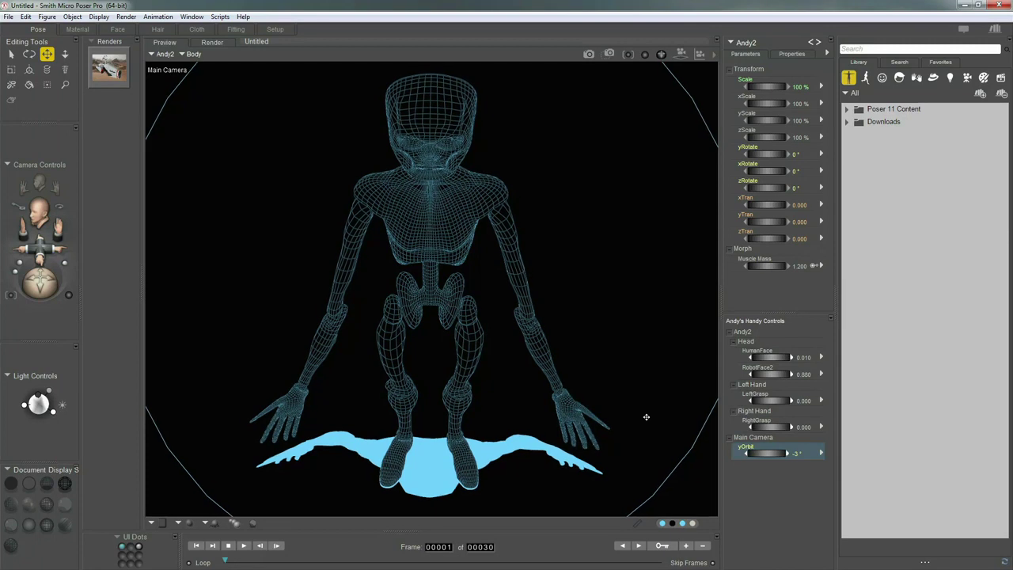
{"action": "scroll", "coordinate": [645, 417], "scroll_direction": "up", "scroll_amount": 2}
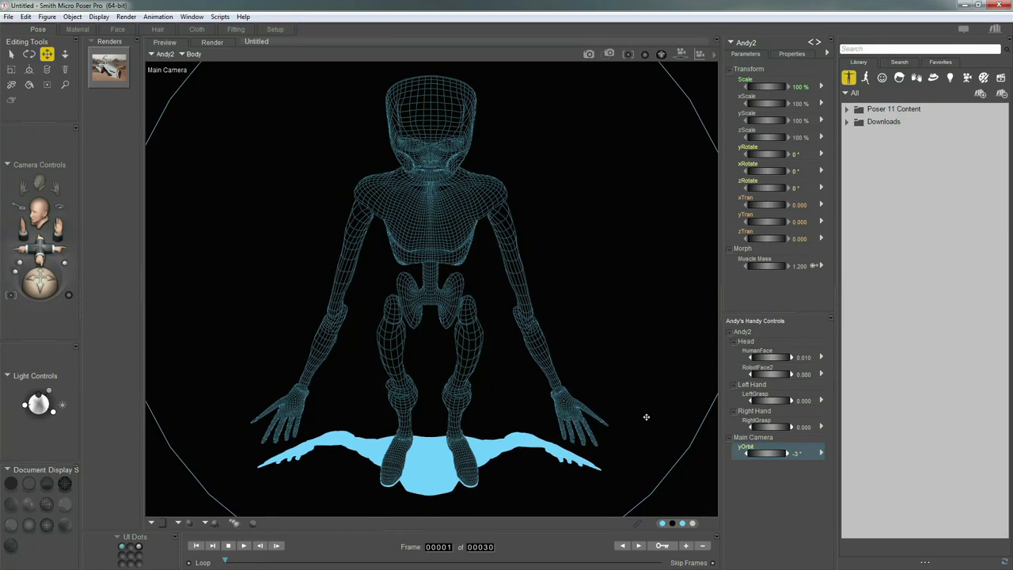
{"action": "scroll", "coordinate": [646, 417], "scroll_direction": "up", "scroll_amount": 2}
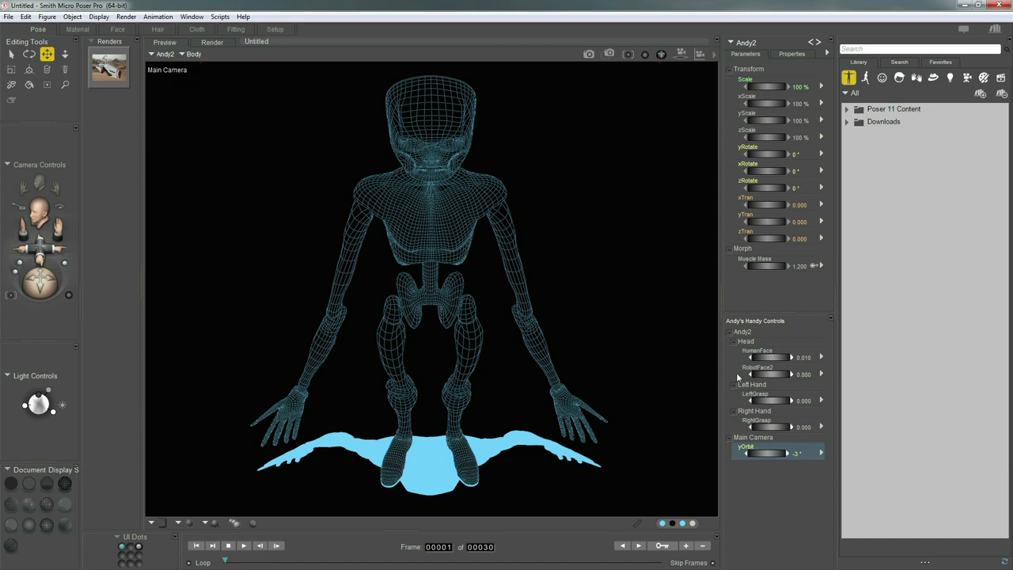
Step: Reset the Main Camera's yOrbit to 0°
{"action": "left_click", "coordinate": [795, 455]}
{"action": "type", "text": "0"}
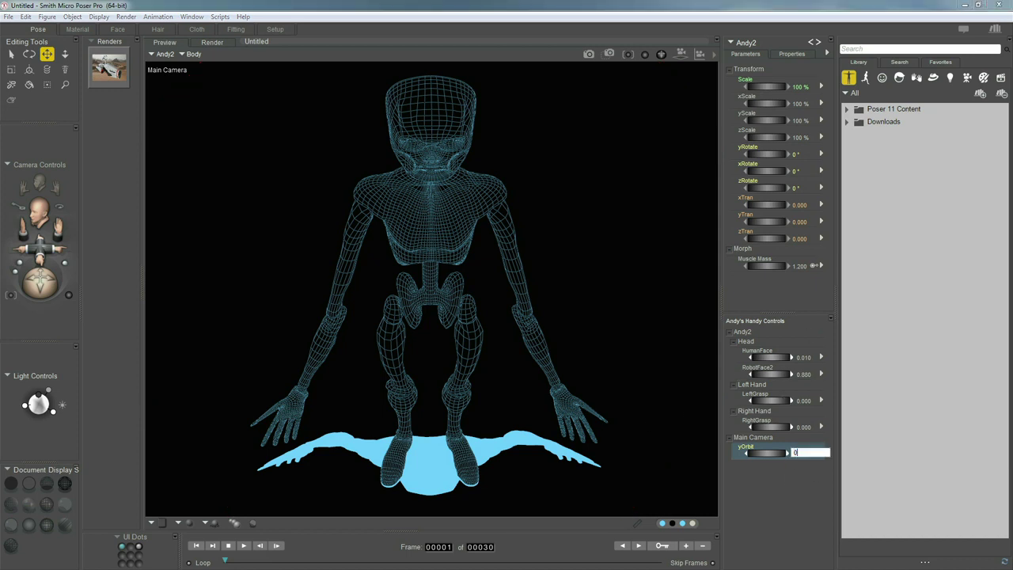
{"action": "key", "text": "Return"}
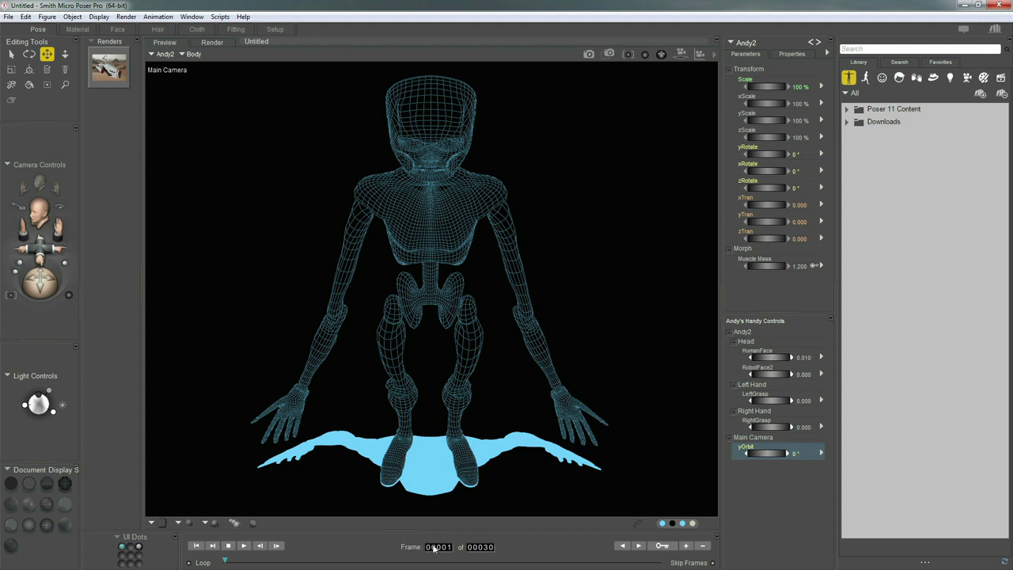
Step: Extend the animation's end frame from 30 to 60
{"action": "left_click", "coordinate": [484, 547]}
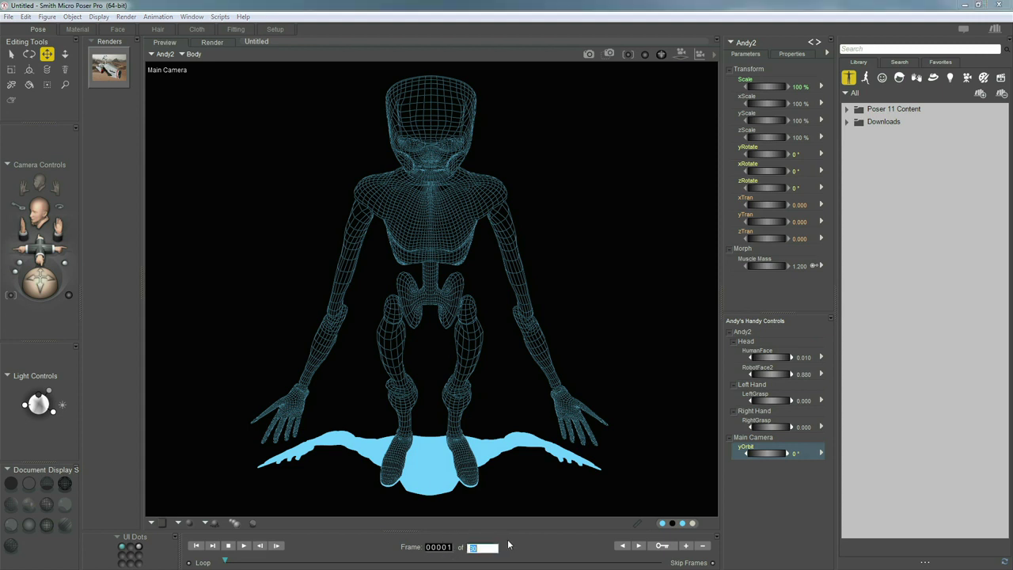
{"action": "type", "text": "60"}
{"action": "key", "text": "Return"}
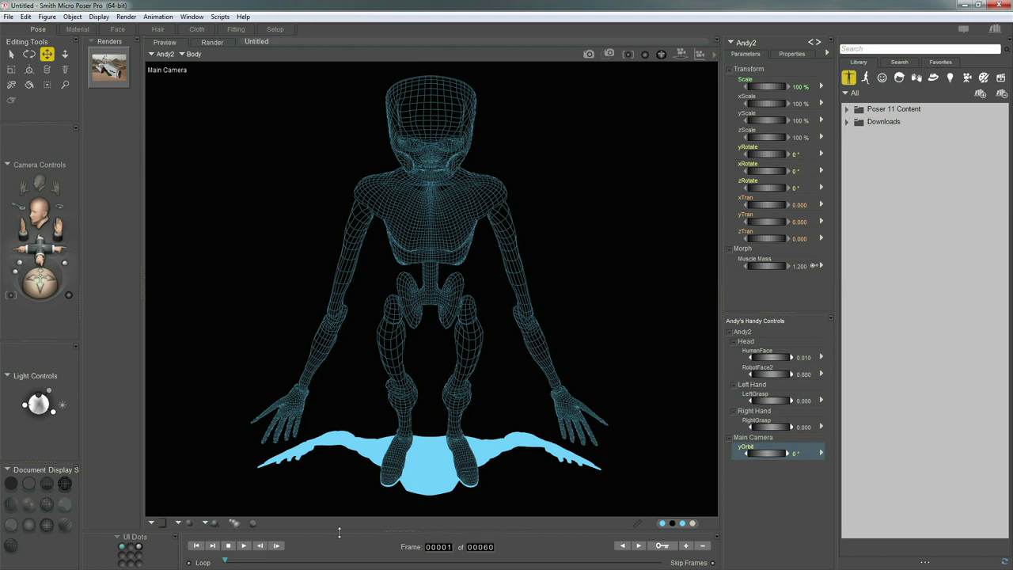
Step: At frame 60, key the Main Camera's yOrbit to 360° for a full orbit
{"action": "left_click", "coordinate": [213, 546]}
{"action": "left_click", "coordinate": [797, 452]}
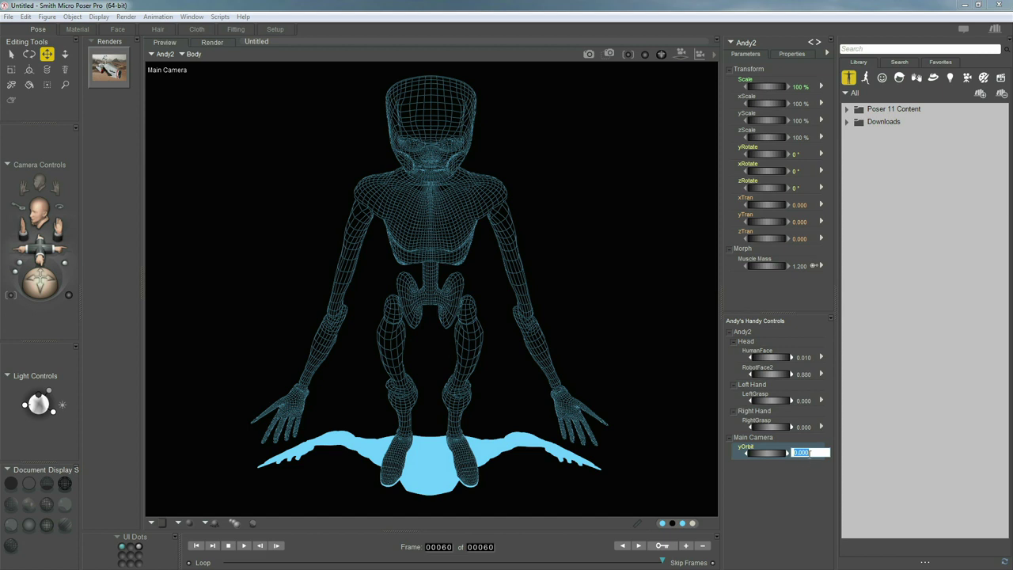
{"action": "type", "text": "360"}
{"action": "key", "text": "Return"}
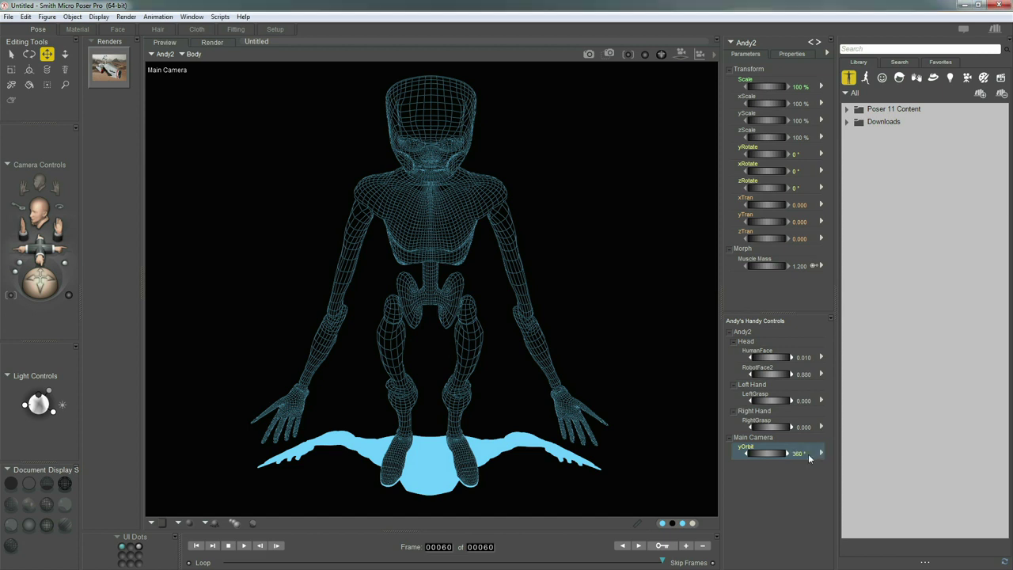